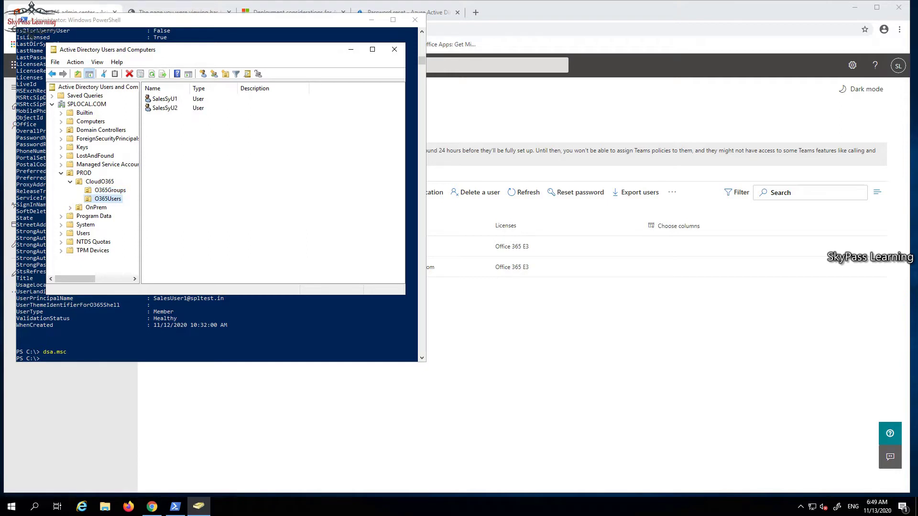
click(110, 190)
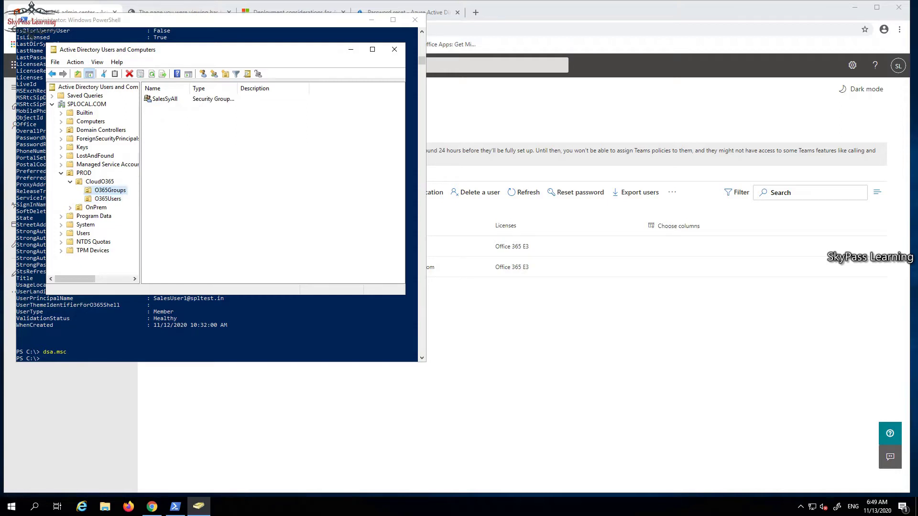
double_click(164, 98)
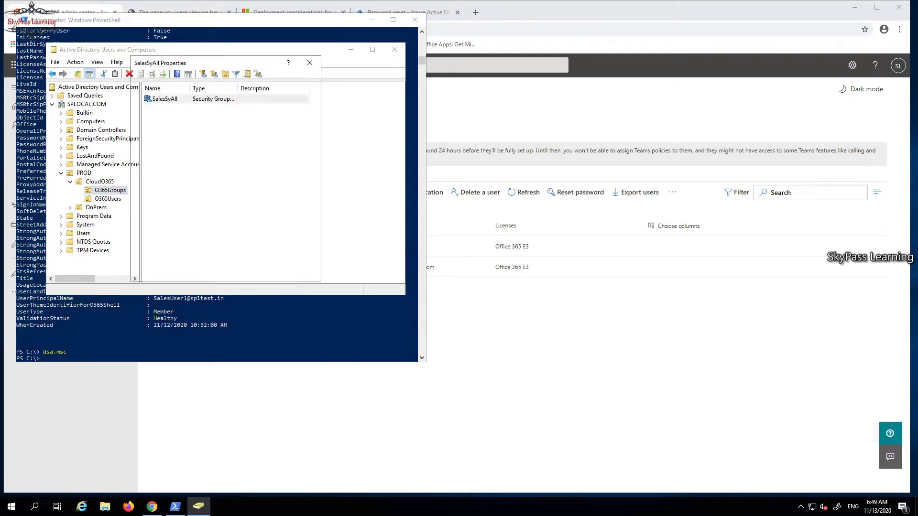
key(ctrl+Tab)
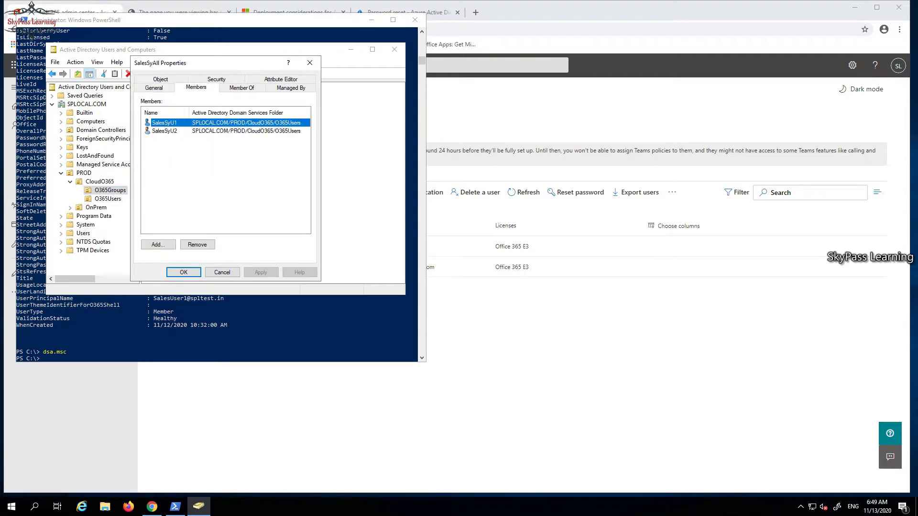
key(Escape)
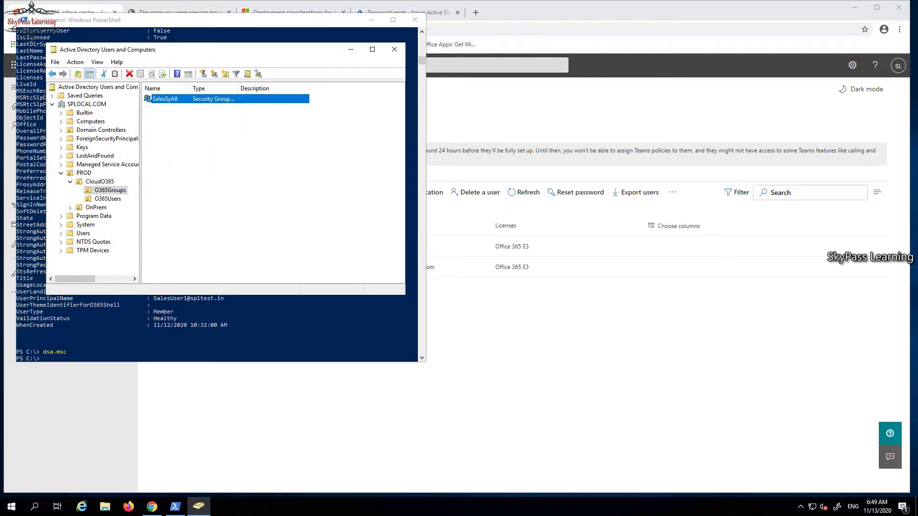
key(BackSpace)
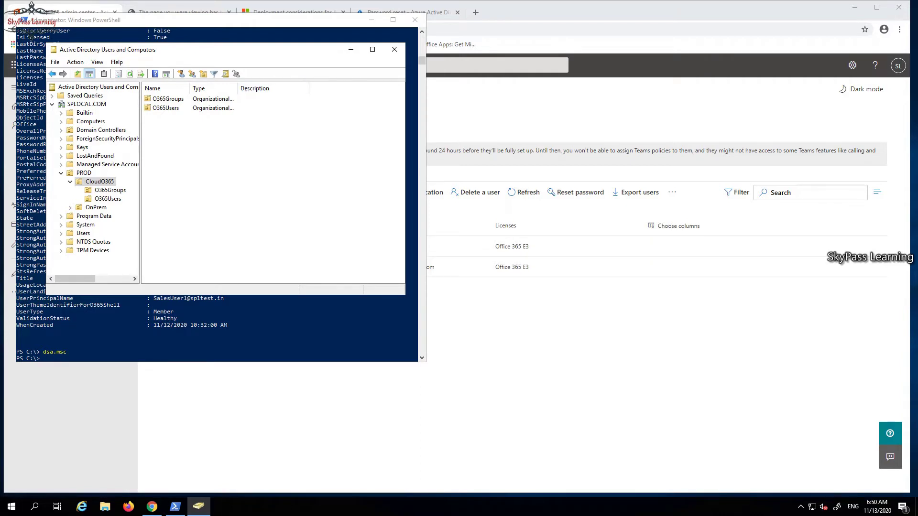
key(alt+Tab)
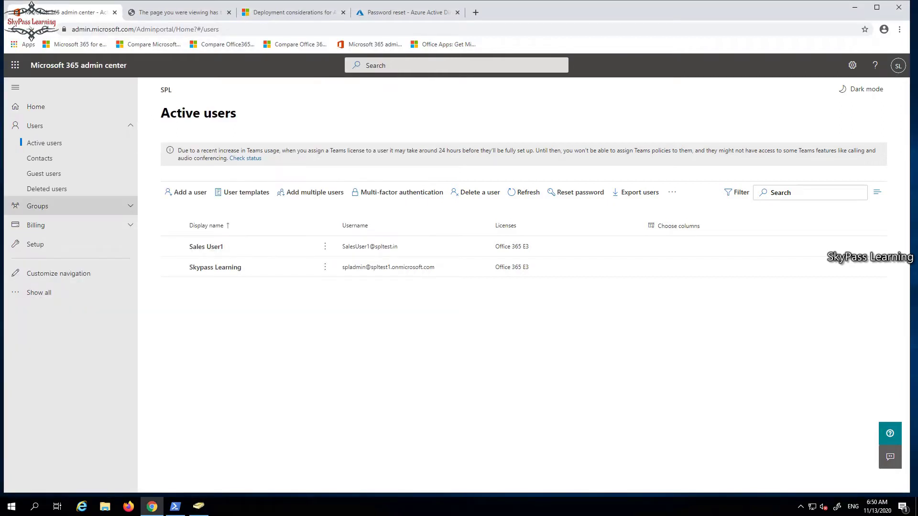
Close the timed-out, Deployment considerations and Password reset tabs, then go to the admin center Home.
key(ctrl+Tab)
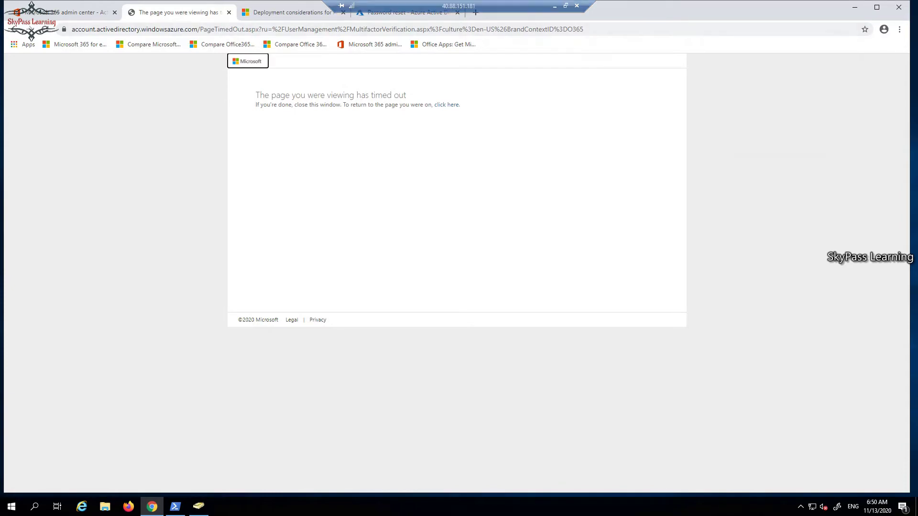
key(ctrl+w)
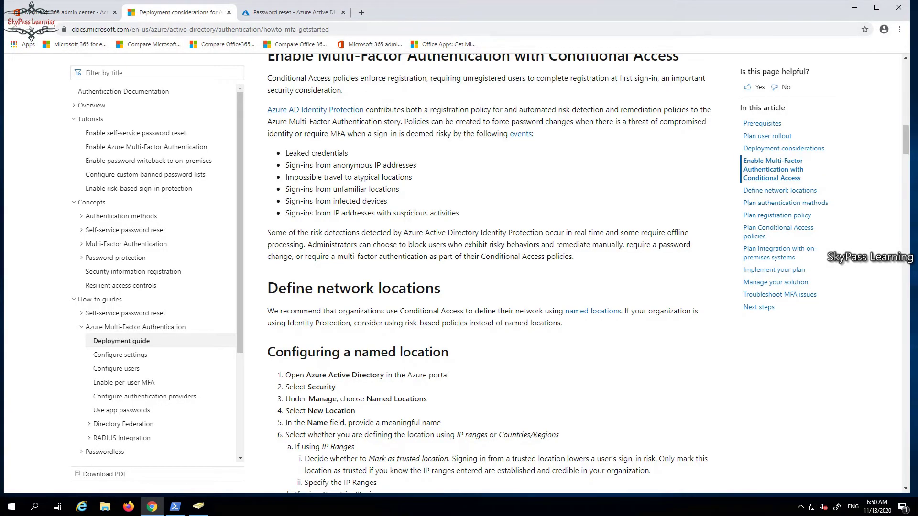
click(228, 13)
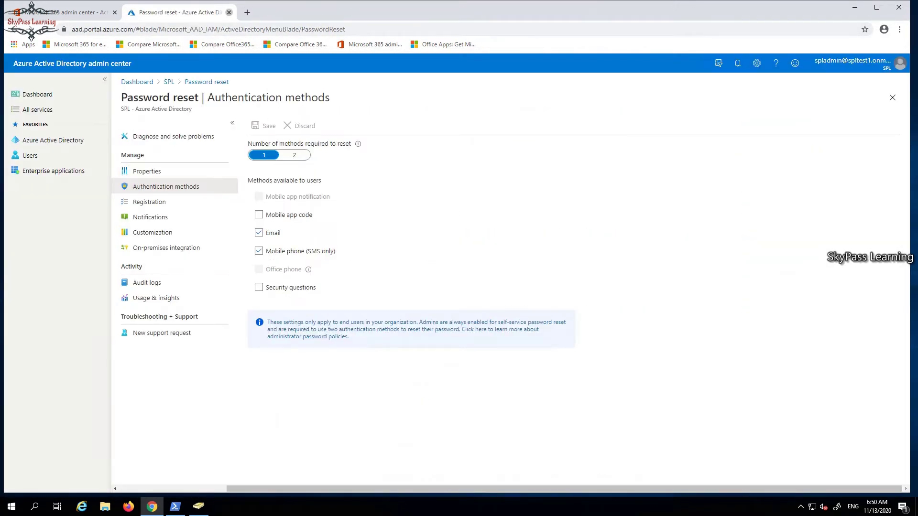
click(229, 12)
click(36, 106)
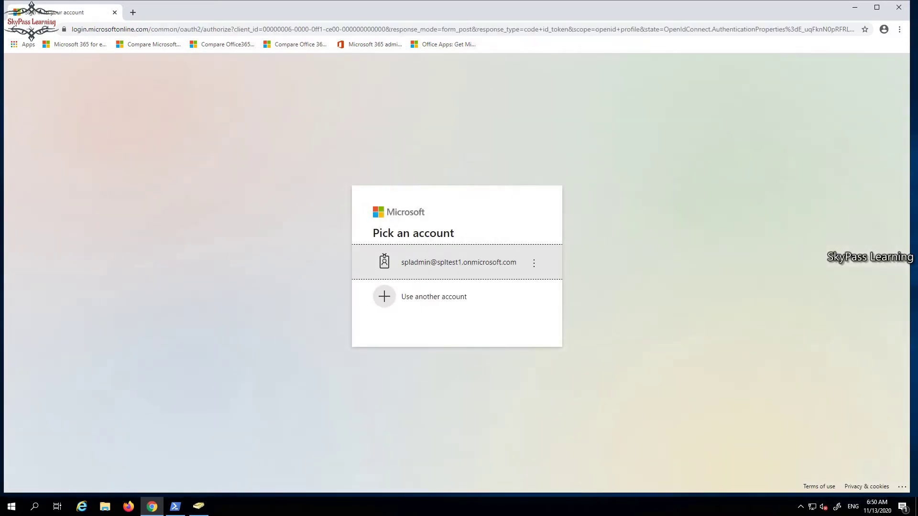
Sign in with the admin account, skipping security info setup and choosing to stay signed in.
key(Return)
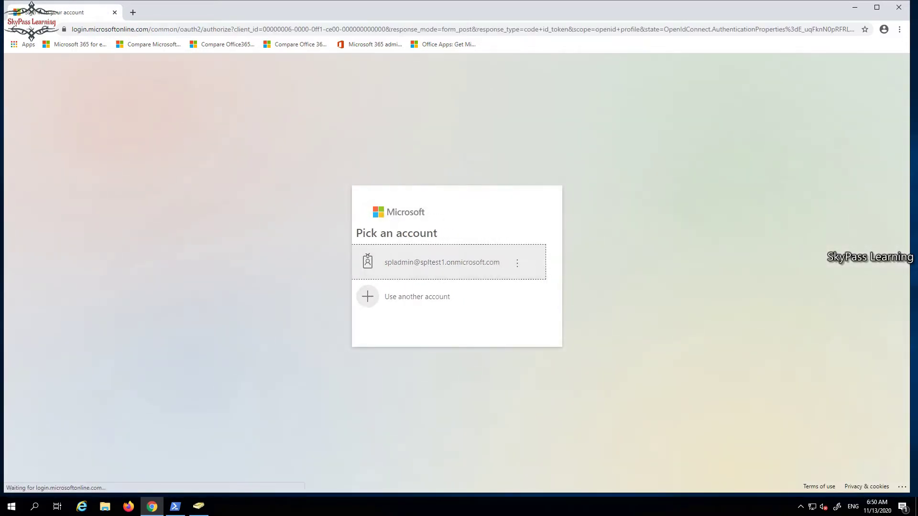
text(•••••••)
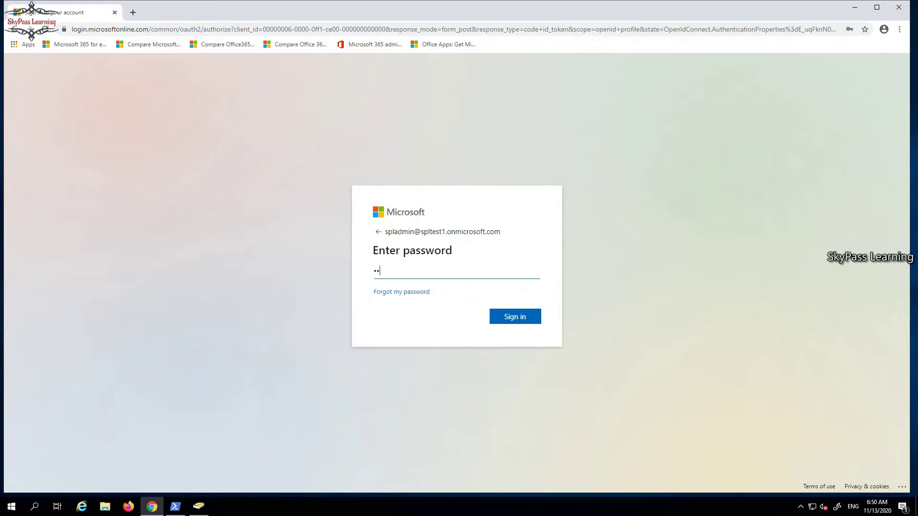
key(Return)
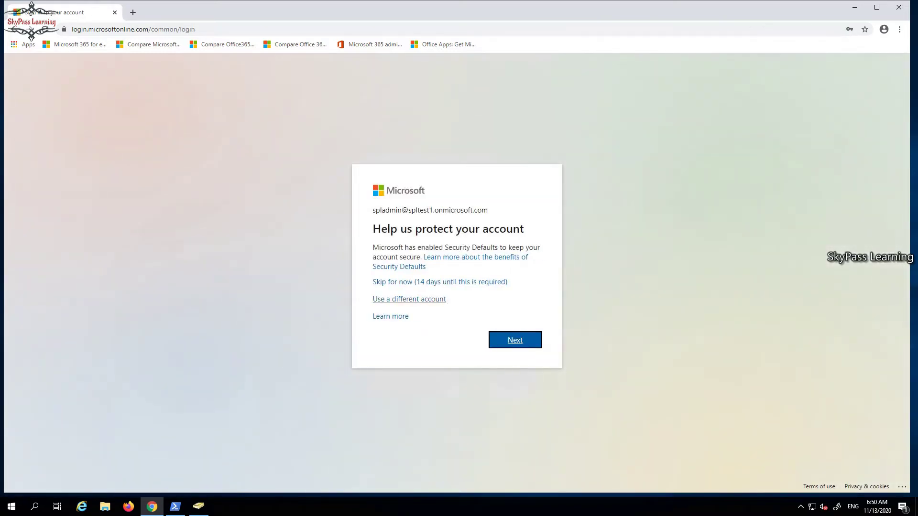
click(439, 282)
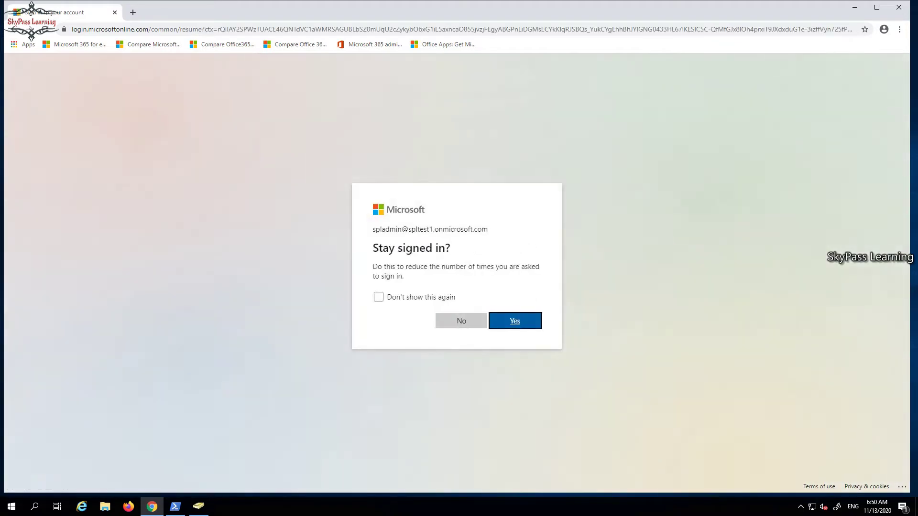
key(Return)
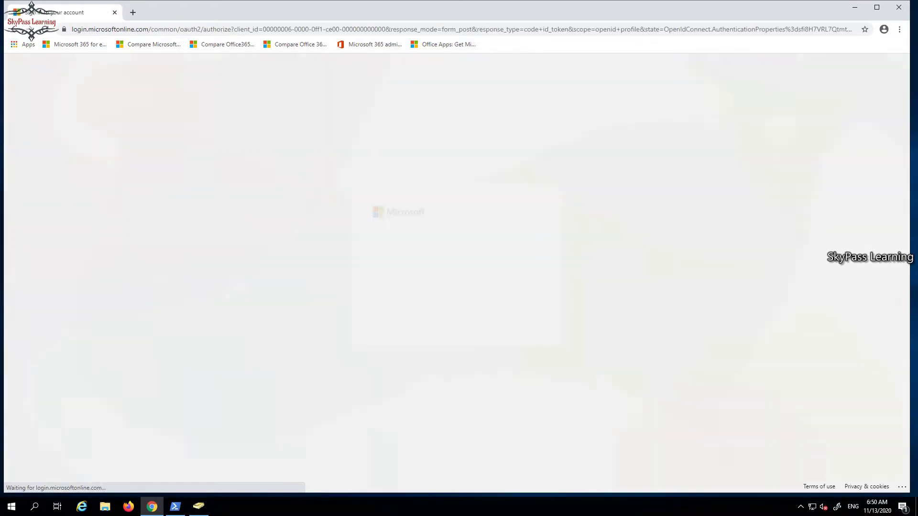
Repeat the admin sign-in when prompted again, skipping security info and staying signed in.
key(Return)
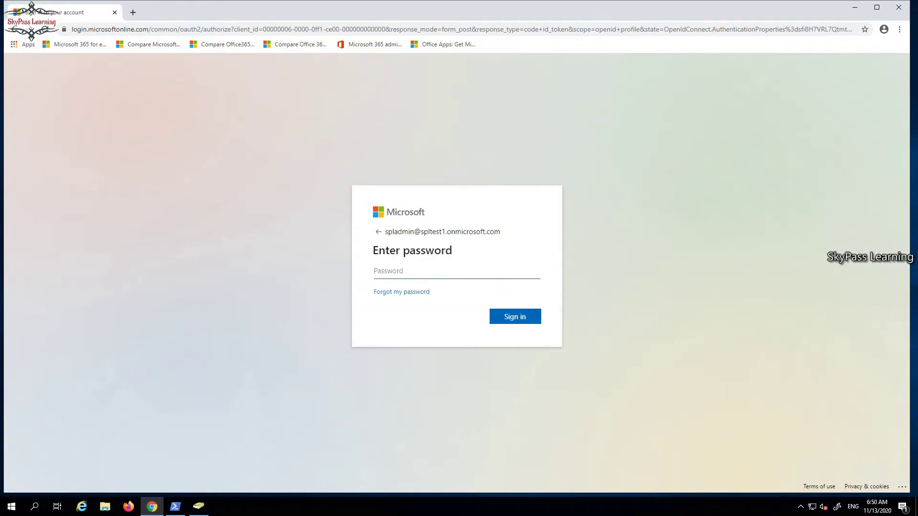
text(••••••••)
key(Return)
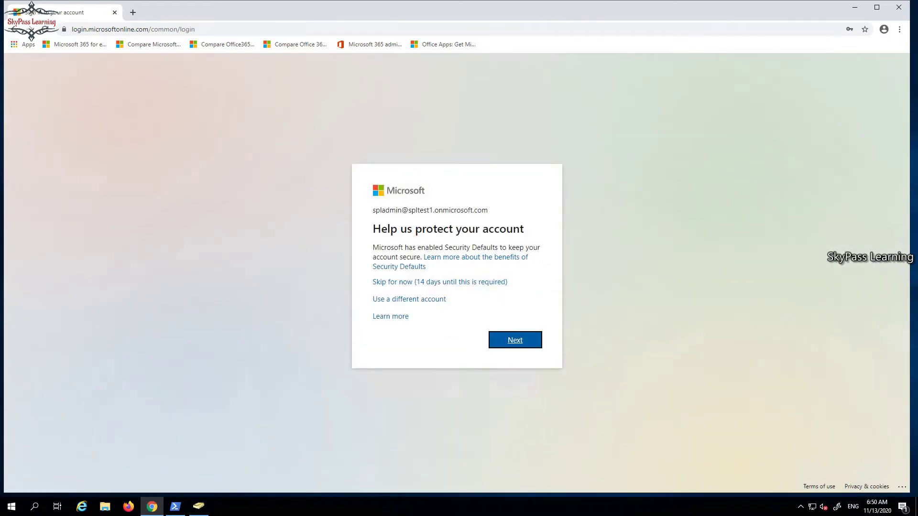
click(440, 282)
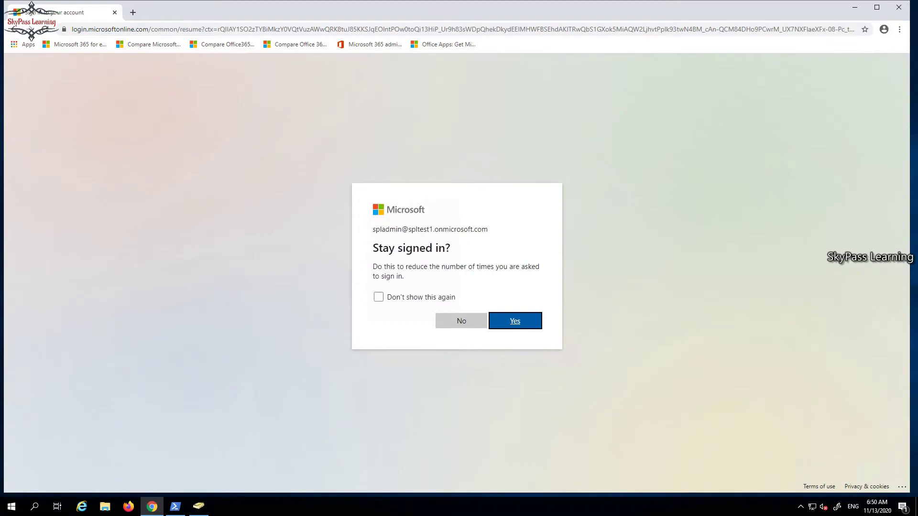
key(Return)
key(alt+Tab)
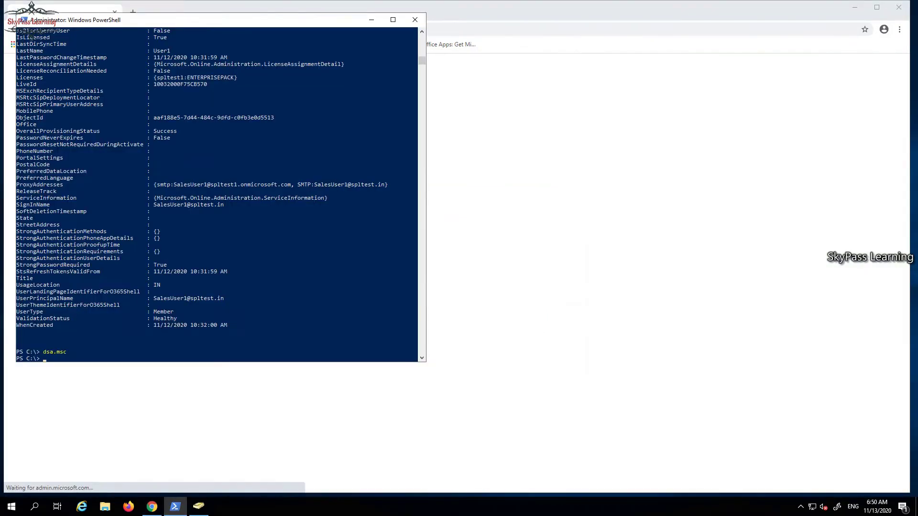
Close the PowerShell window and expand Users in the admin center navigation.
key(alt+F4)
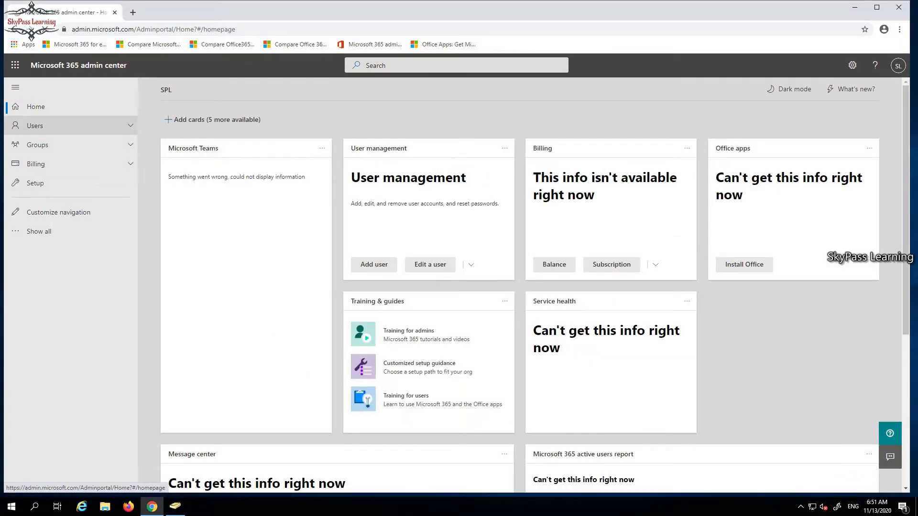
click(34, 126)
click(44, 143)
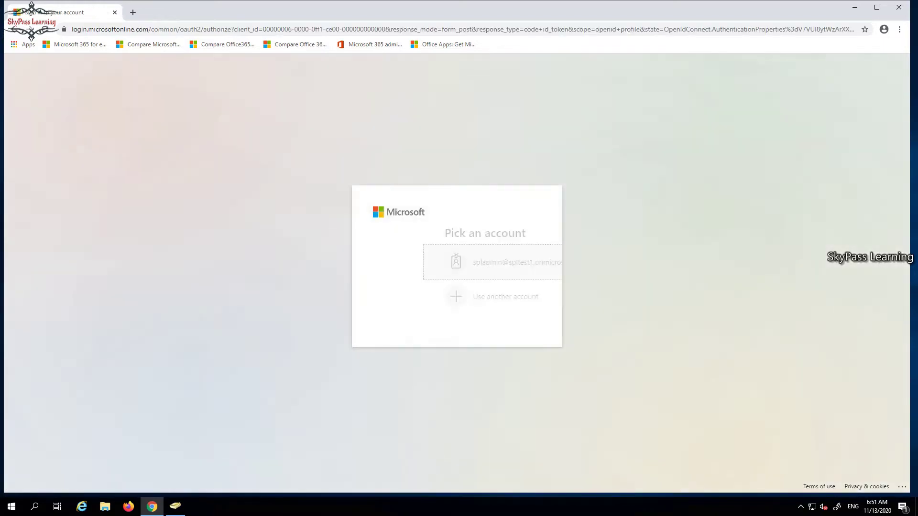
Sign in again with the admin account, skipping security info and declining to stay signed in.
click(458, 262)
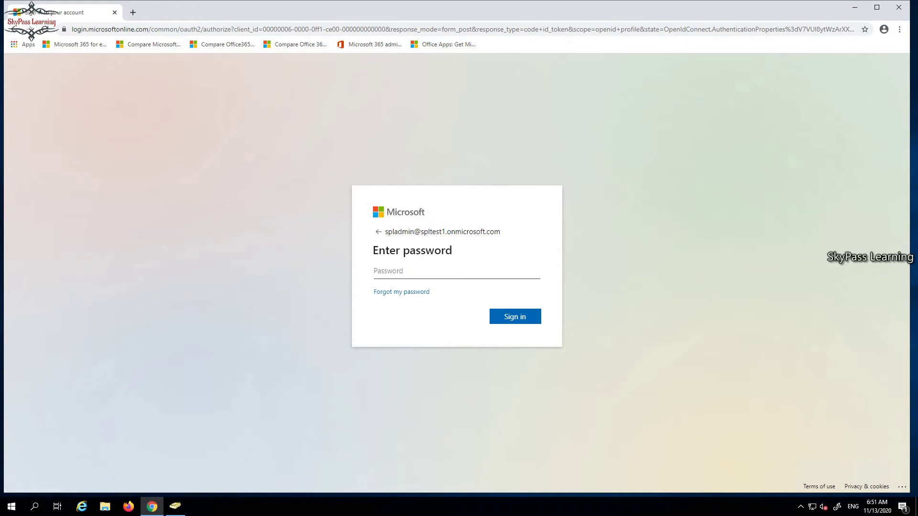
text(********)
key(Return)
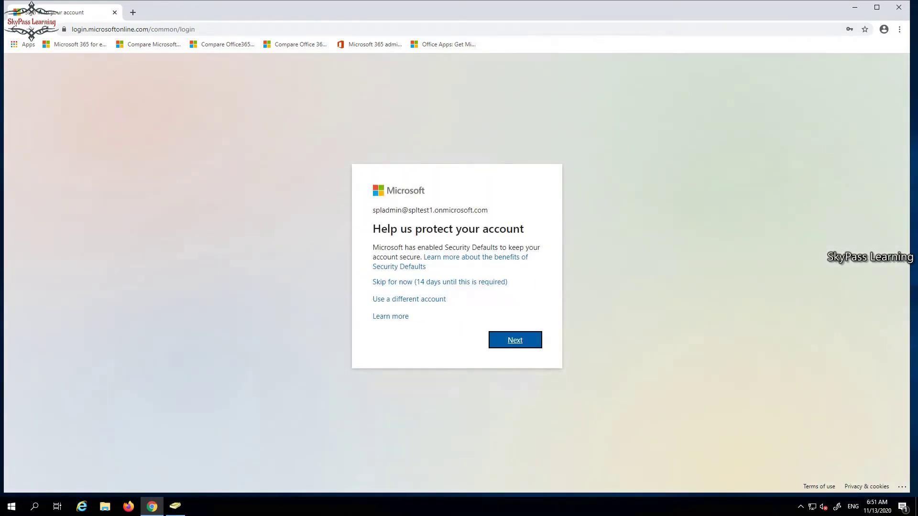
click(440, 282)
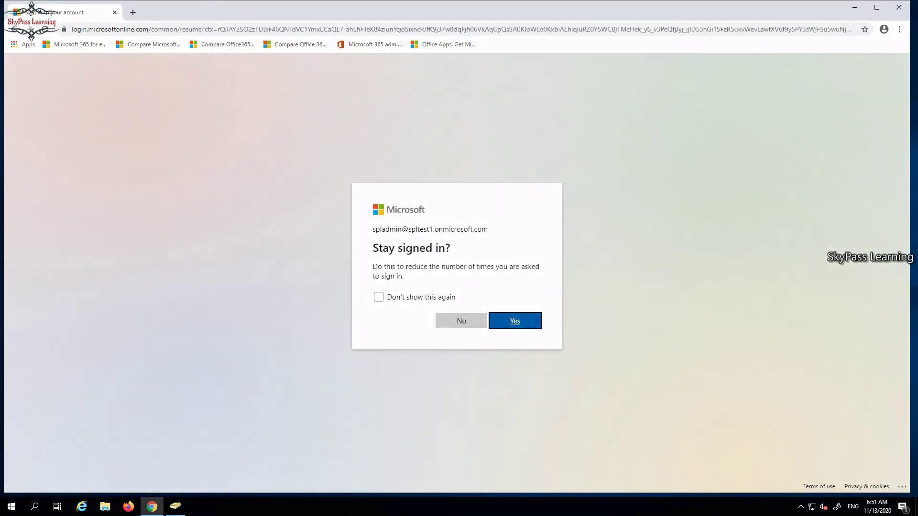
click(461, 321)
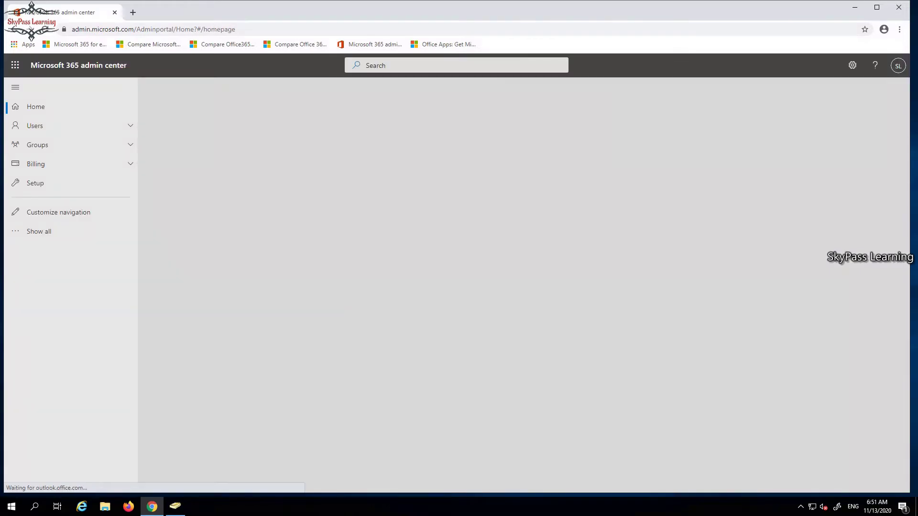
click(35, 125)
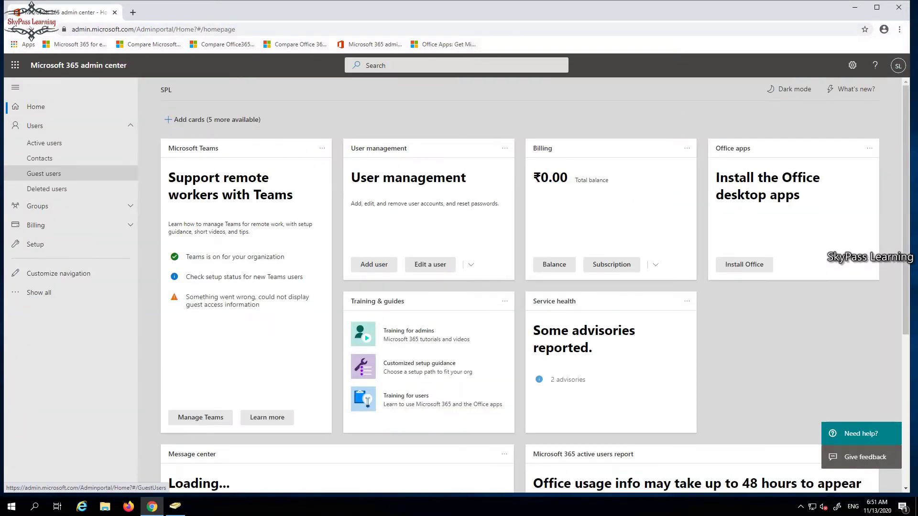
Open Active users to list the two users licensed with Office 365 E3.
click(44, 143)
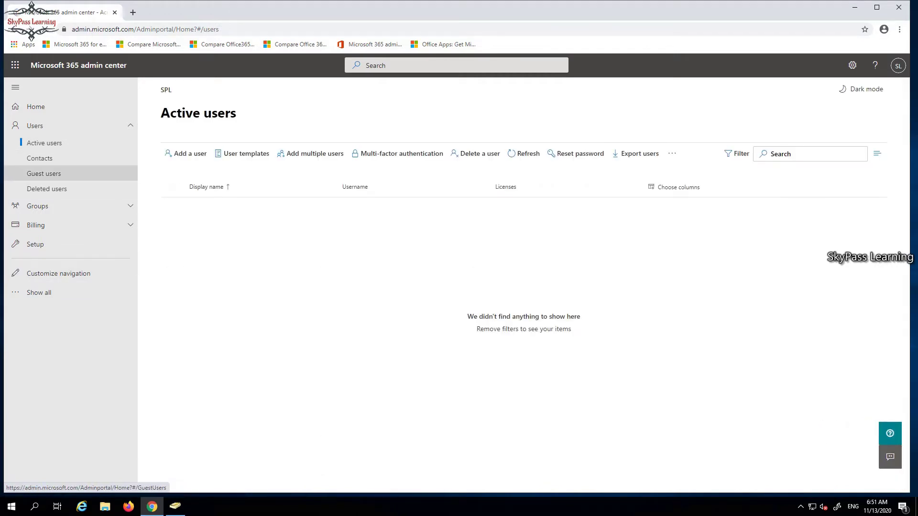
click(40, 158)
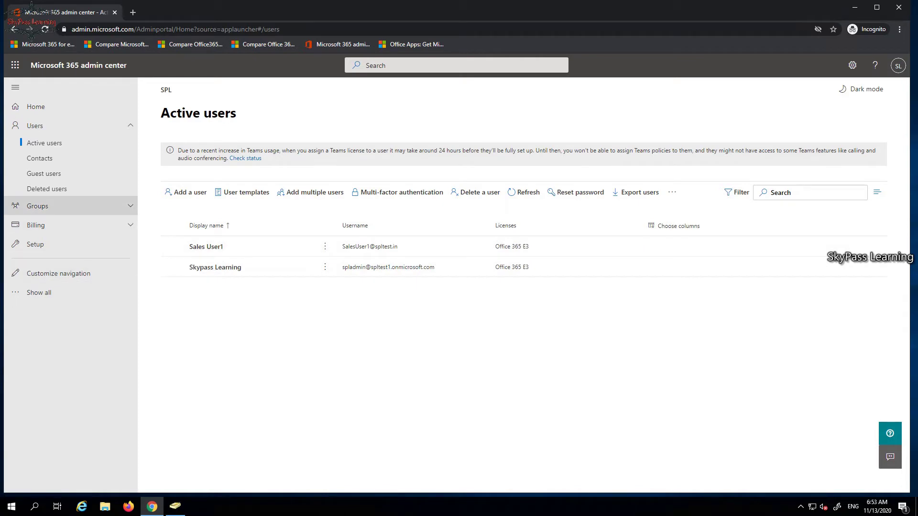
Launch Azure Active Directory from the Show all admin centers list, skipping the security prompt.
click(39, 293)
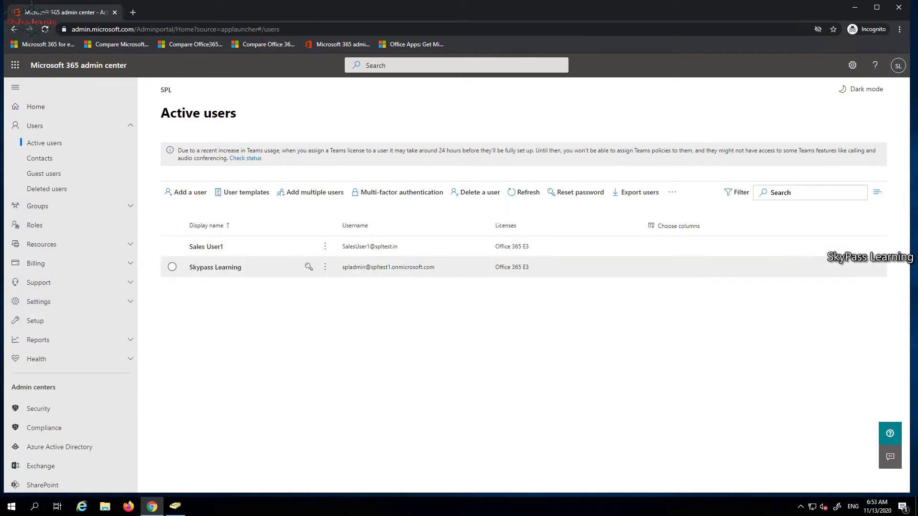
scroll(57, 359, down, 2)
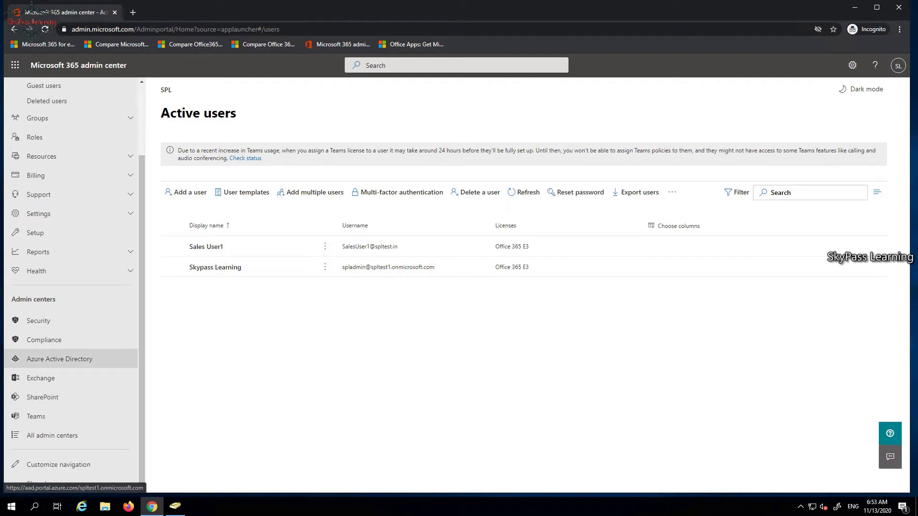
click(58, 359)
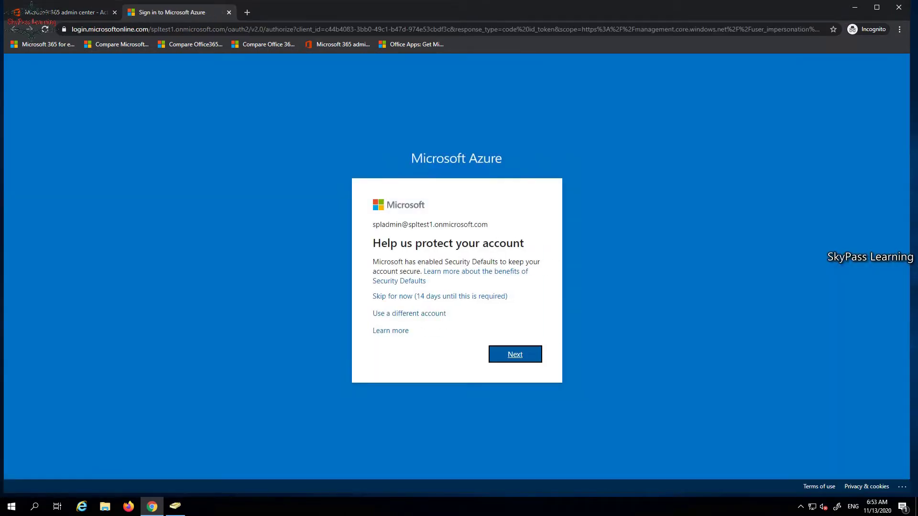
click(440, 296)
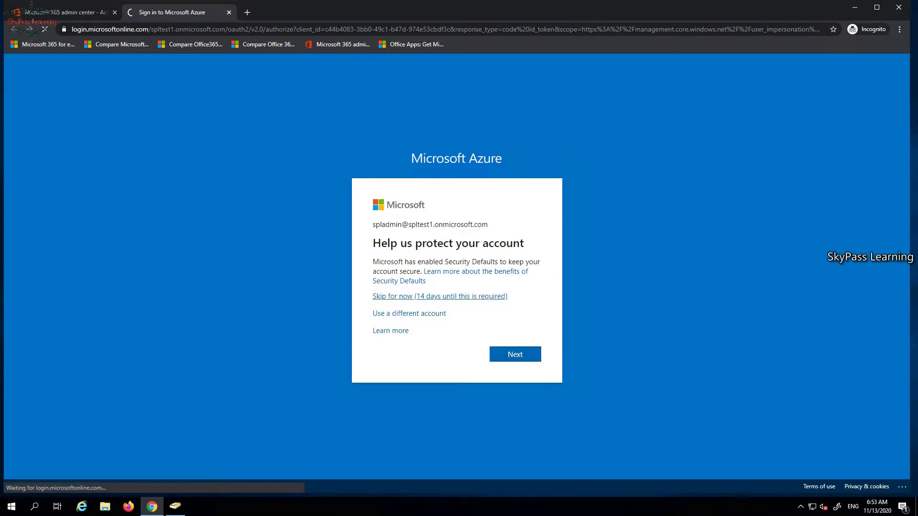
click(462, 335)
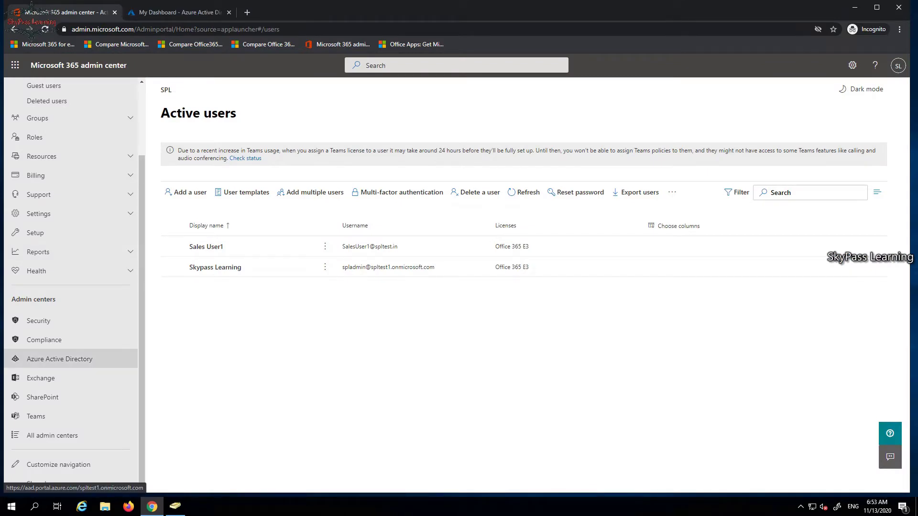
click(60, 359)
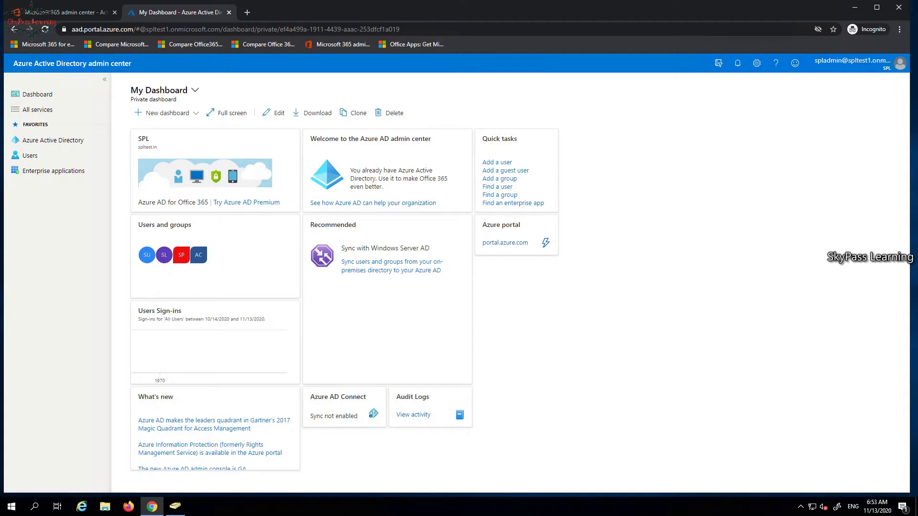
Open the tenant's Azure AD Connect page and follow its Download Azure AD Connect link.
click(53, 140)
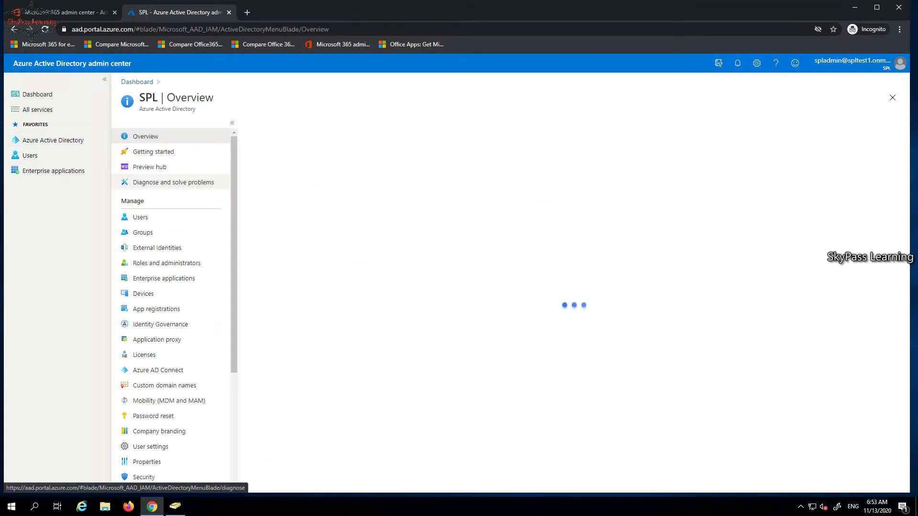
scroll(172, 182, down, 3)
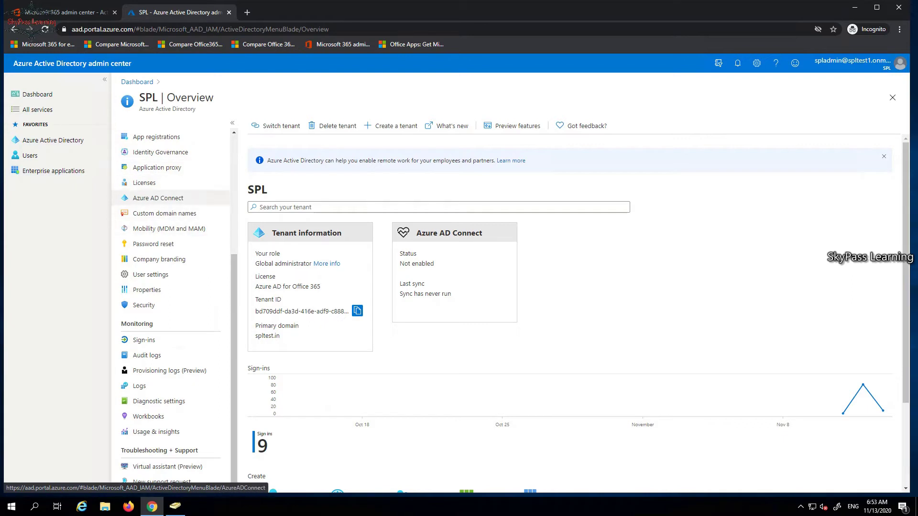
click(158, 198)
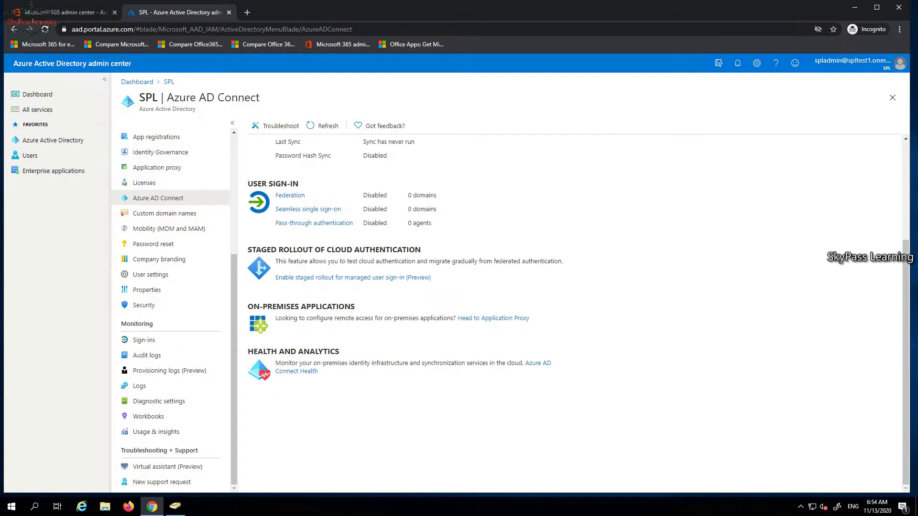
scroll(574, 310, up, 3)
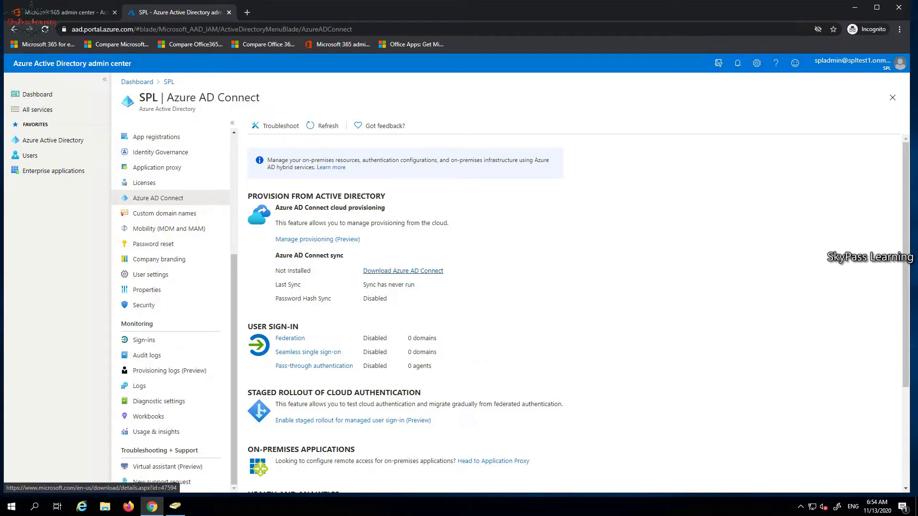
click(403, 271)
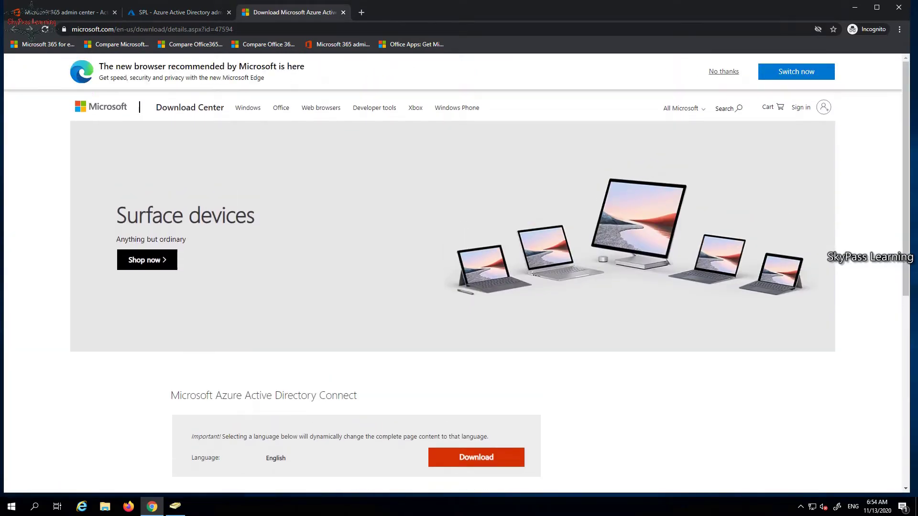
Download AzureADConnect.msi from the Download Center and show it in its folder.
key(ctrl+shift+Tab)
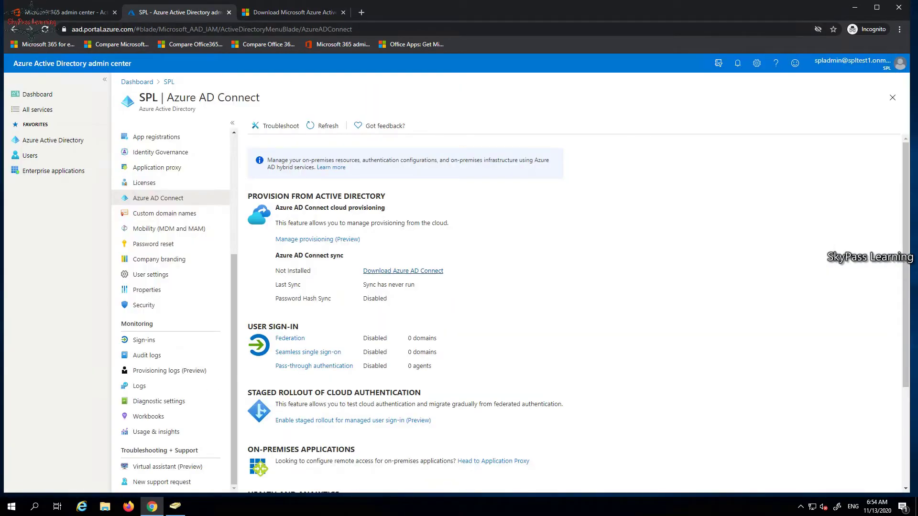
key(ctrl+Tab)
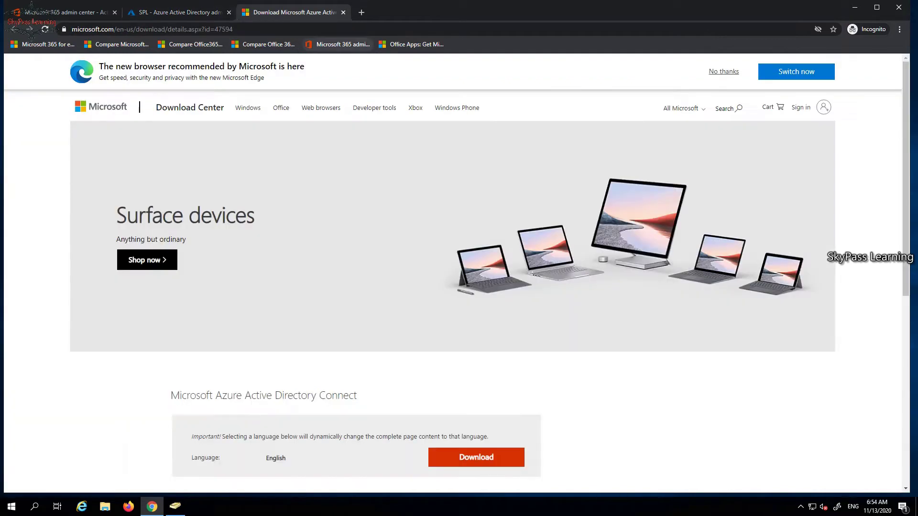
click(476, 457)
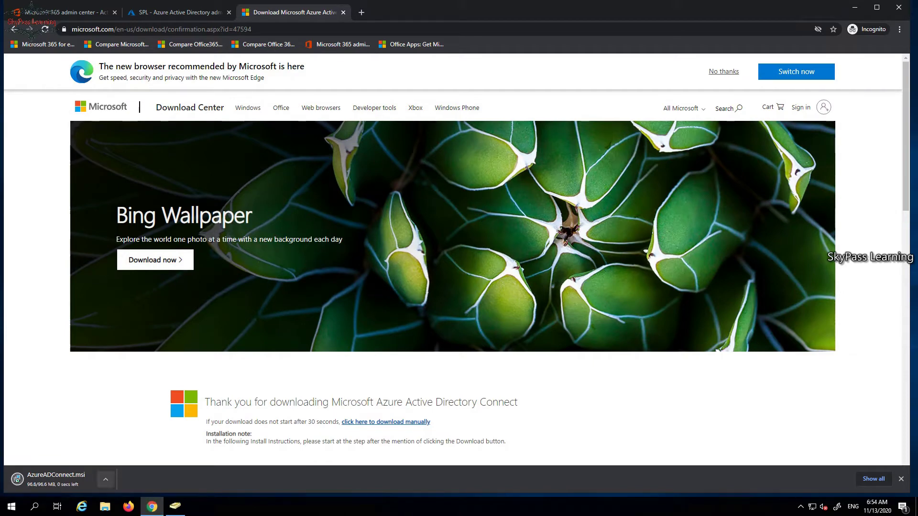
click(105, 479)
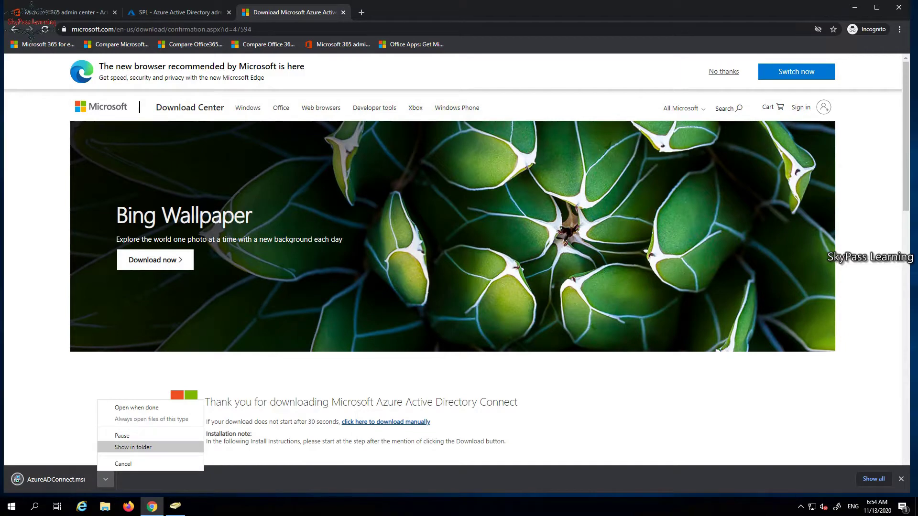
click(133, 447)
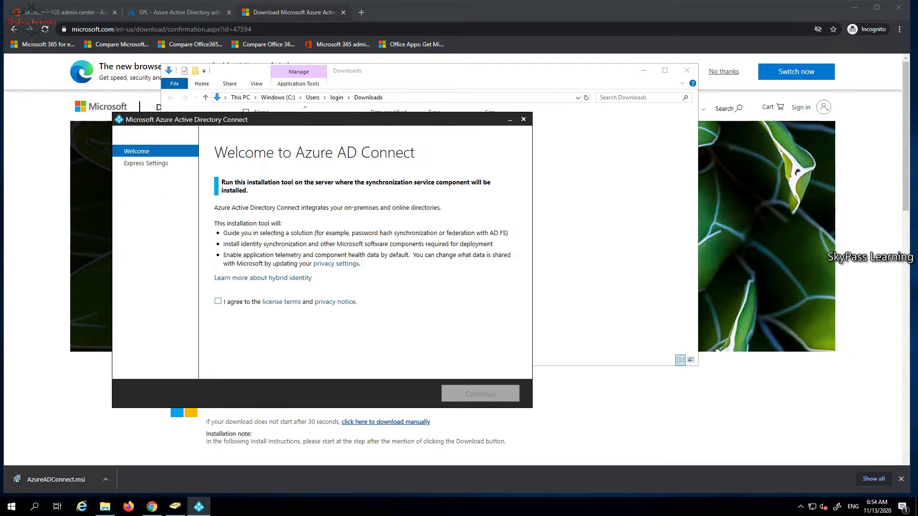
Accept the licence terms, choose Customize, and install the required synchronization components.
click(218, 302)
click(480, 394)
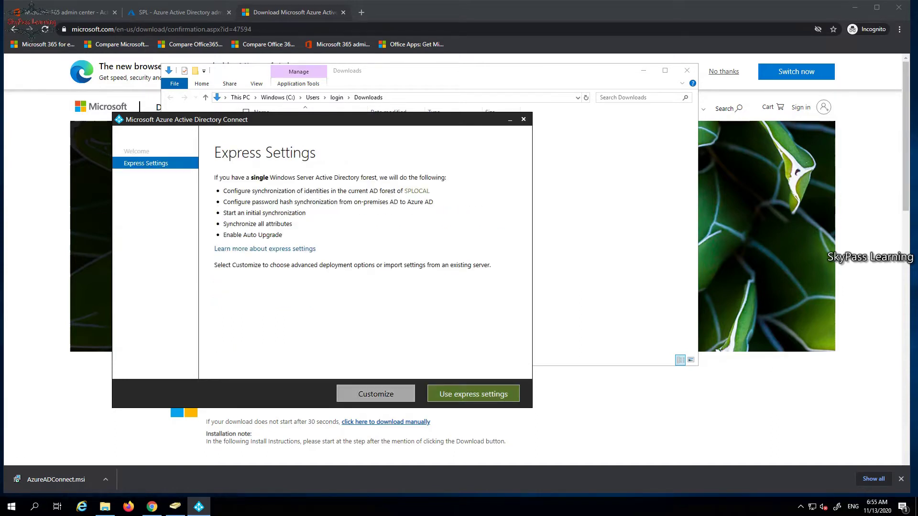
click(376, 394)
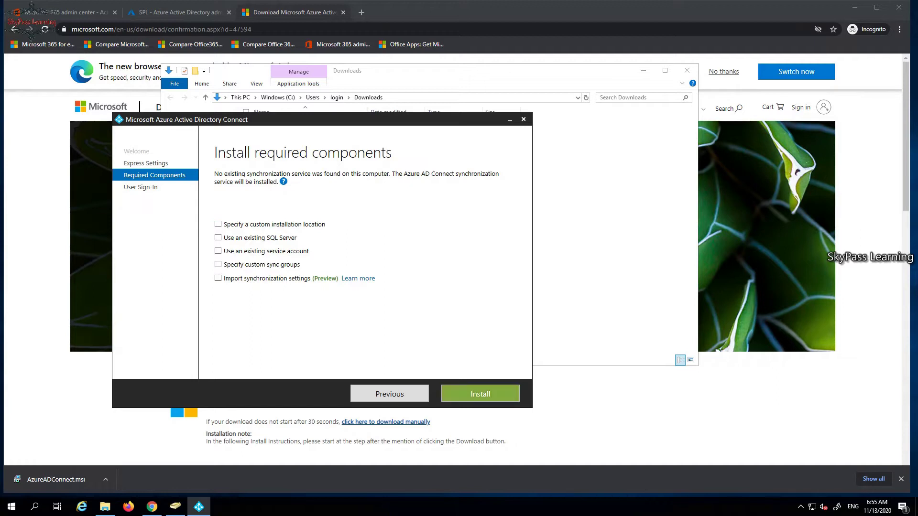
click(480, 393)
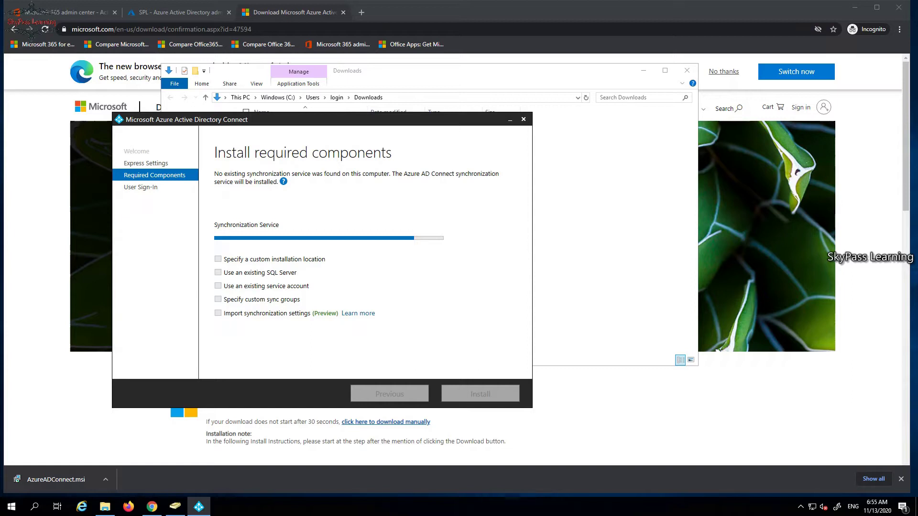
mouse_move(283, 182)
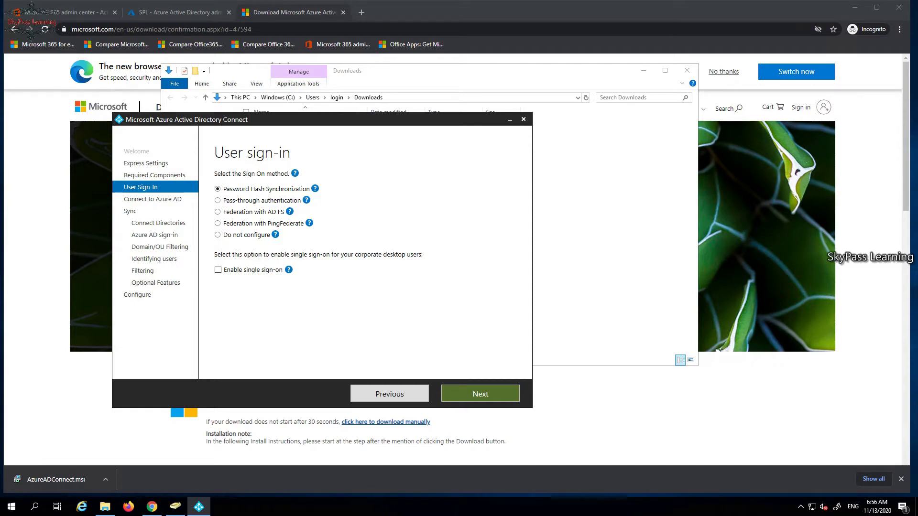
mouse_move(315, 188)
mouse_move(309, 223)
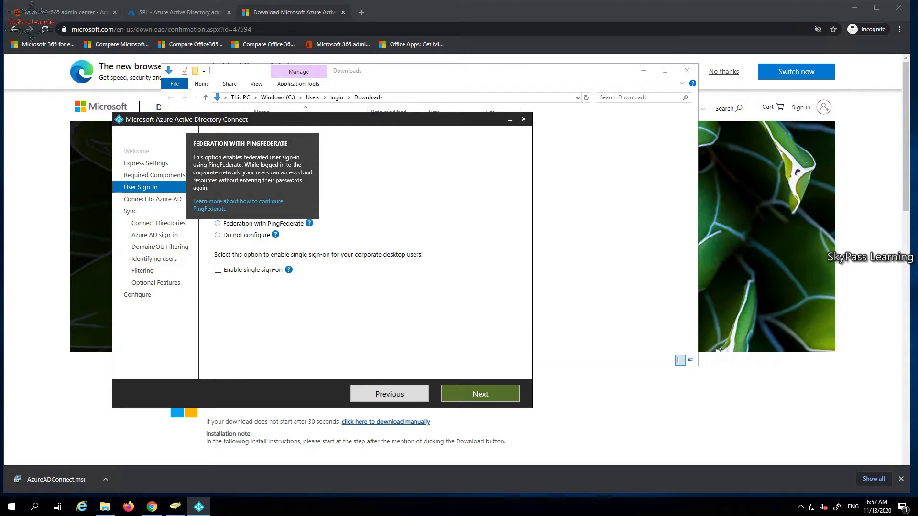
mouse_move(275, 234)
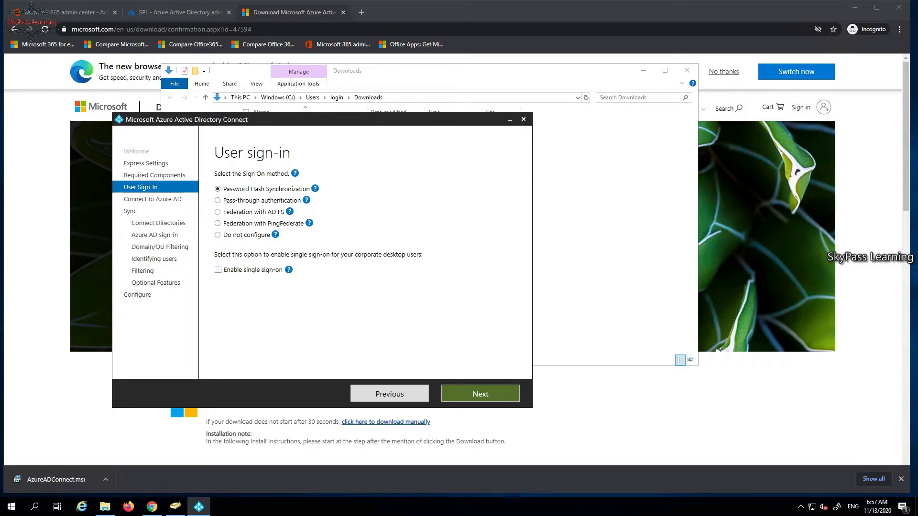
mouse_move(289, 270)
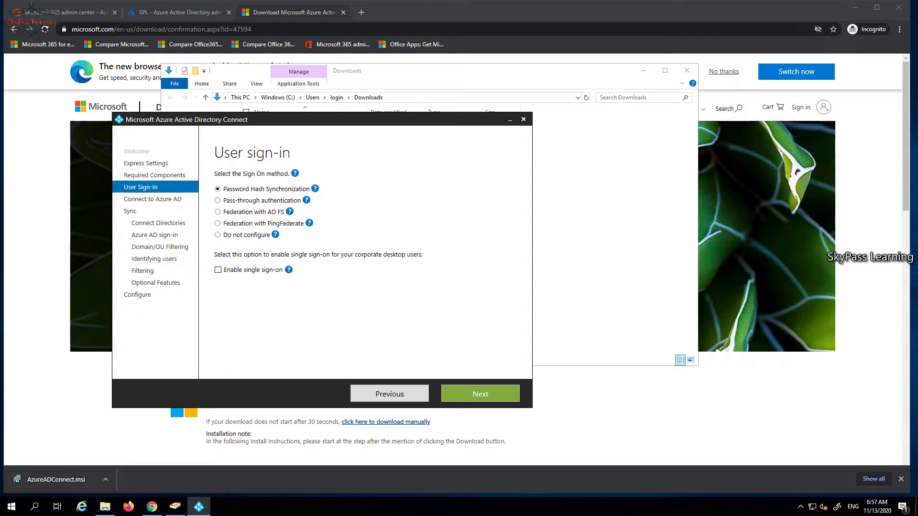
Enter the tenant's global administrator username and password, correcting the entry until it verifies.
click(480, 394)
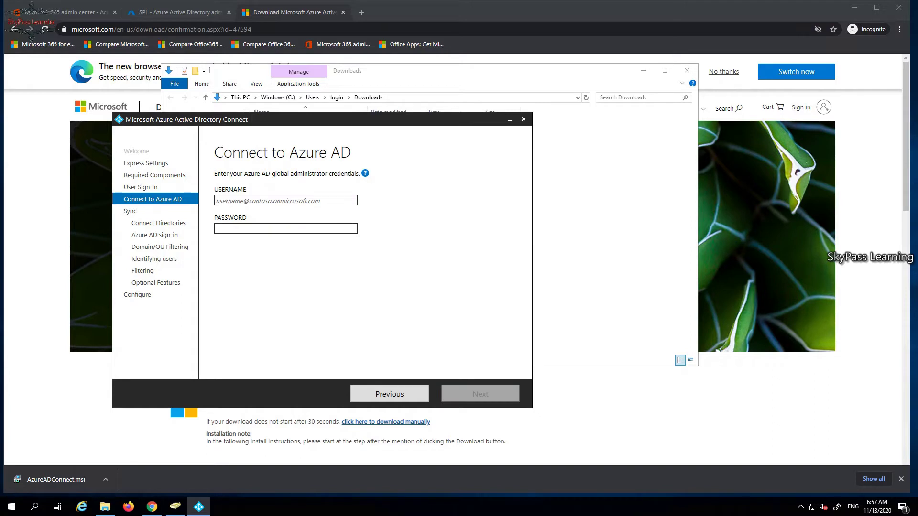
click(244, 200)
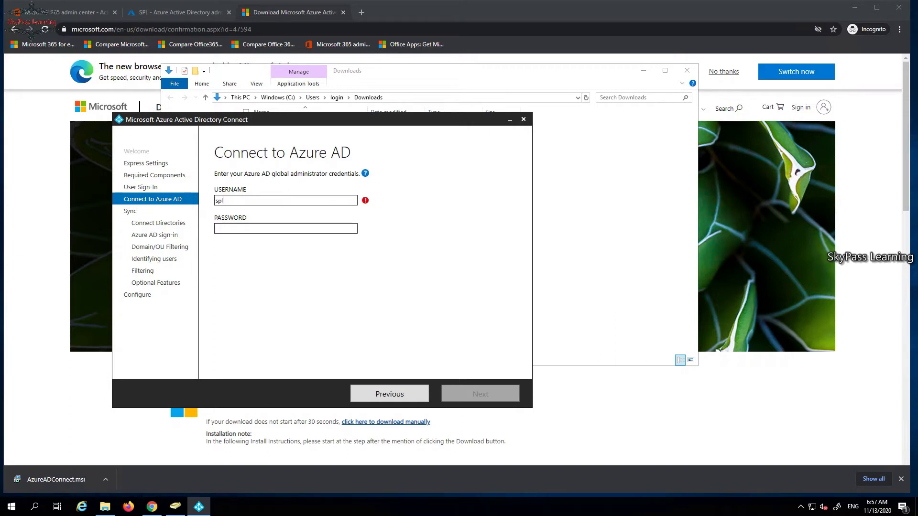
key(Tab)
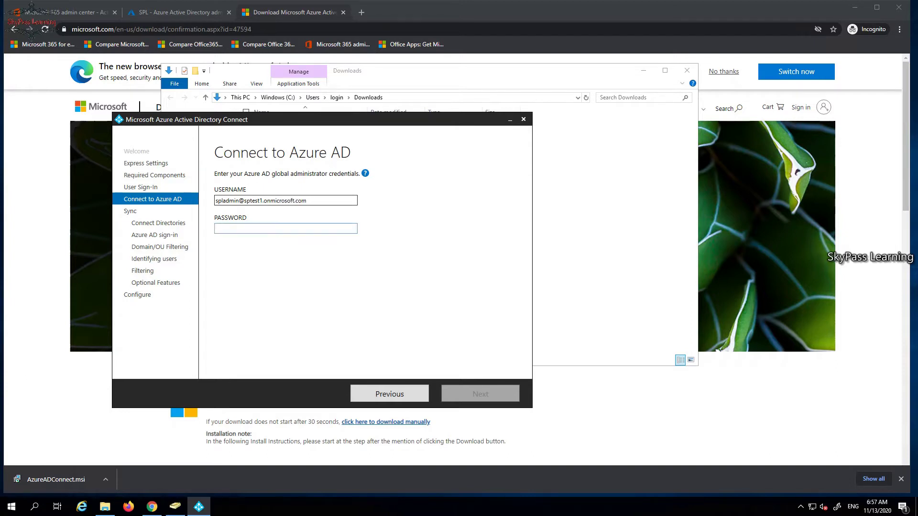
text(*****)
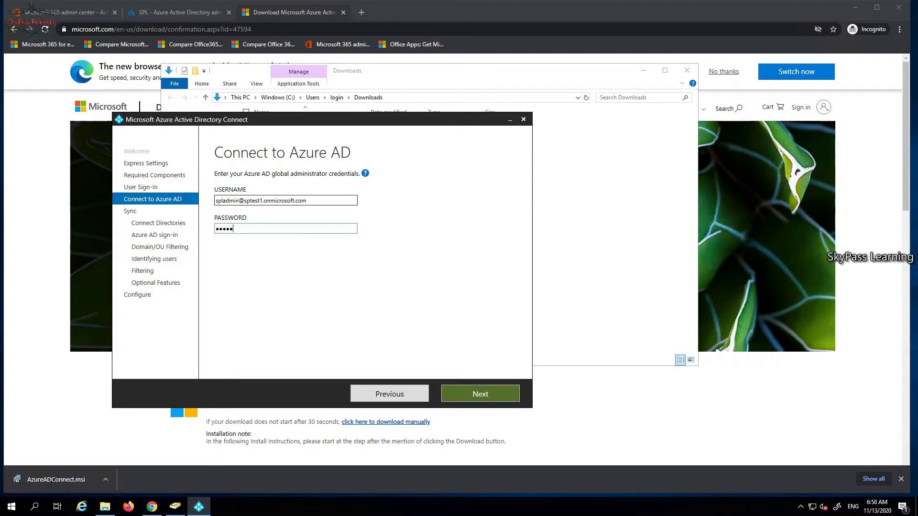
text(***)
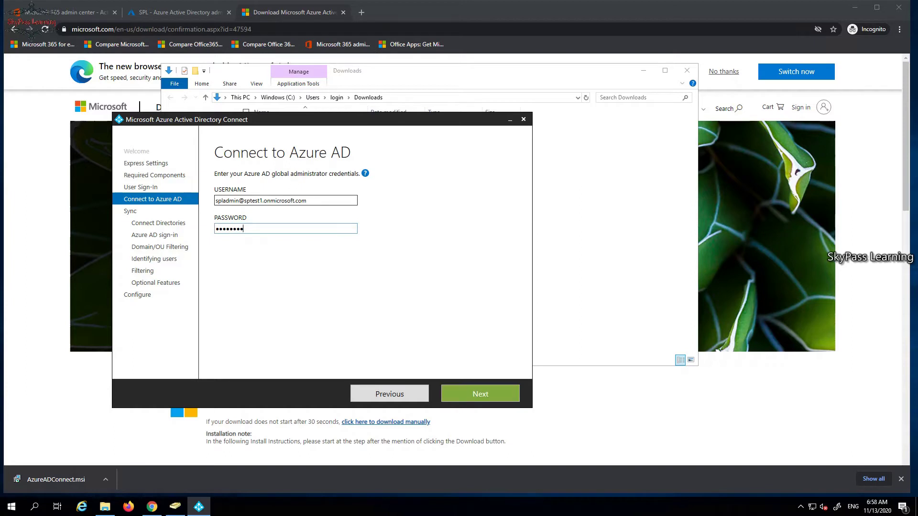
key(Return)
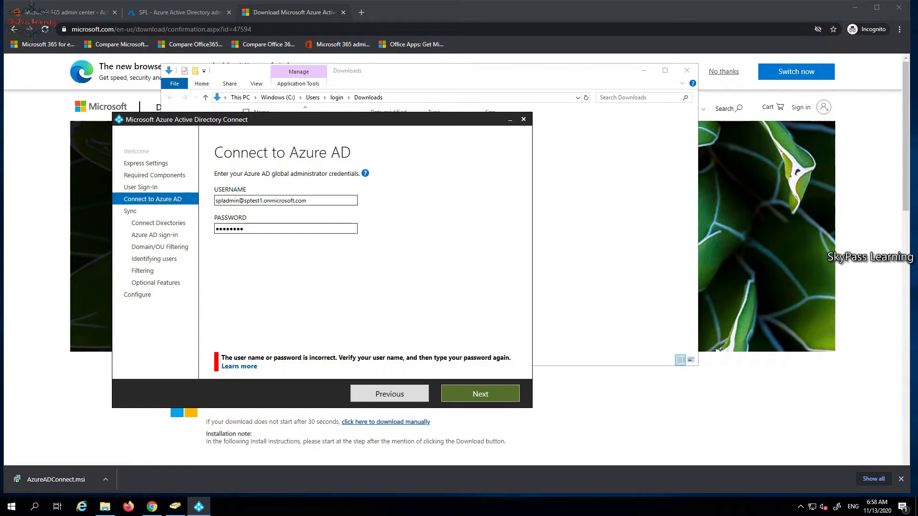
text(l)
key(Return)
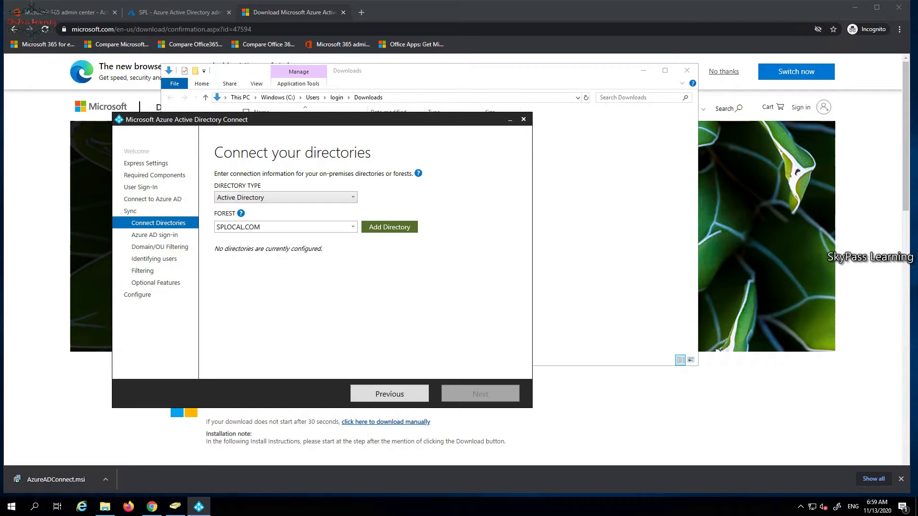
Keep Active Directory as the directory type and SPLOCAL.COM as the forest, then add the directory.
click(353, 197)
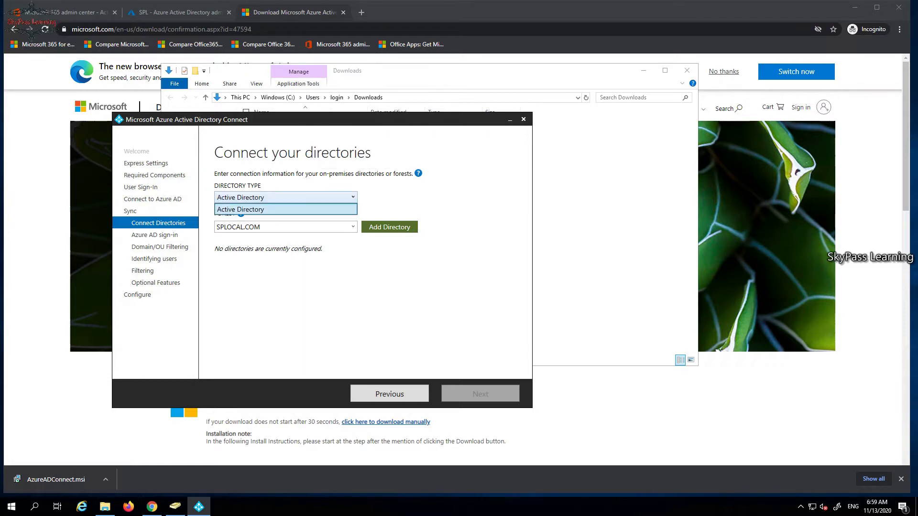
click(286, 210)
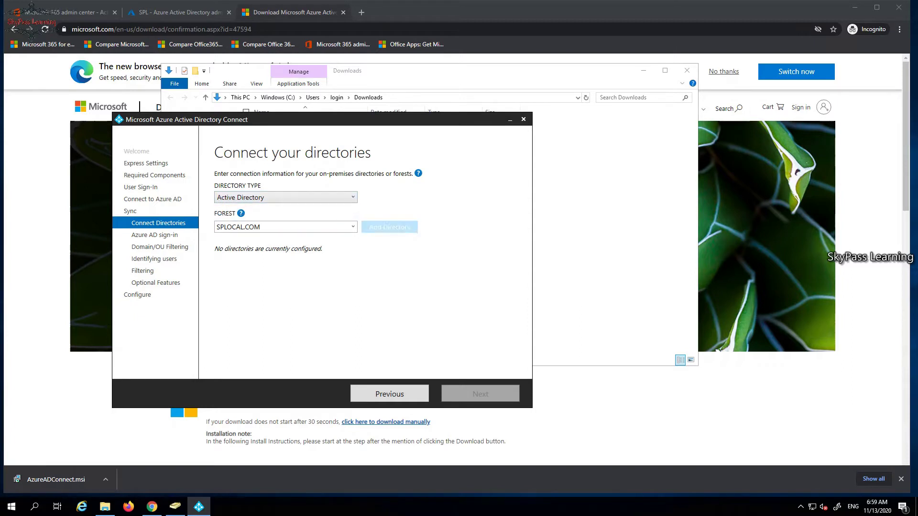
click(353, 227)
click(286, 239)
click(389, 228)
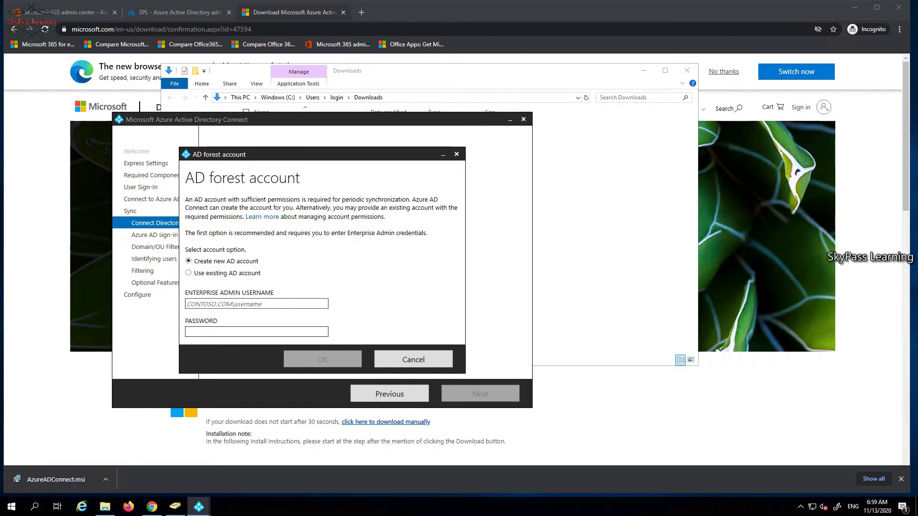
Enter the enterprise admin username and password to create the SPLOCAL.COM forest account.
text(sp)
text(la)
text(cal)
text(\login)
key(Tab)
text(Pas)
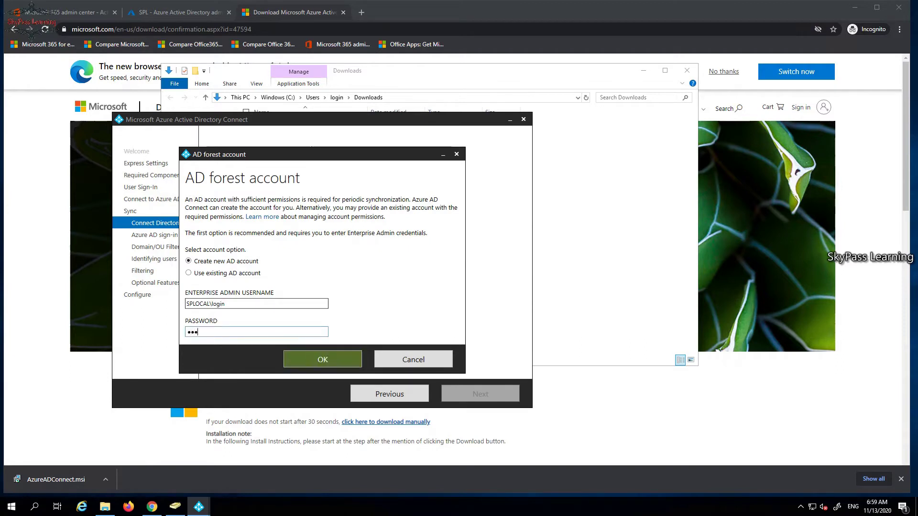
text(sword123!)
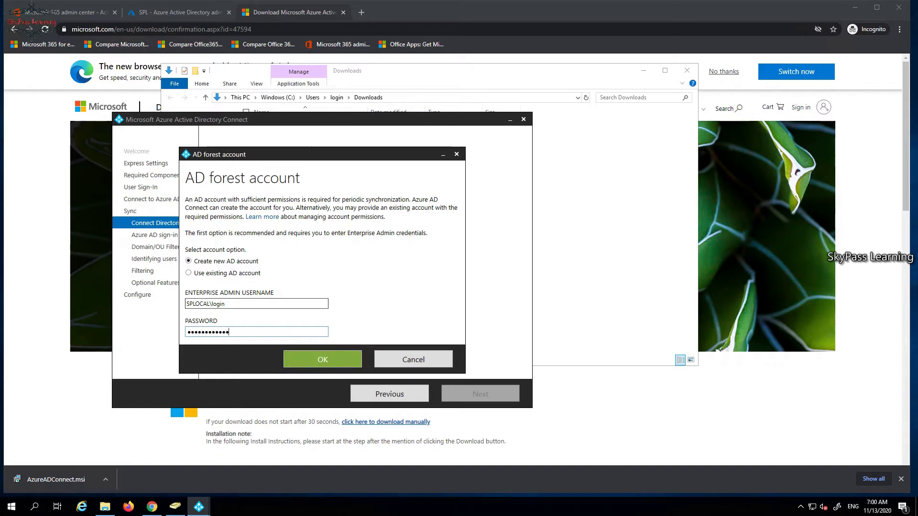
click(322, 359)
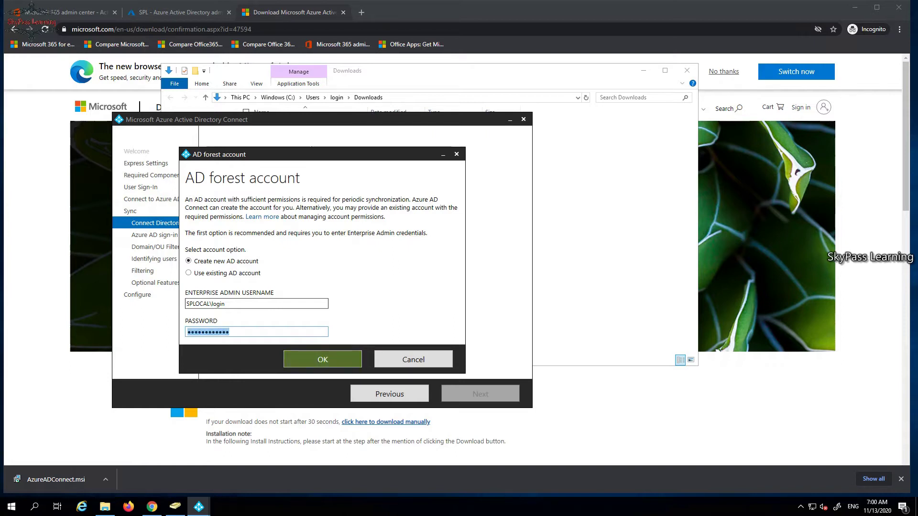
text(••••••••••••)
key(Return)
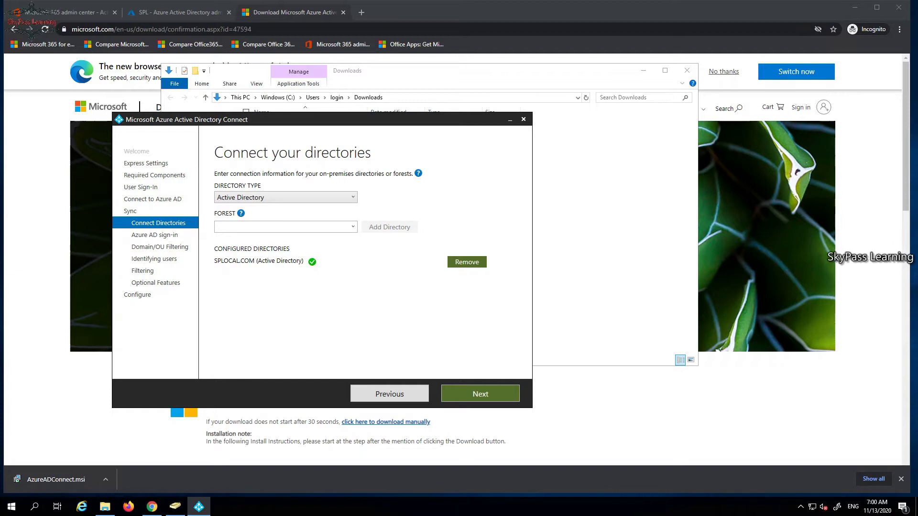
Move on from Connect your directories to the sign-in page, which shows splocal.com Not Added.
click(480, 394)
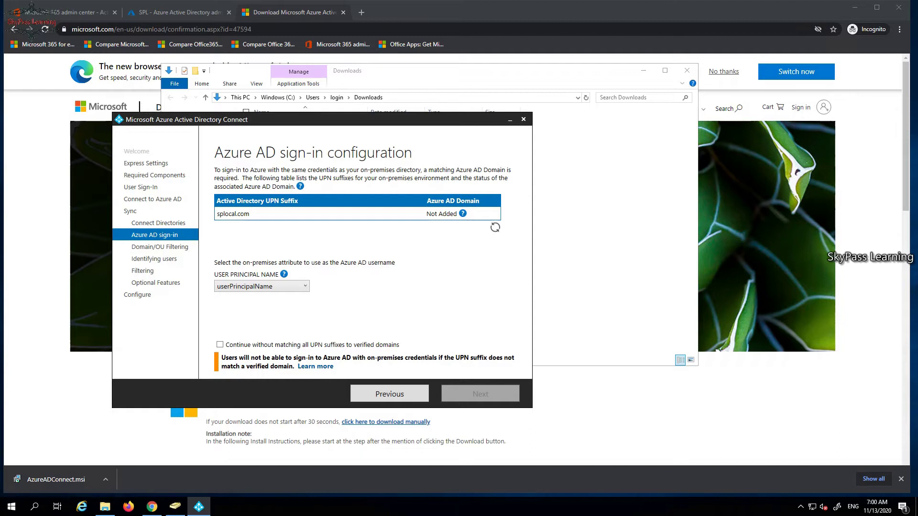
mouse_move(463, 213)
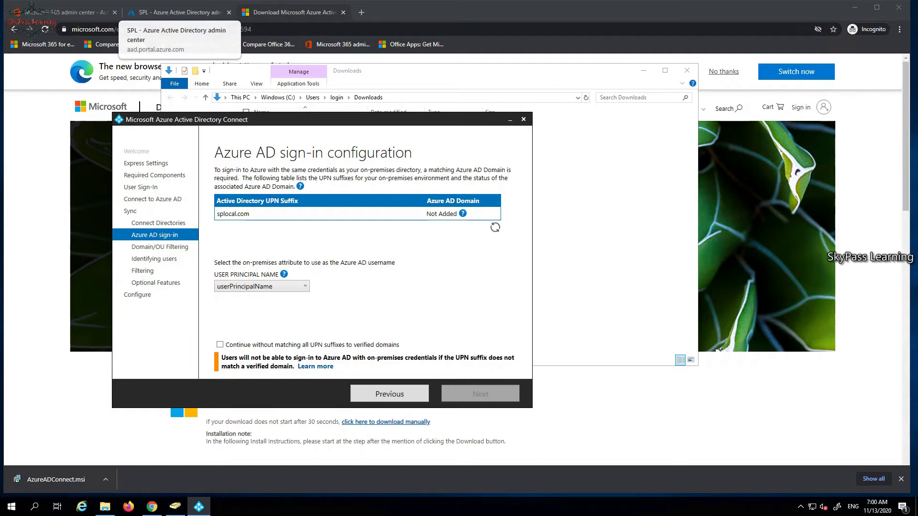
In the Azure AD admin center, view the tenant's Users list, then return to the SPL overview.
click(177, 12)
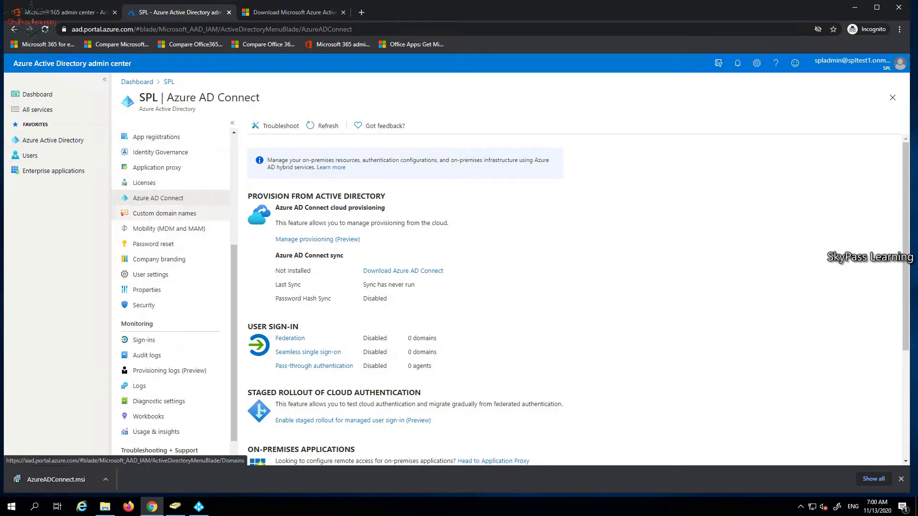
scroll(167, 219, up, 3)
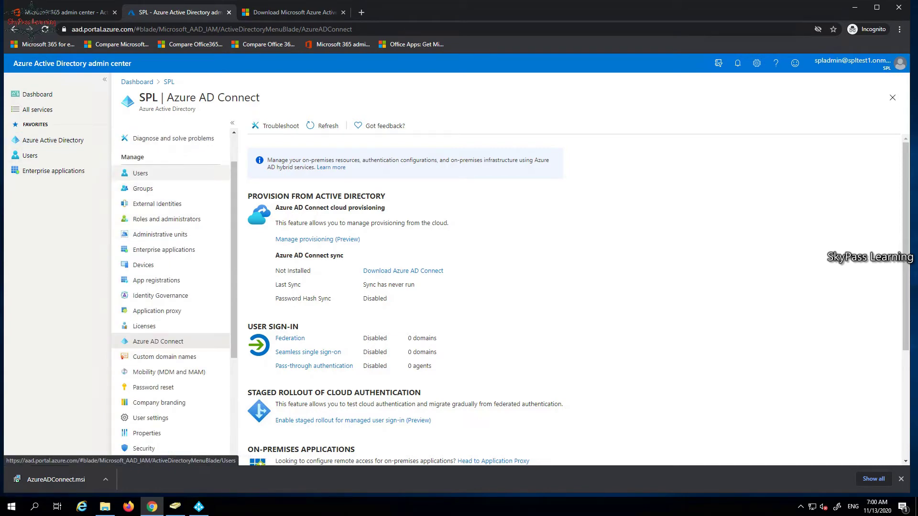
click(141, 173)
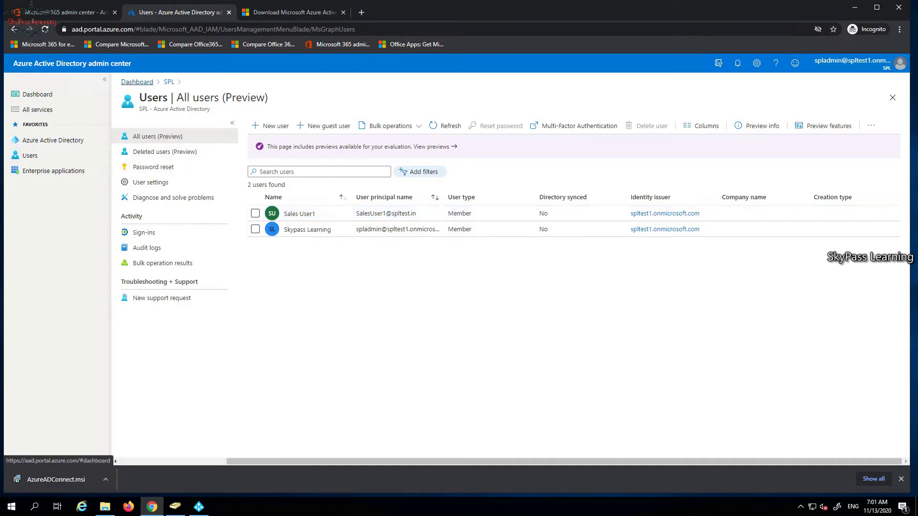
click(169, 82)
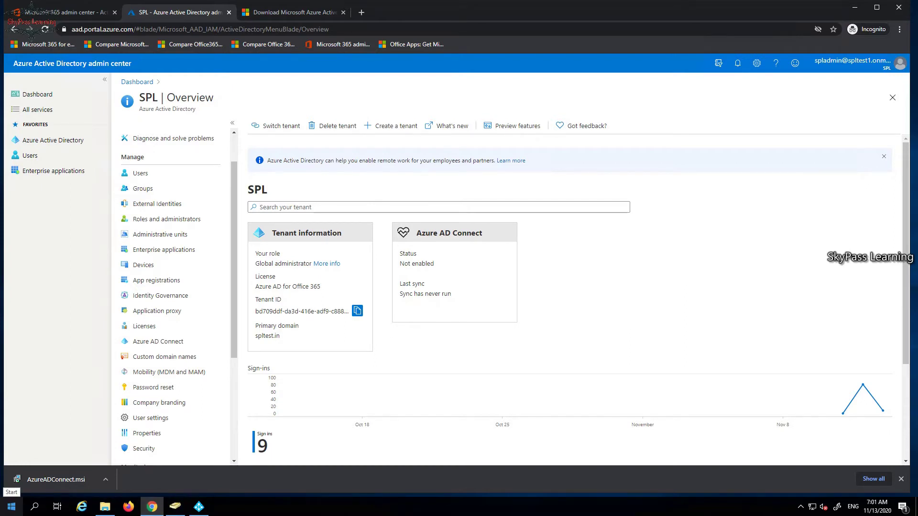
click(12, 507)
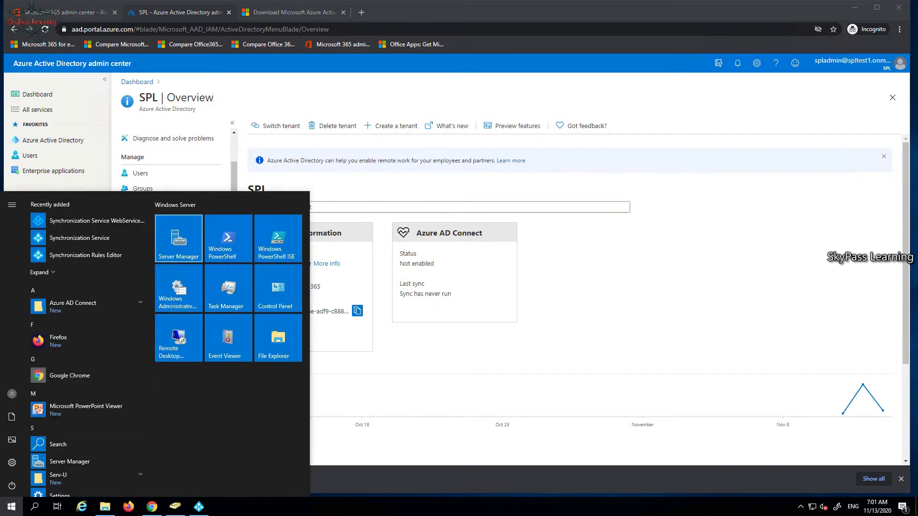
Launch Server Manager and open Active Directory Domains and Trusts from Tools.
click(179, 238)
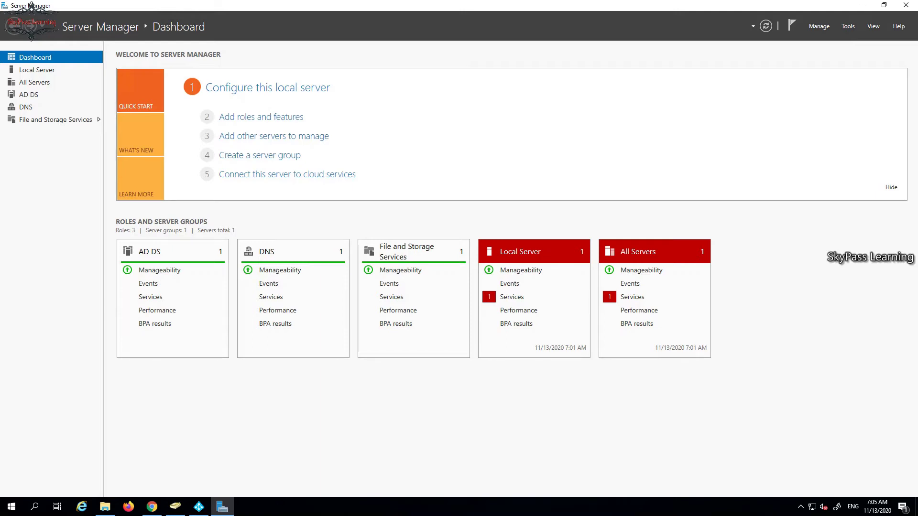
click(848, 26)
key(Down)
key(Down)
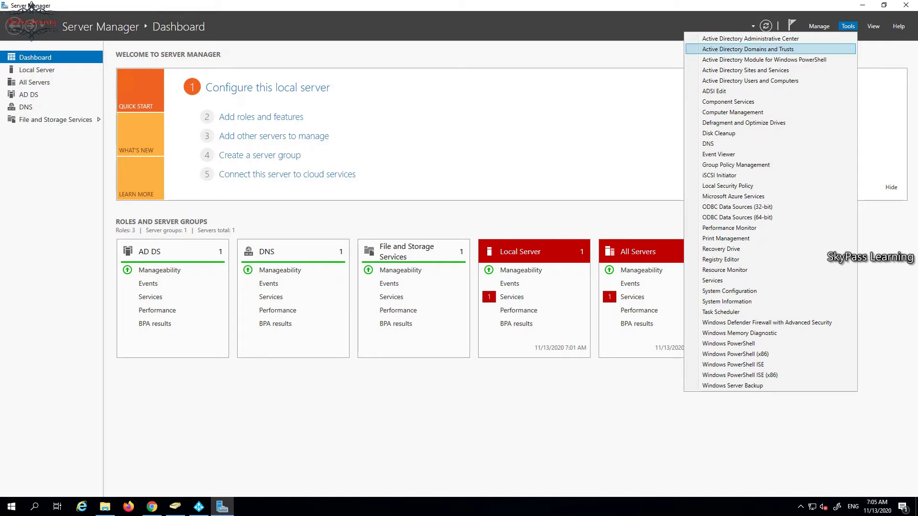
key(Return)
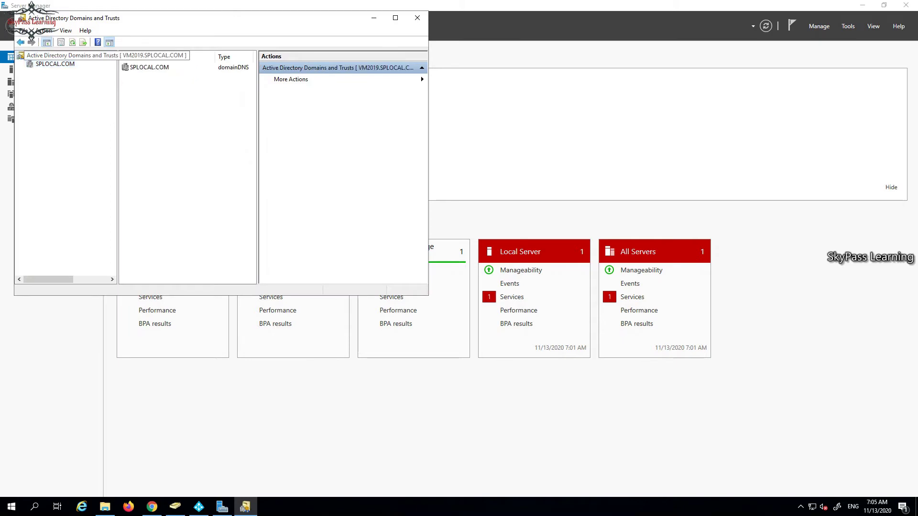
Add SPLTEST.IN as an alternative UPN suffix in the root's properties and apply it.
key(shift+F10)
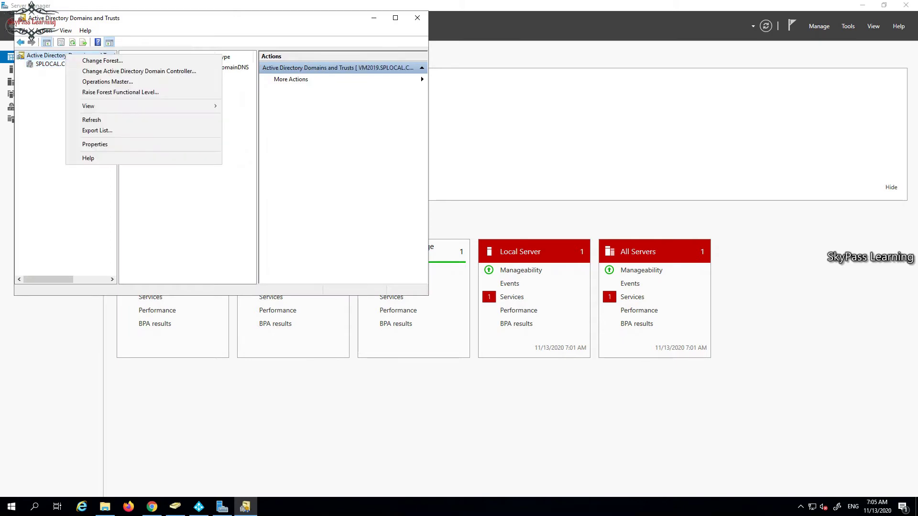
key(Down)
key(Down)
key(Down)
key(Down)
key(Down)
key(Down)
key(Down)
key(Down)
key(Return)
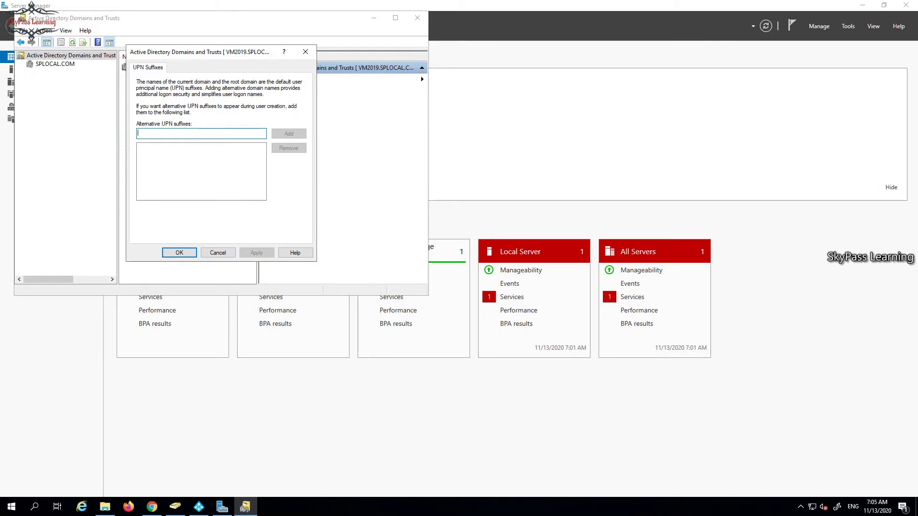
text(SPL)
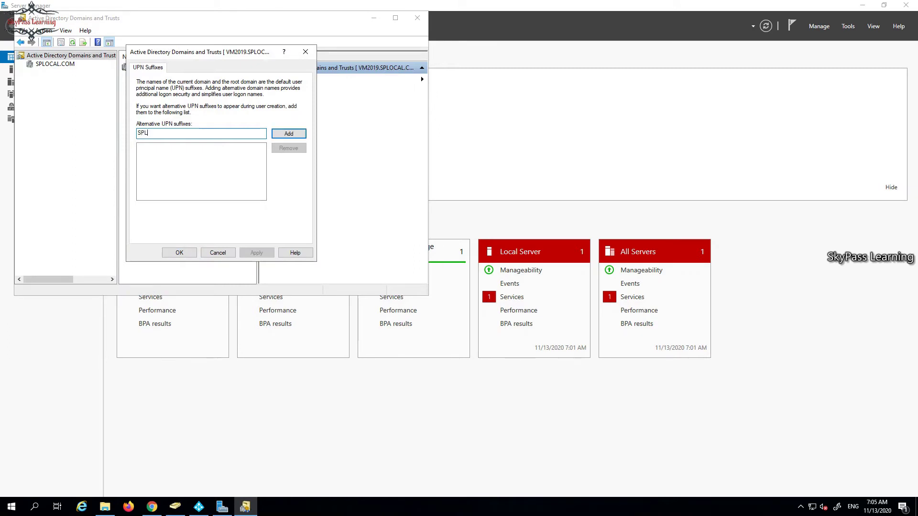
text(TEST.IN)
key(Return)
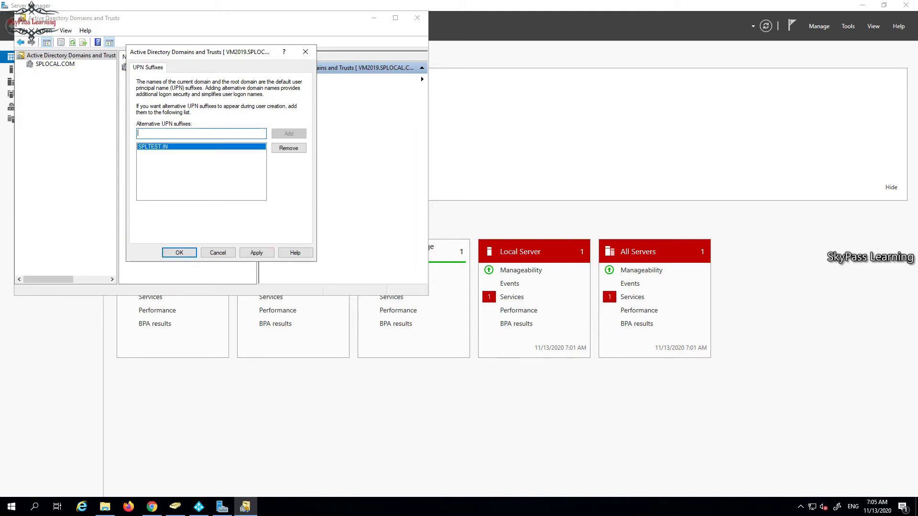
click(256, 252)
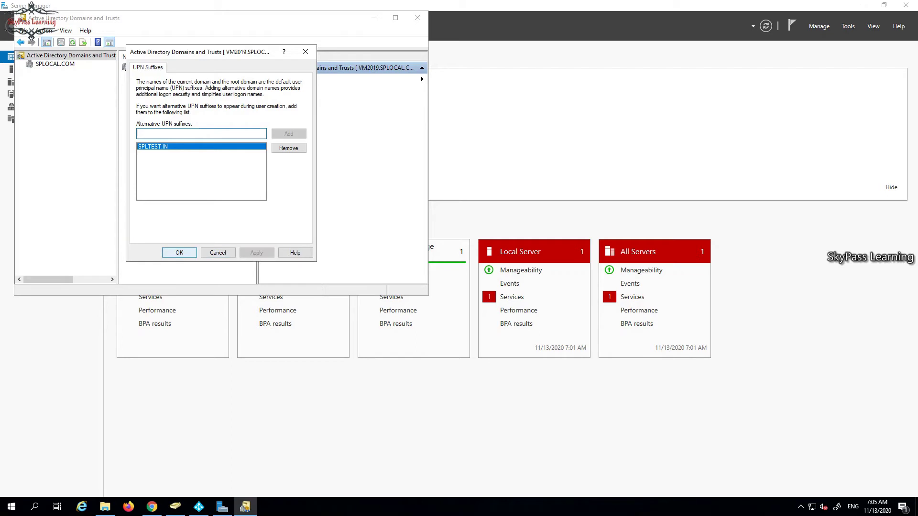
click(180, 253)
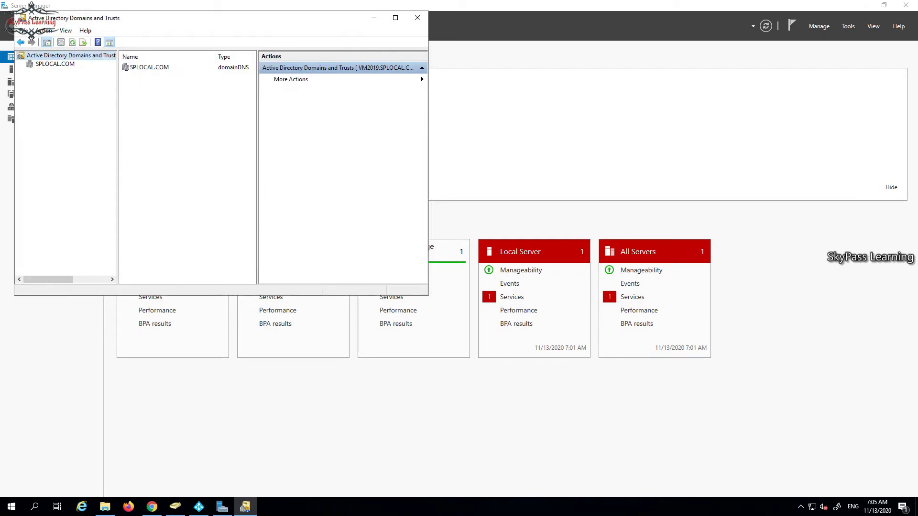
click(55, 64)
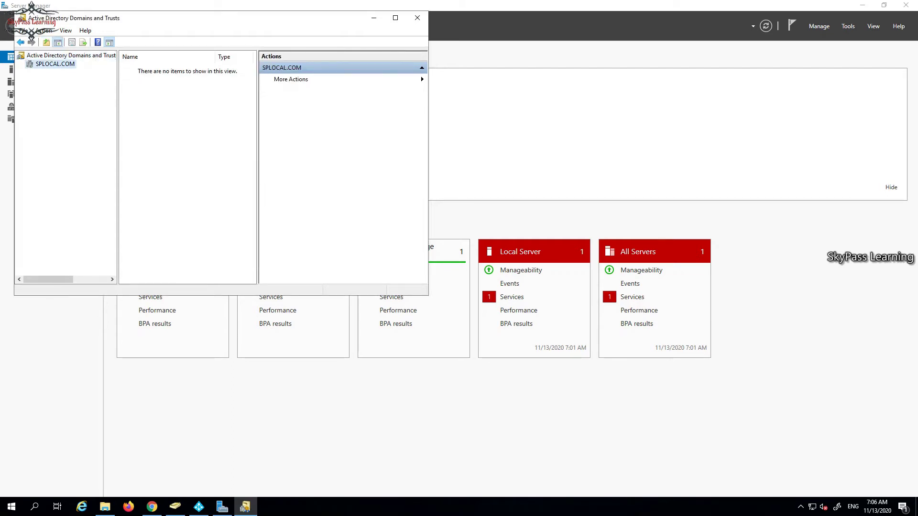
click(67, 55)
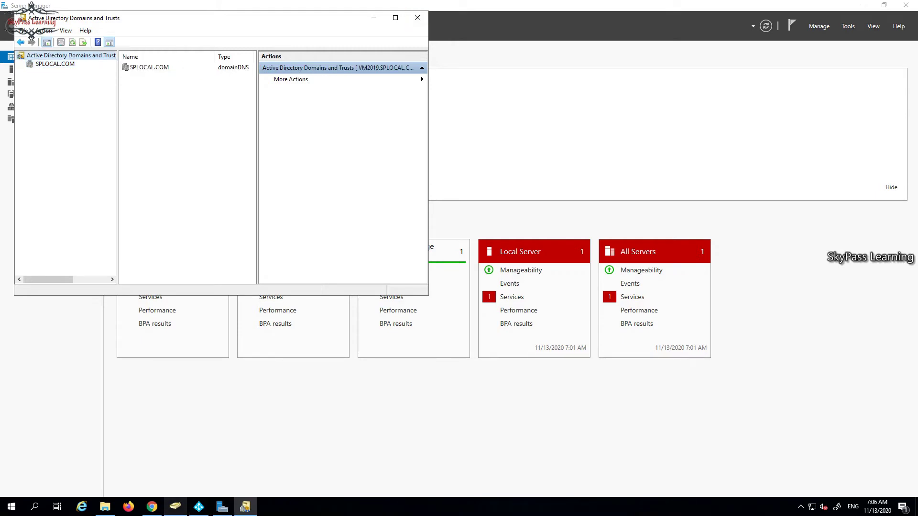
click(175, 507)
Review the members of the SalesSyAll group in O365Groups, closing without changes.
double_click(169, 101)
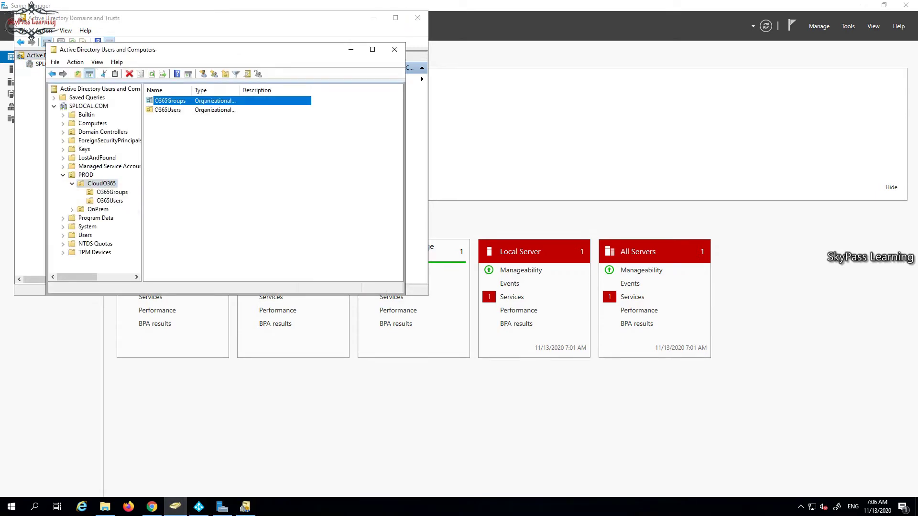
click(168, 101)
right_click(171, 102)
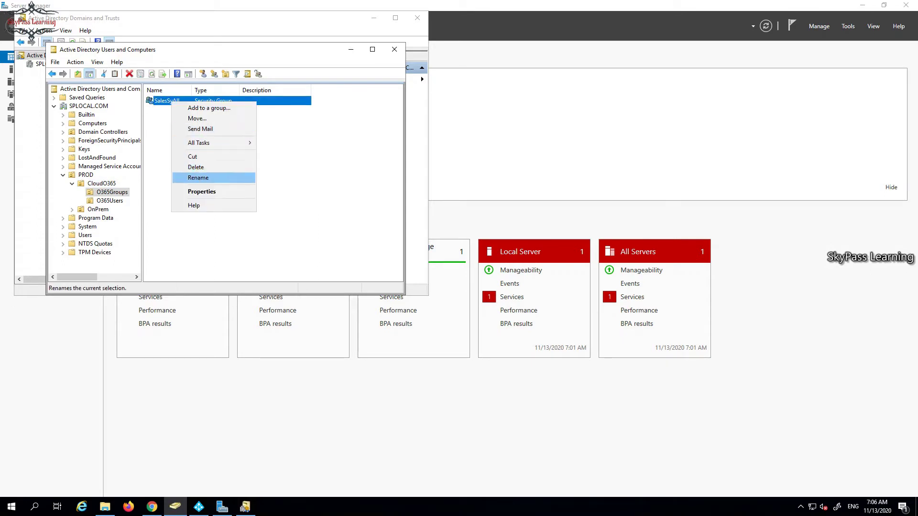
click(202, 191)
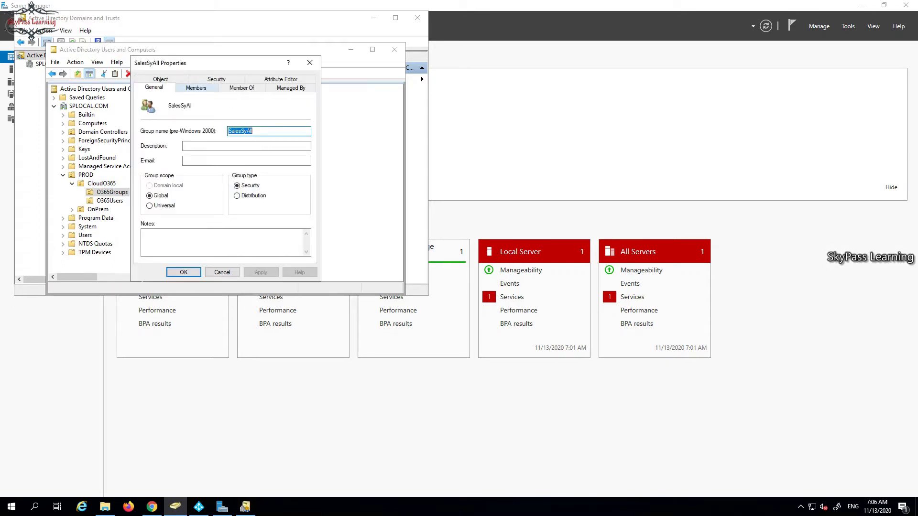
key(ctrl+Tab)
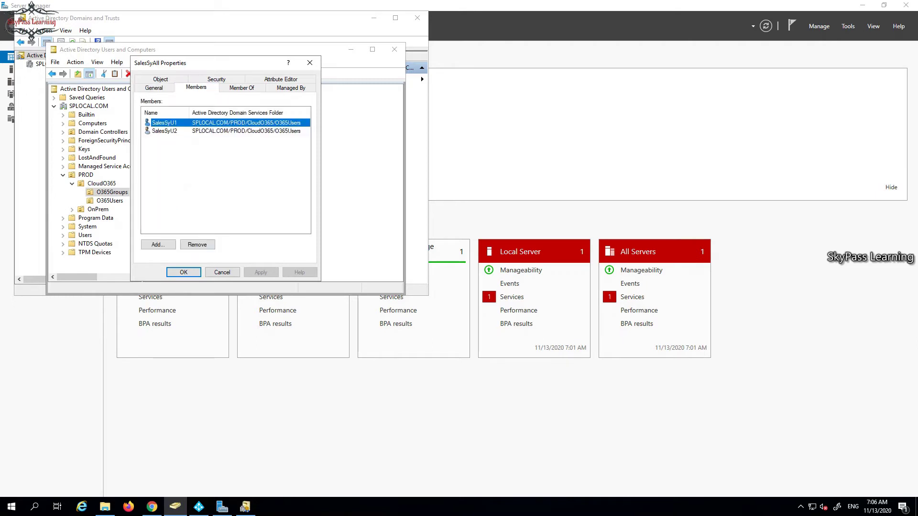
key(shift+Tab)
key(Return)
key(Tab)
key(Down)
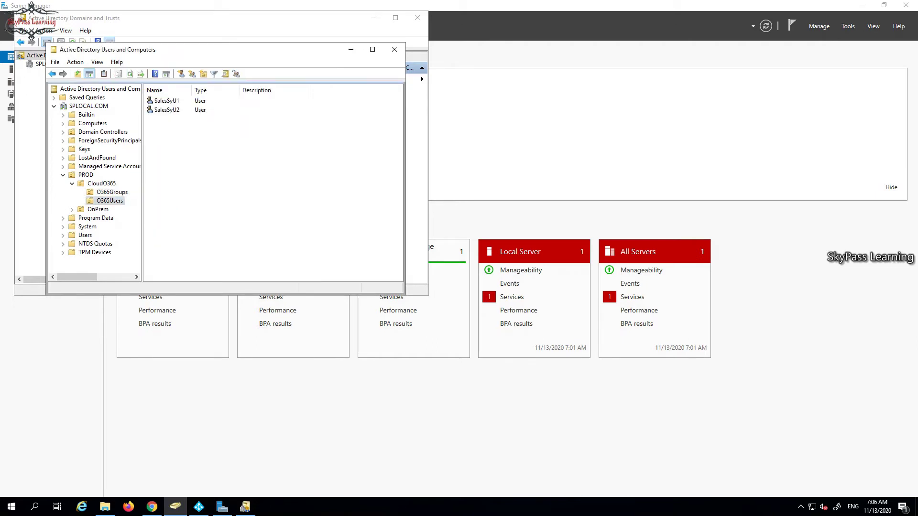
right_click(165, 100)
click(195, 240)
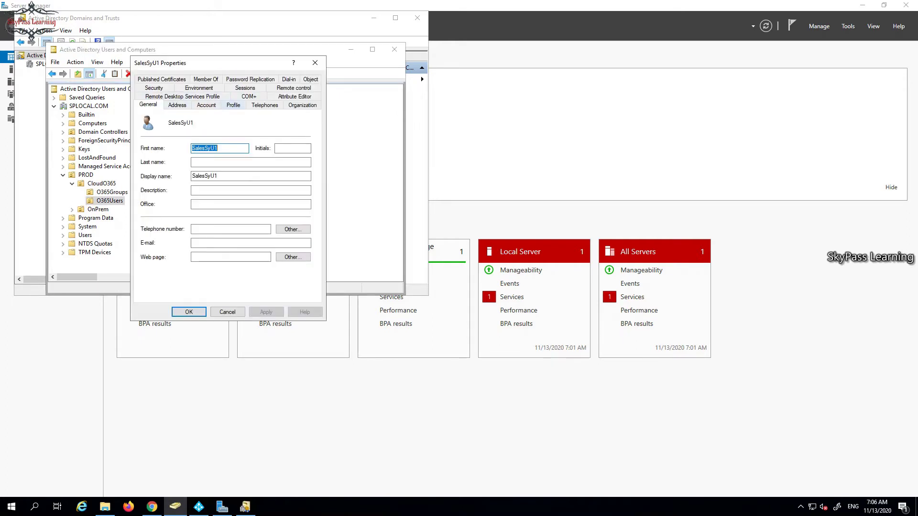
click(206, 105)
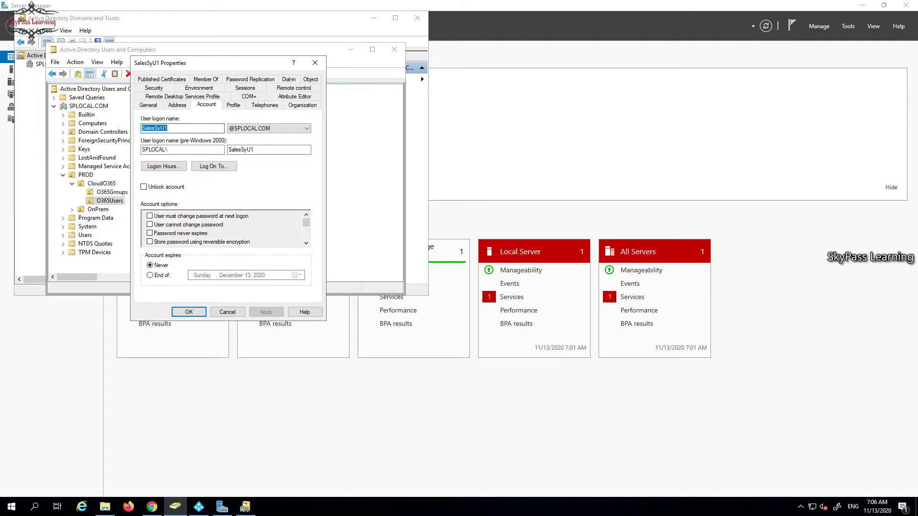
click(287, 129)
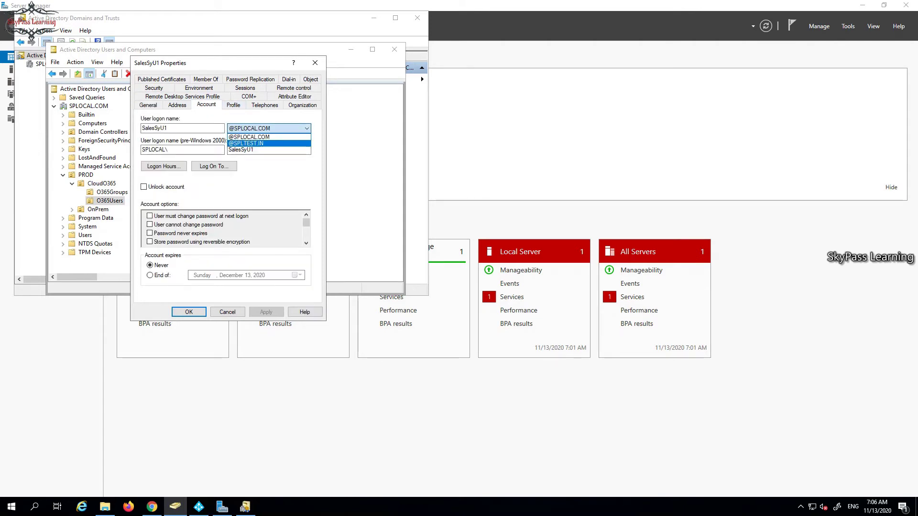
key(Return)
key(shift+Tab)
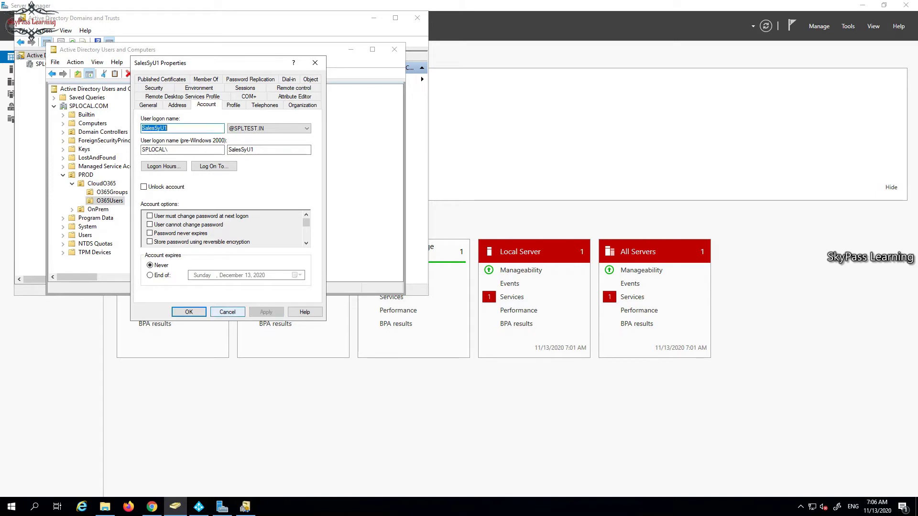
key(Return)
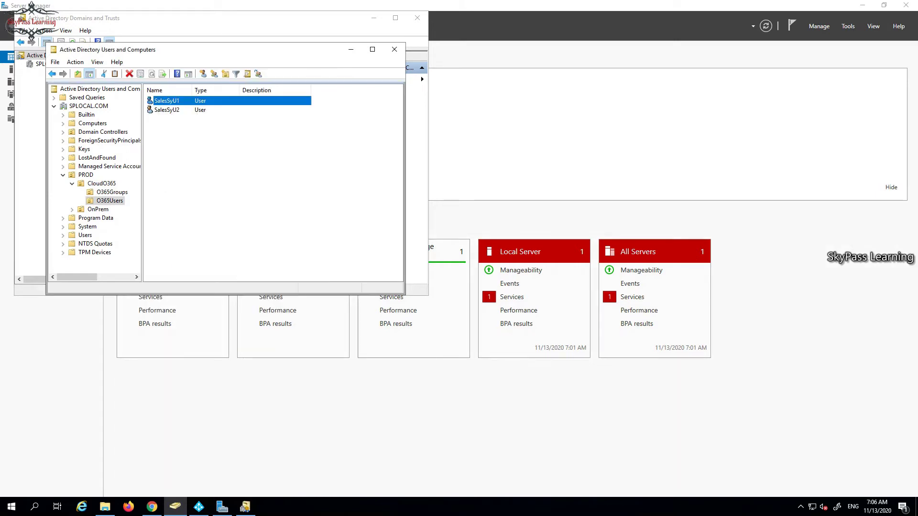
key(Down)
key(Return)
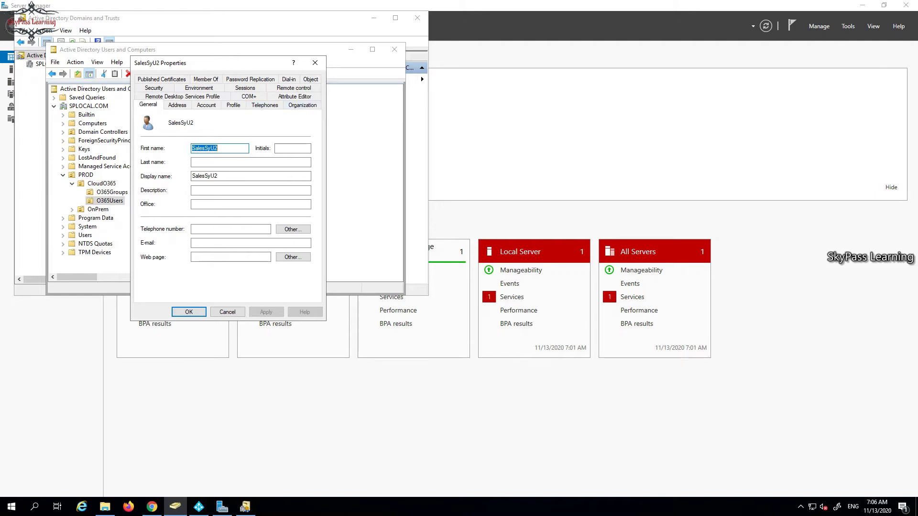
click(206, 105)
click(306, 128)
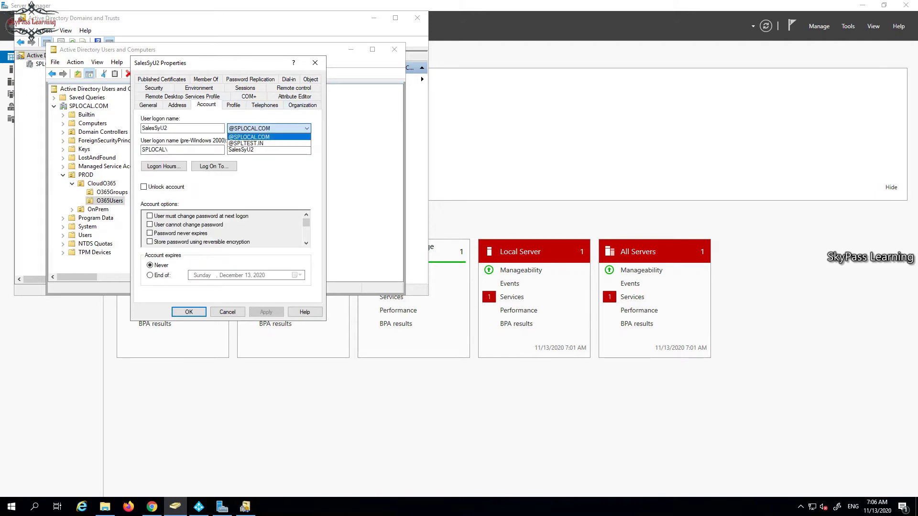
key(Return)
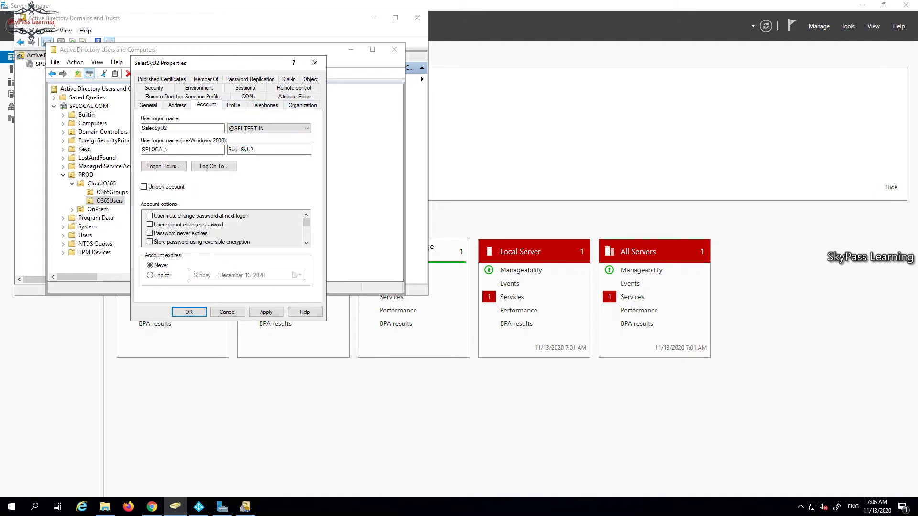
key(Return)
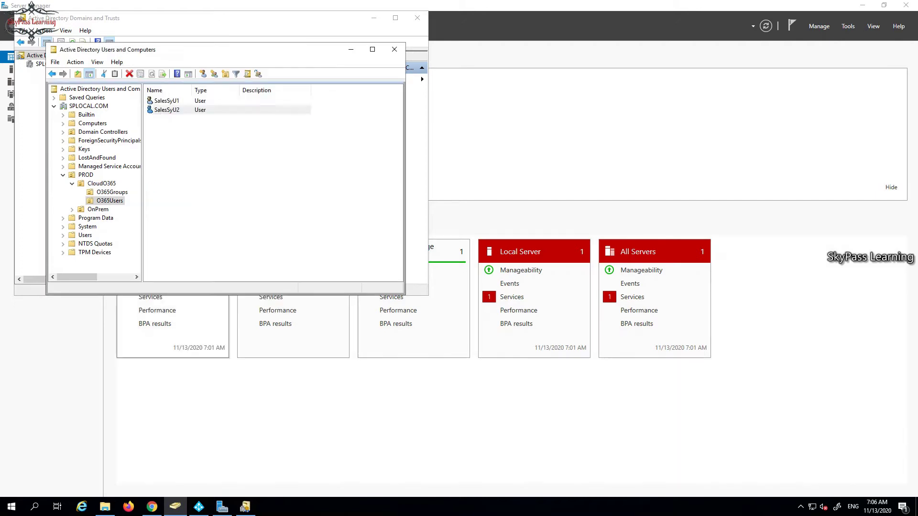
right_click(232, 117)
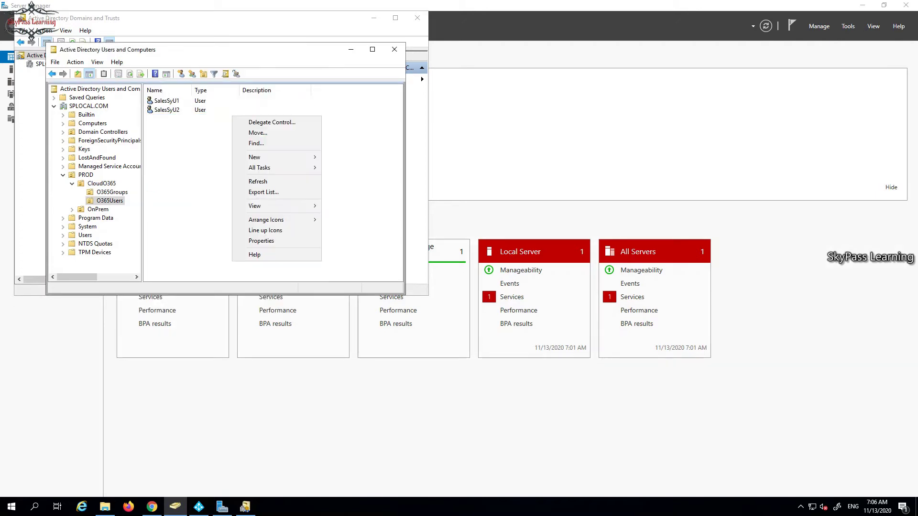
mouse_move(268, 158)
click(341, 252)
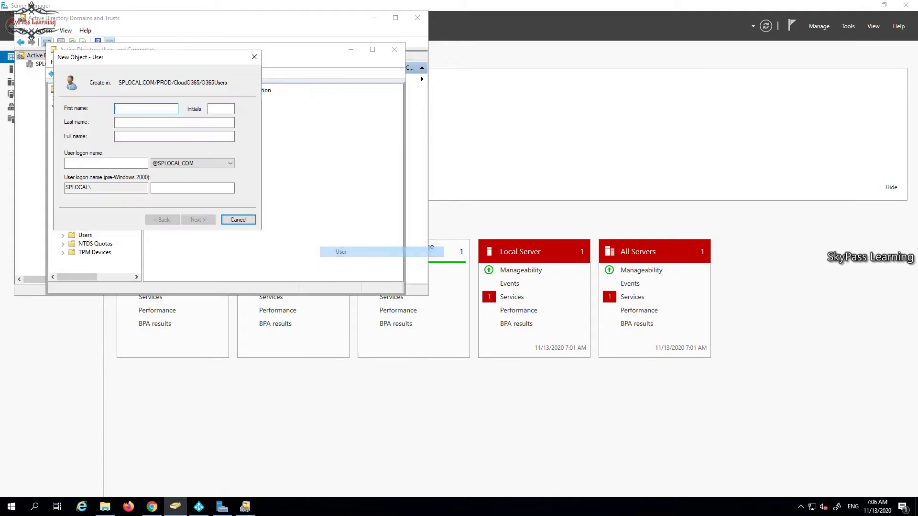
click(230, 164)
click(229, 163)
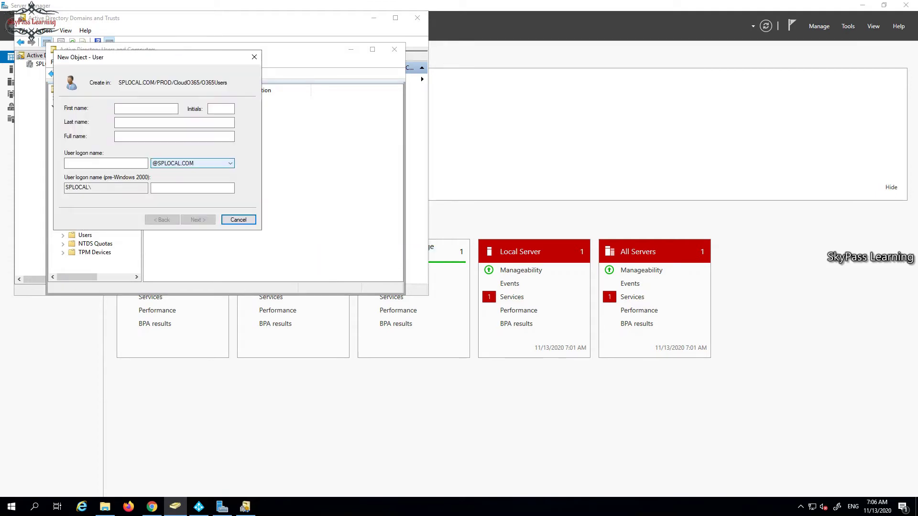
key(alt+Down)
key(Down)
key(Return)
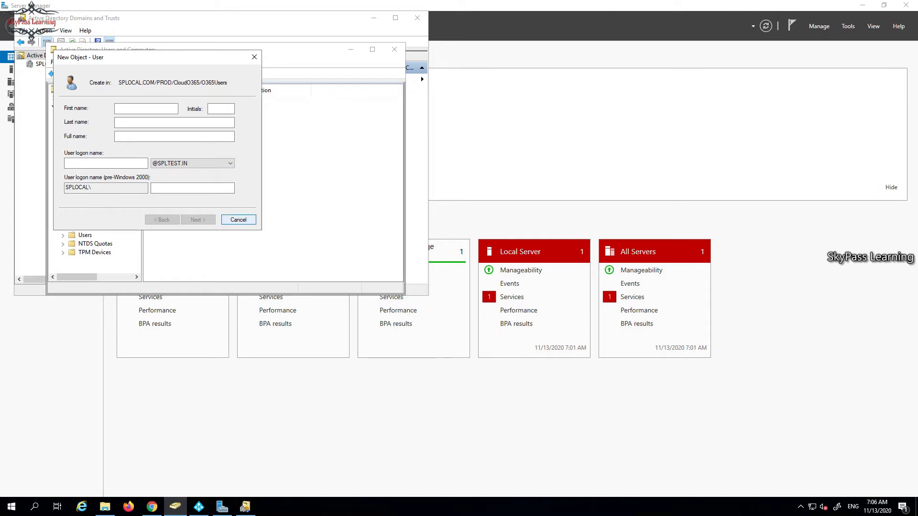
Set the first name and logon name to NewUser1 and continue to the password page.
click(145, 109)
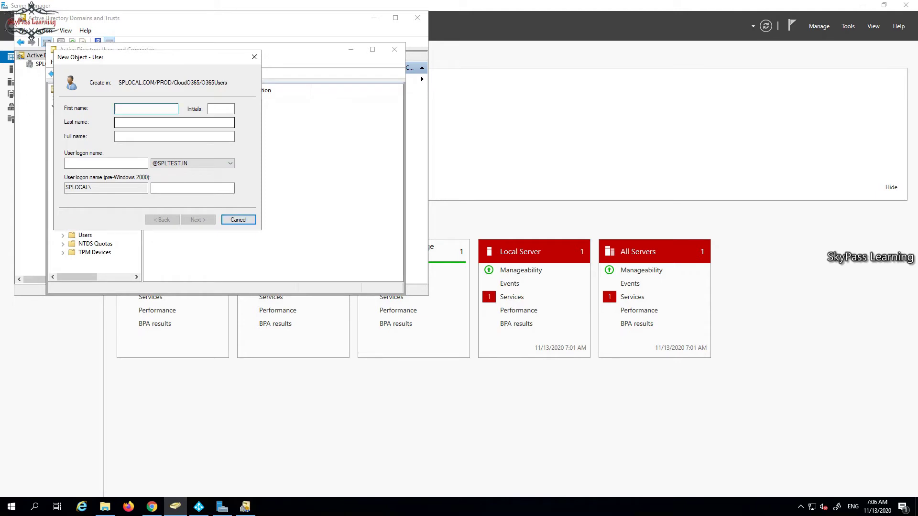
text(NewUser2)
key(BackSpace)
text(1)
key(ctrl+a)
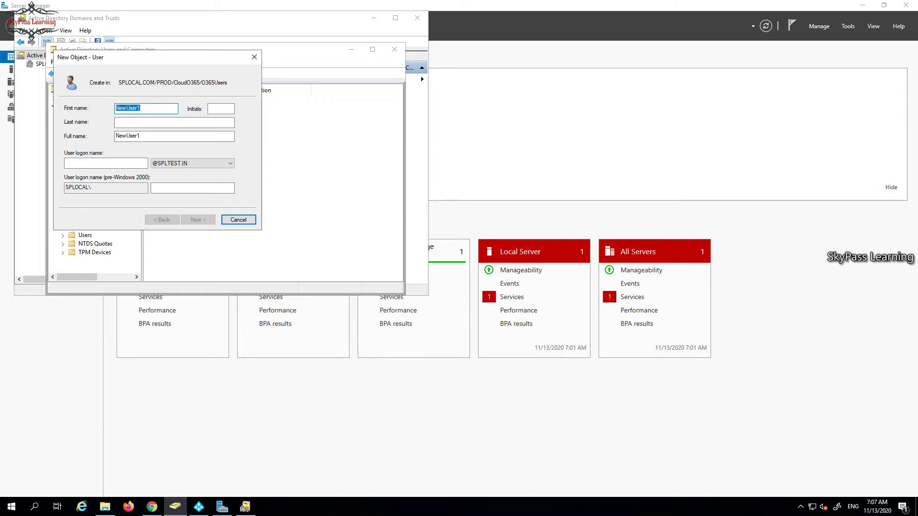
key(ctrl+c)
click(105, 163)
key(ctrl+v)
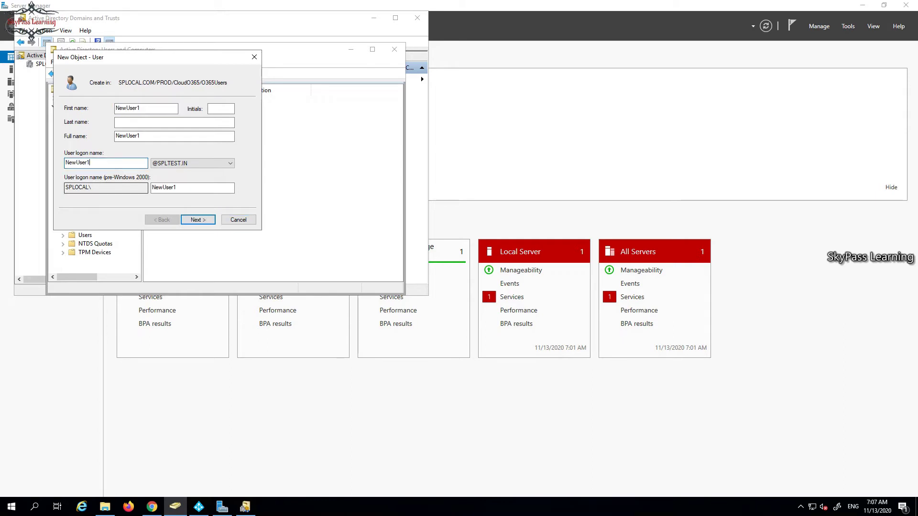
click(198, 220)
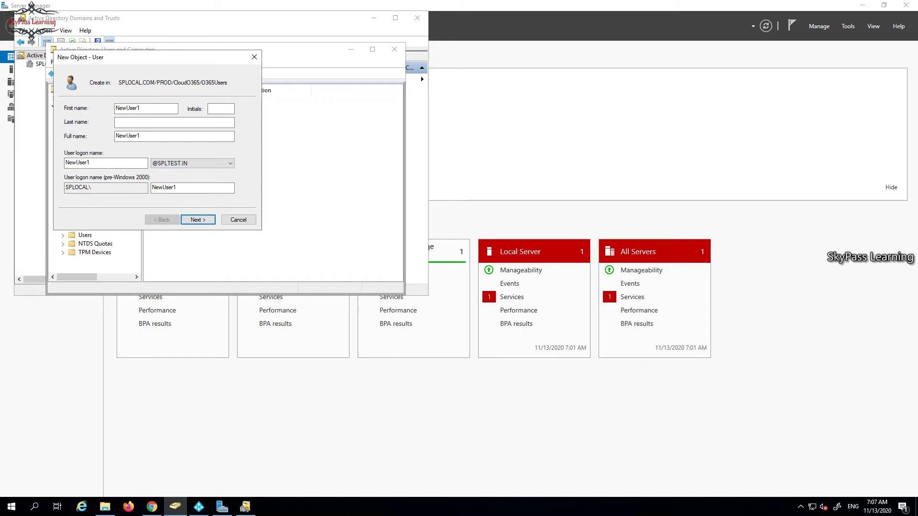
click(198, 219)
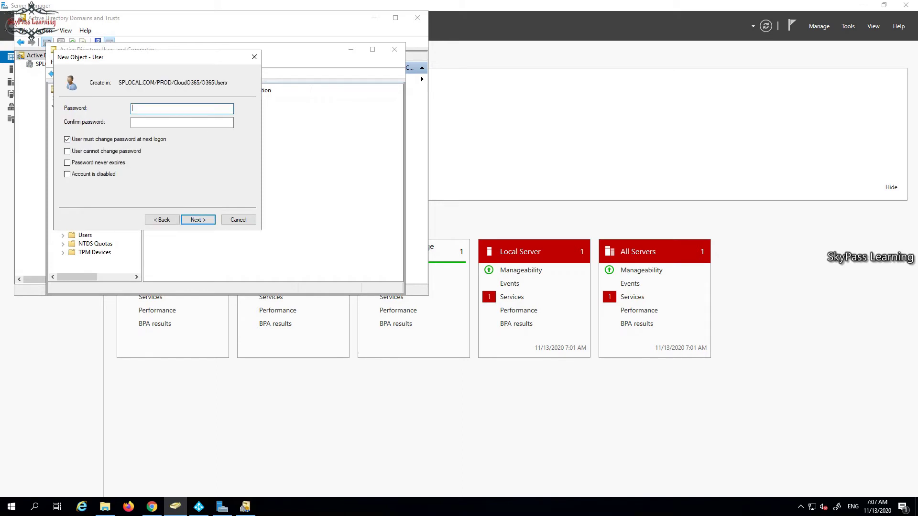
Enter and confirm the new user's password, then continue to the summary.
text(*********)
key(Tab)
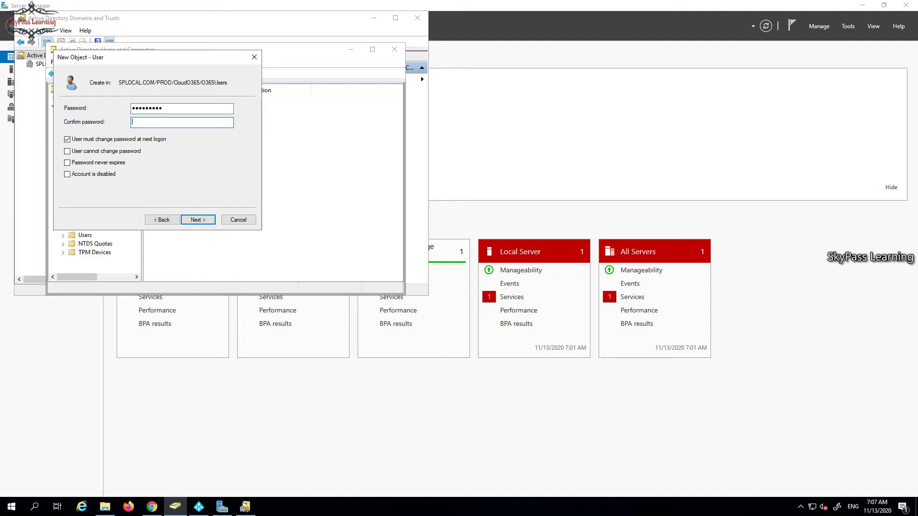
text(*******)
key(shift+Tab)
text(******)
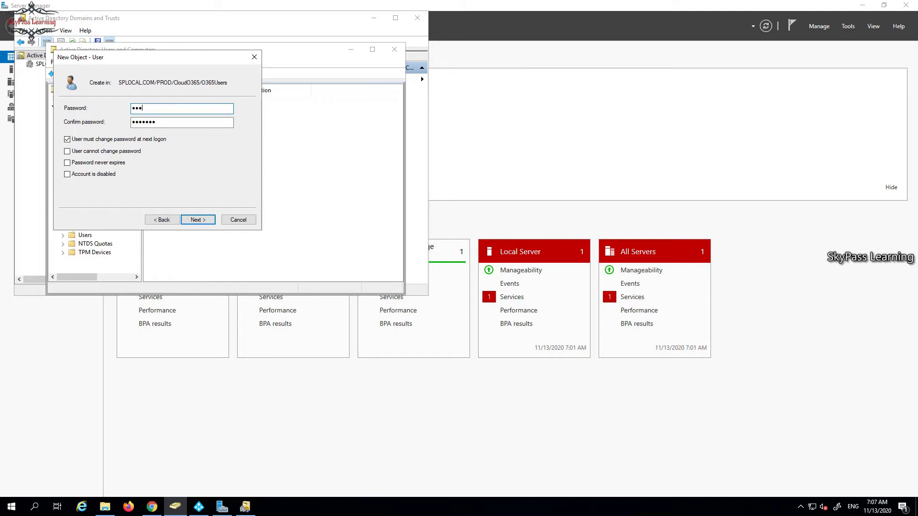
text(**)
key(Tab)
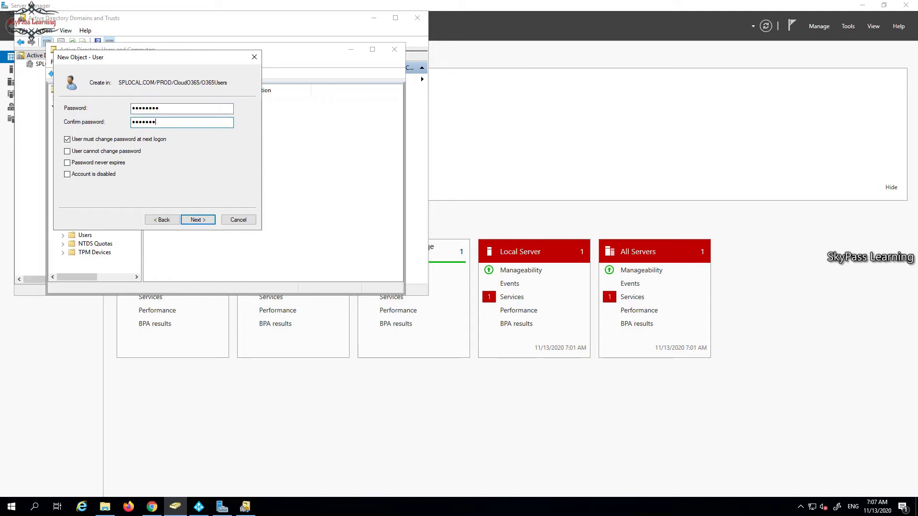
key(shift+Tab)
text(*******)
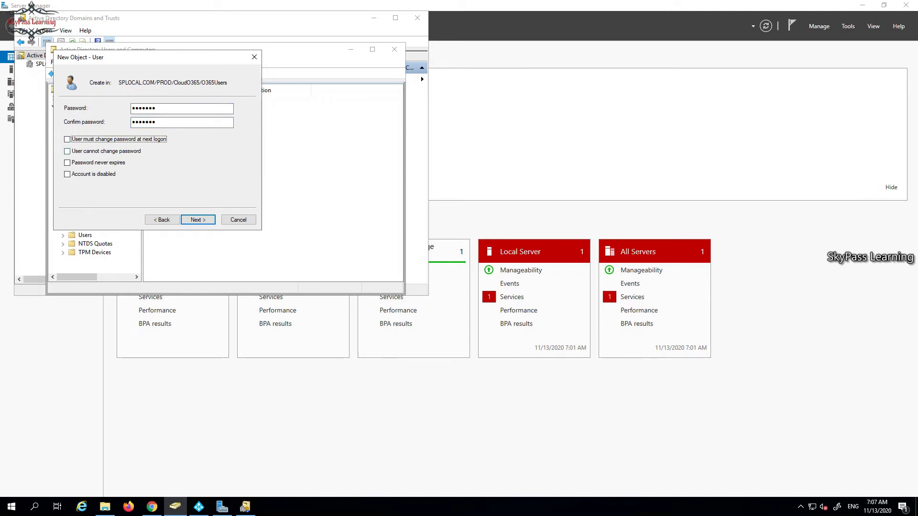
key(Return)
key(Return)
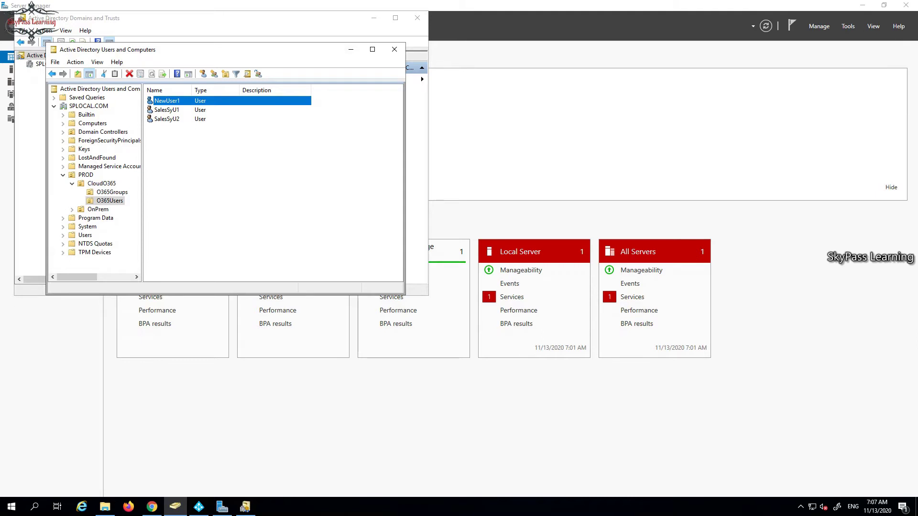
Rename NewUser1 to NewSyUser1, updating the first name to NewSyUser1 as well.
key(F2)
click(178, 101)
text(Sy)
key(Return)
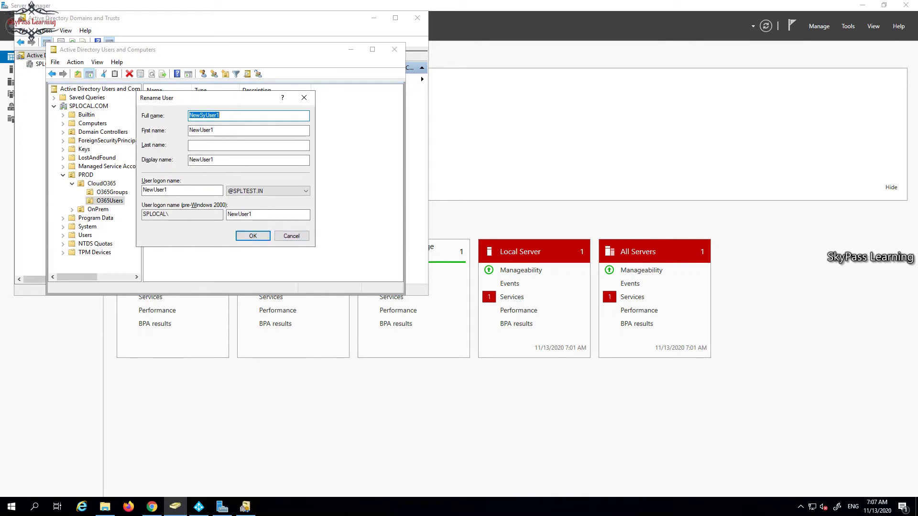
key(Tab)
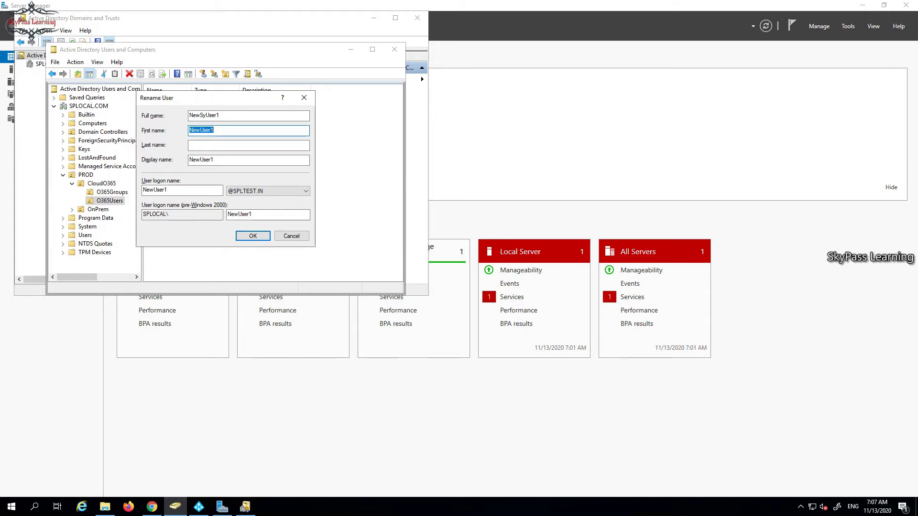
key(ctrl+v)
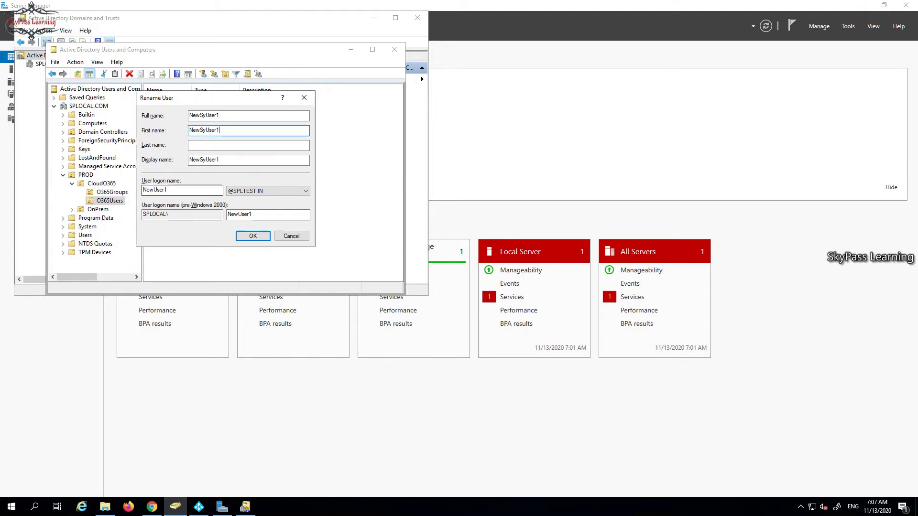
key(Tab)
key(Tab)
key(Tab)
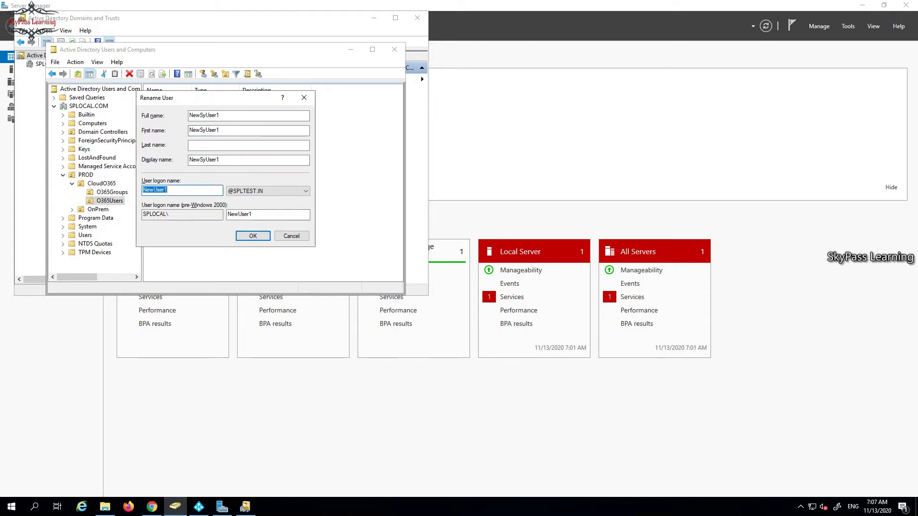
key(Return)
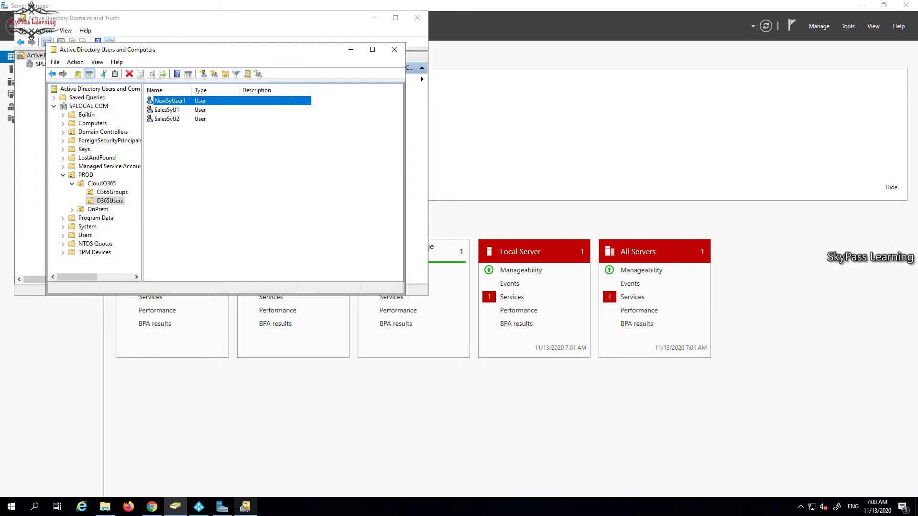
click(245, 507)
In Azure AD Connect, go back to Connect your directories and re-read the on-premises directory.
click(199, 506)
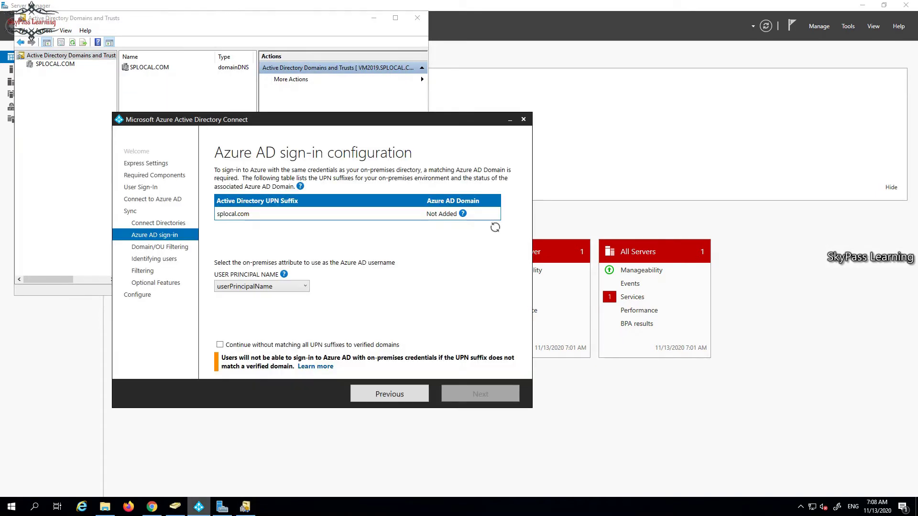
click(389, 394)
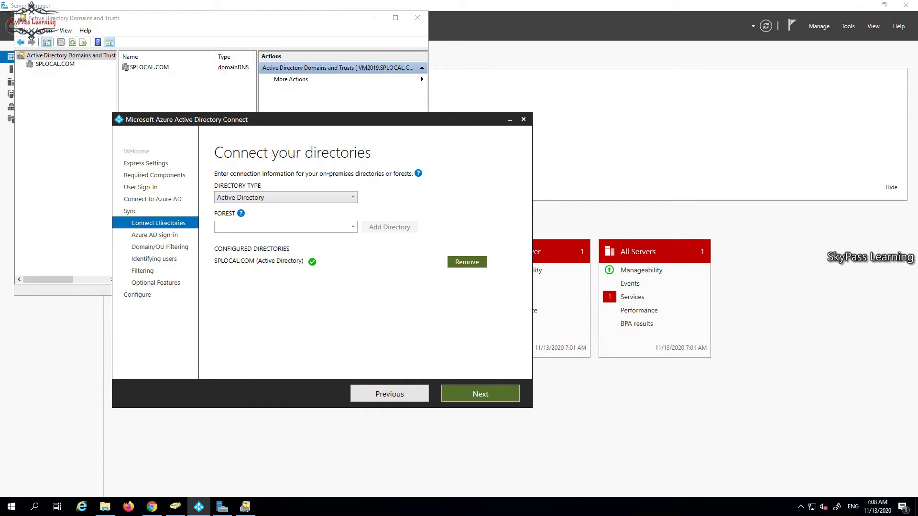
click(480, 394)
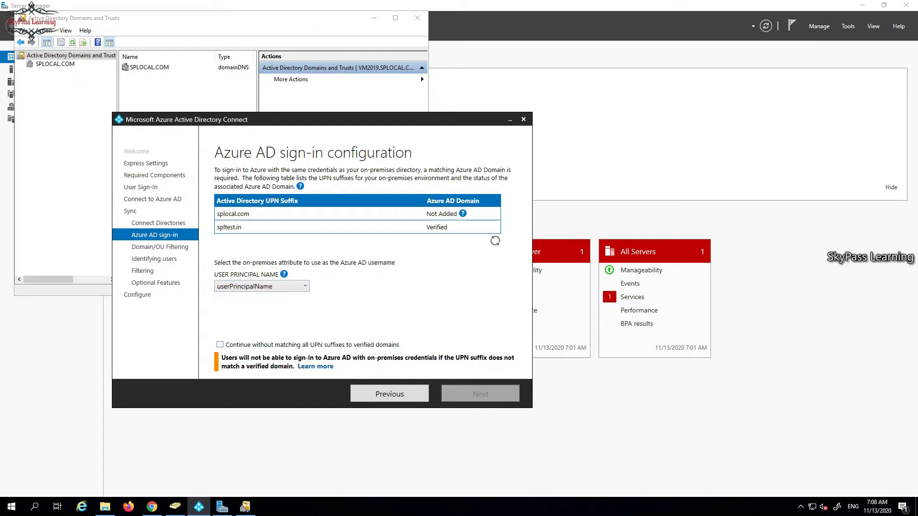
mouse_move(463, 213)
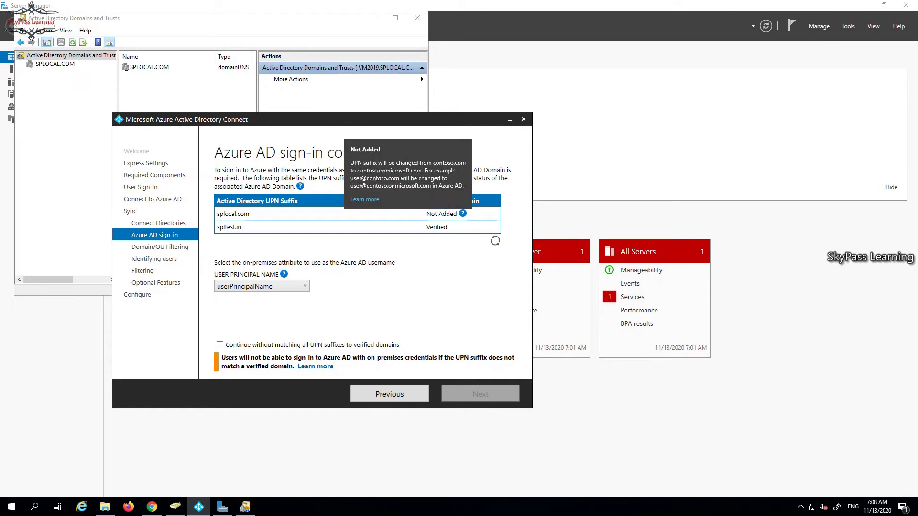
Re-verify the Azure AD credentials, keep forest SPLOCAL.COM, and continue to sign-in configuration.
click(390, 394)
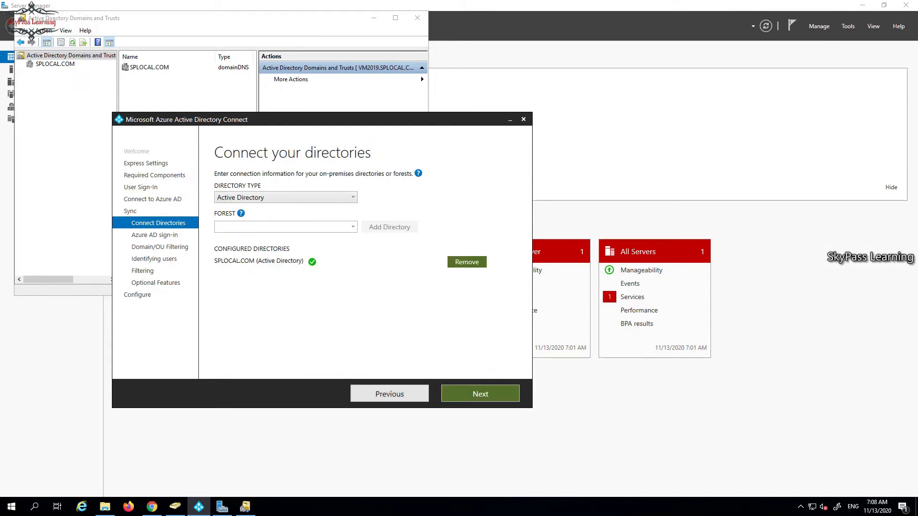
click(389, 394)
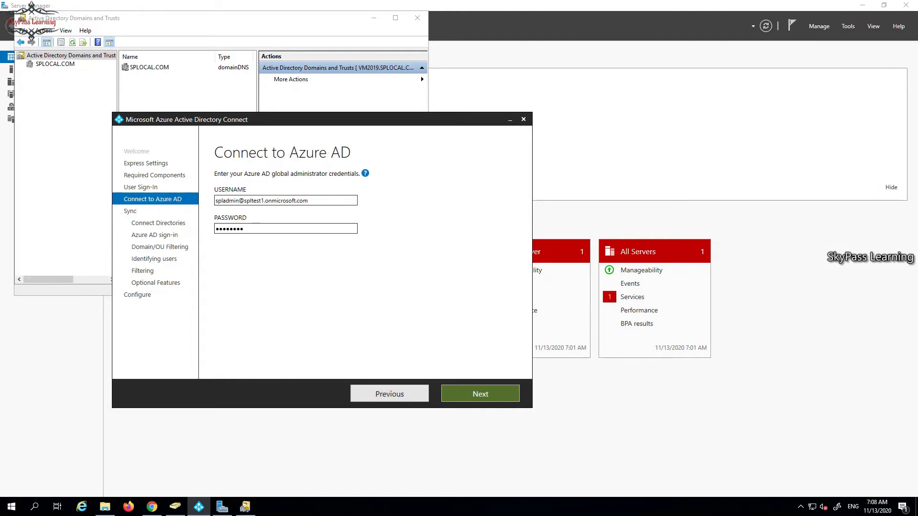
click(481, 394)
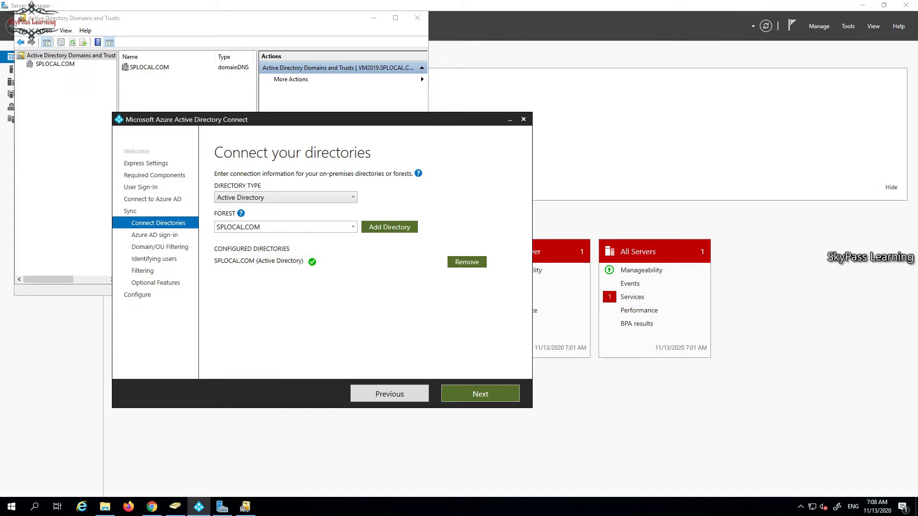
click(353, 227)
click(238, 239)
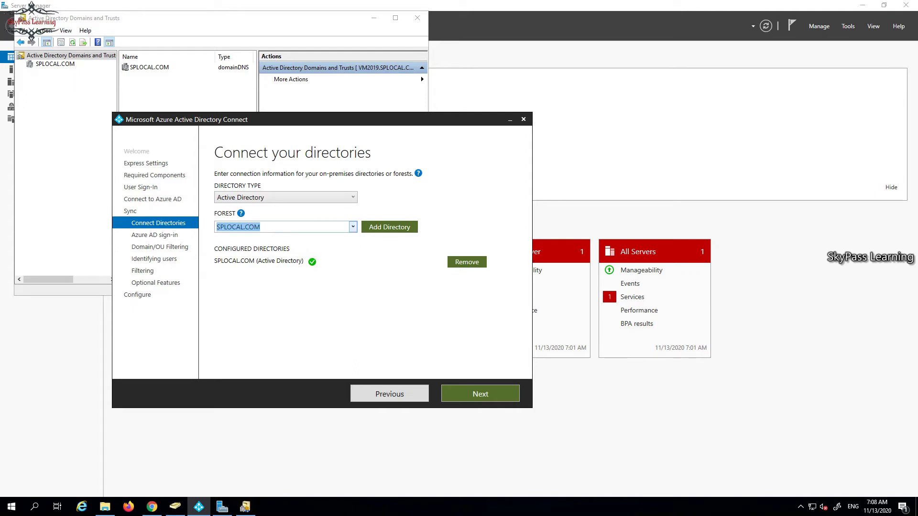
mouse_move(312, 262)
click(480, 394)
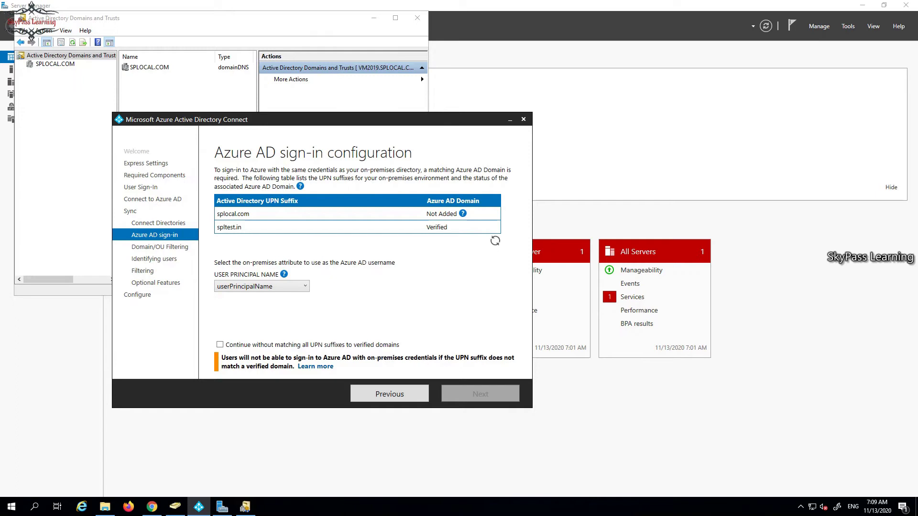
Tick 'Continue without matching all UPN suffixes', keep userPrincipalName as username, and proceed.
click(220, 344)
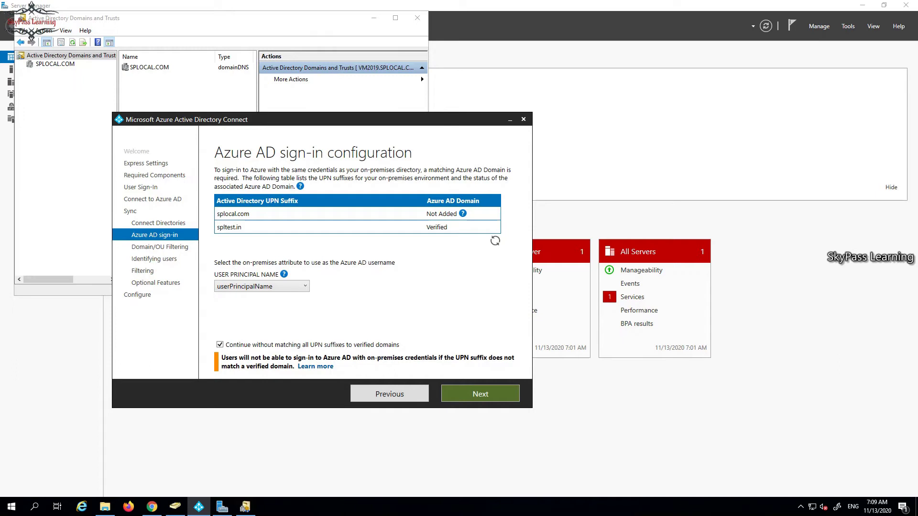
click(480, 394)
click(305, 285)
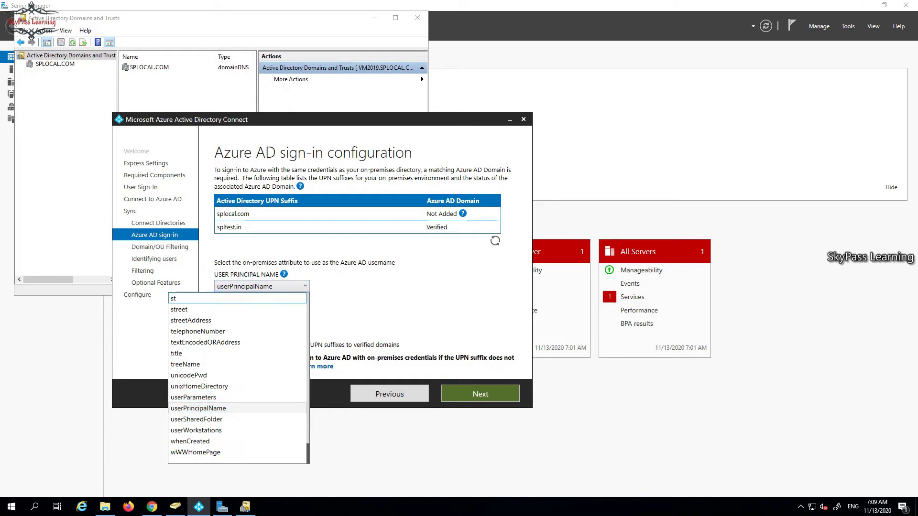
key(Return)
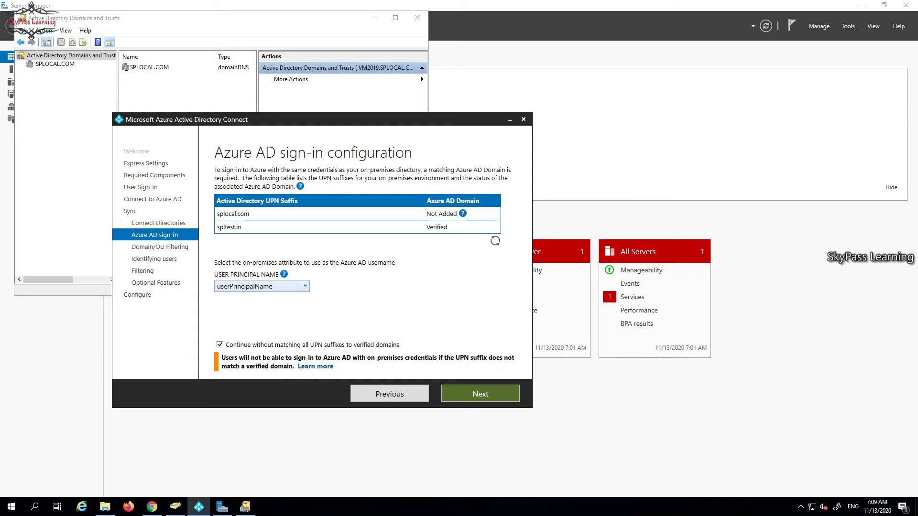
key(alt+Down)
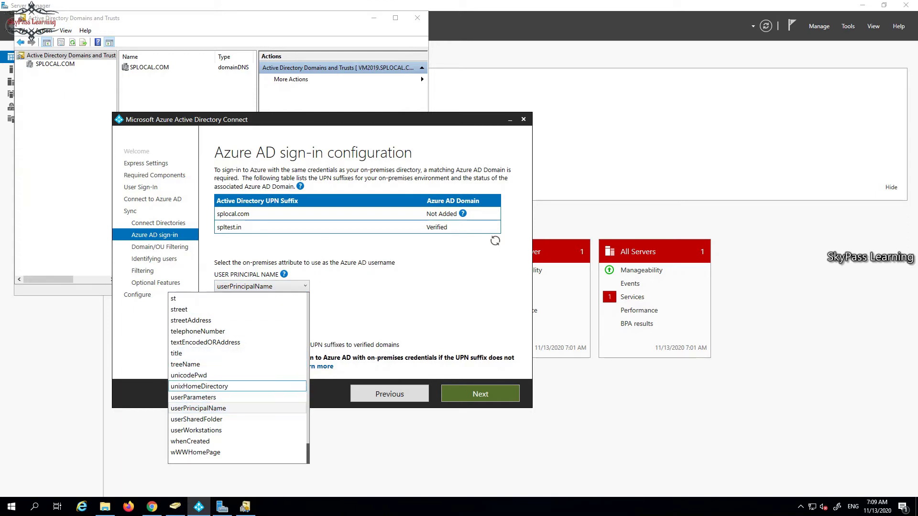
key(Escape)
key(Return)
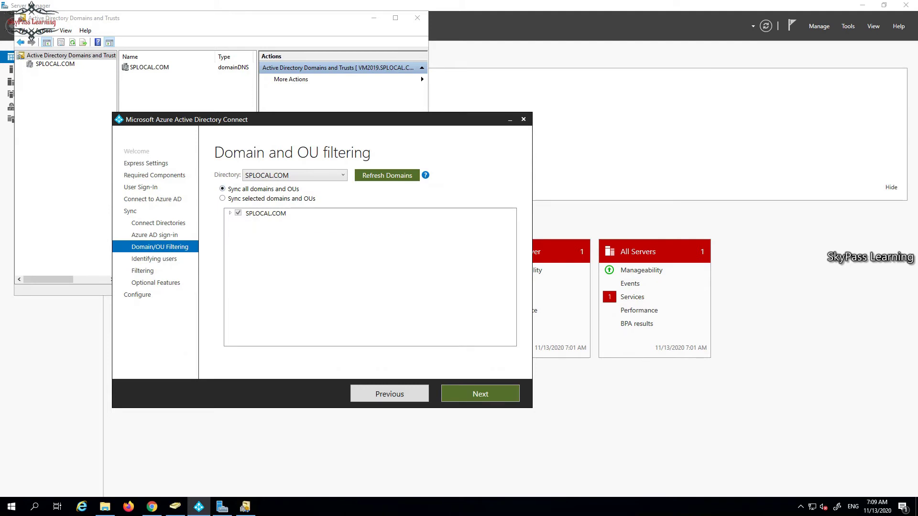
Sync only the CloudO365 OU under PROD in SPLOCAL.COM, including its child OUs, and continue.
key(Down)
key(alt+Down)
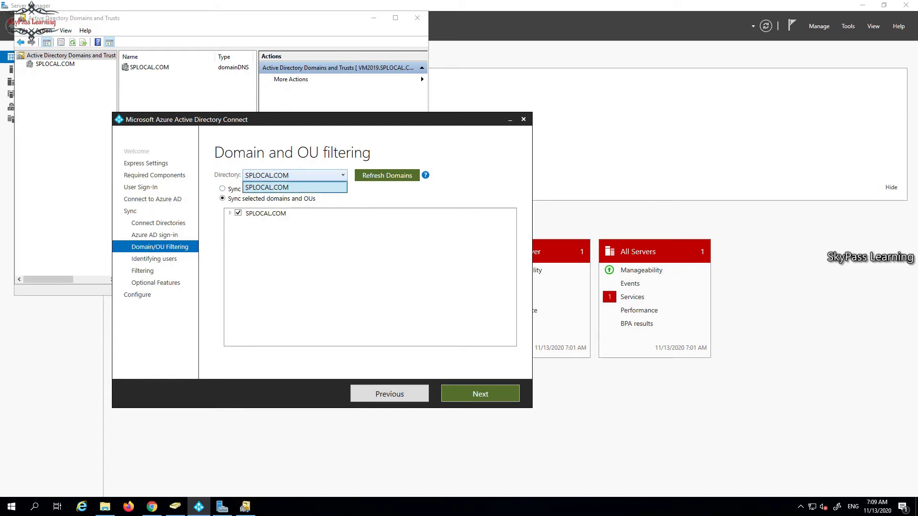
key(Return)
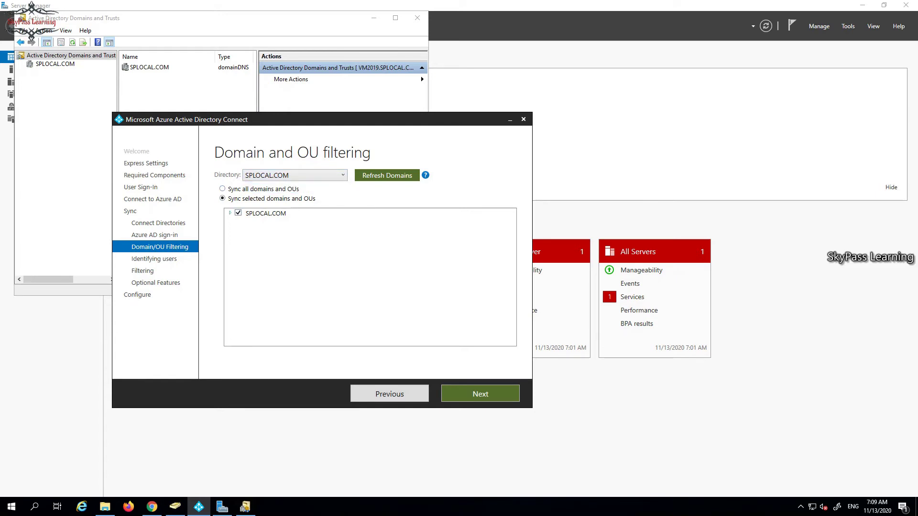
key(Right)
key(space)
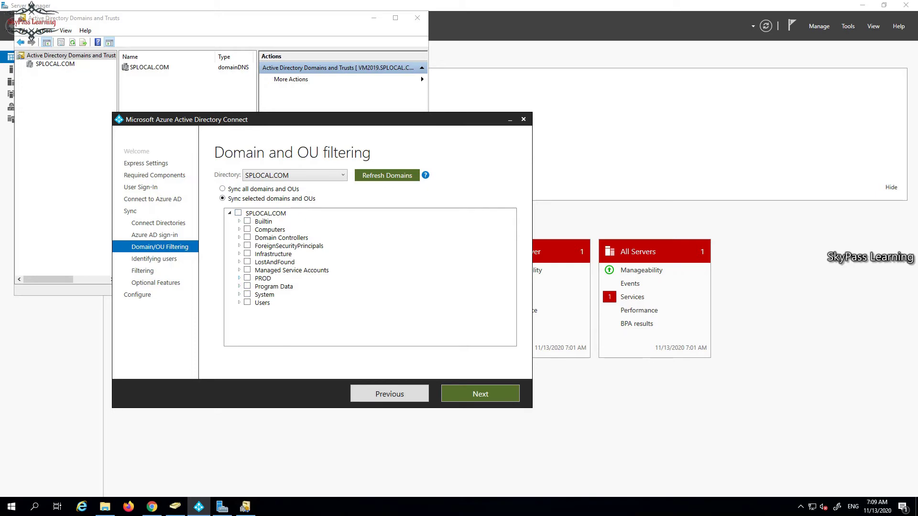
key(Right)
key(space)
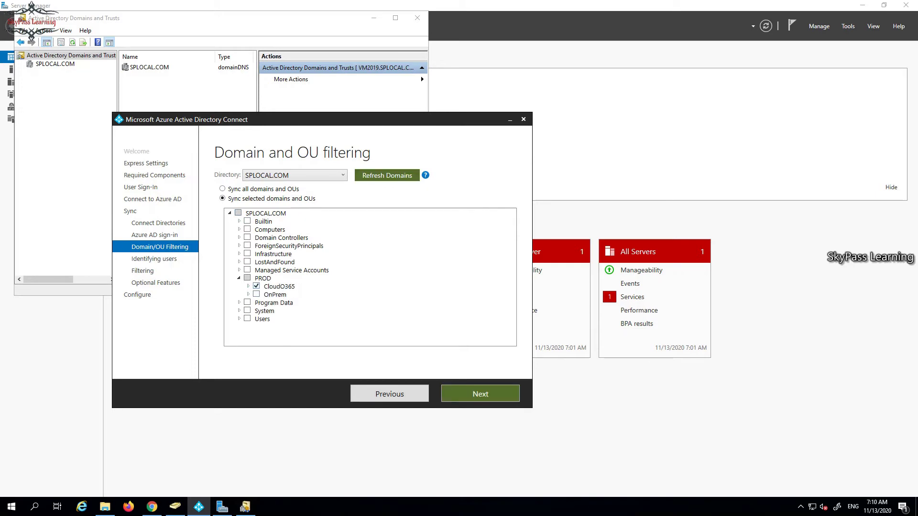
key(Right)
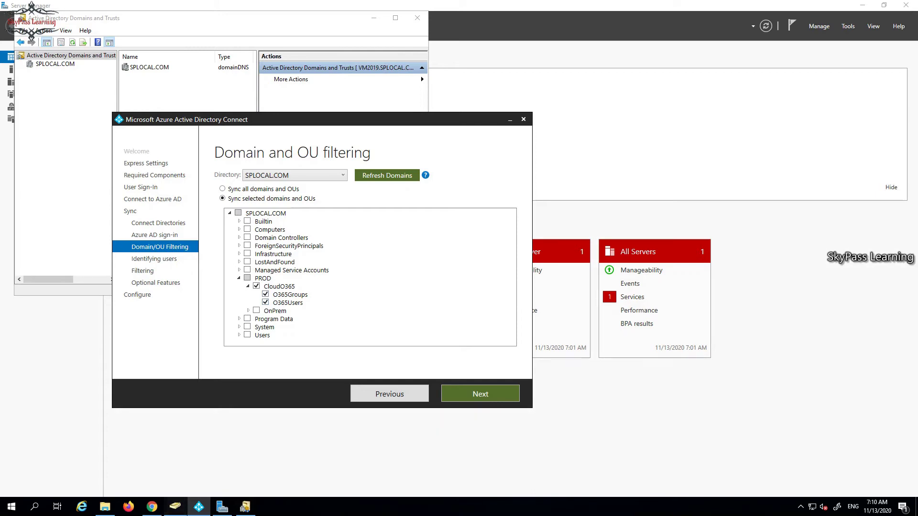
key(alt+Tab)
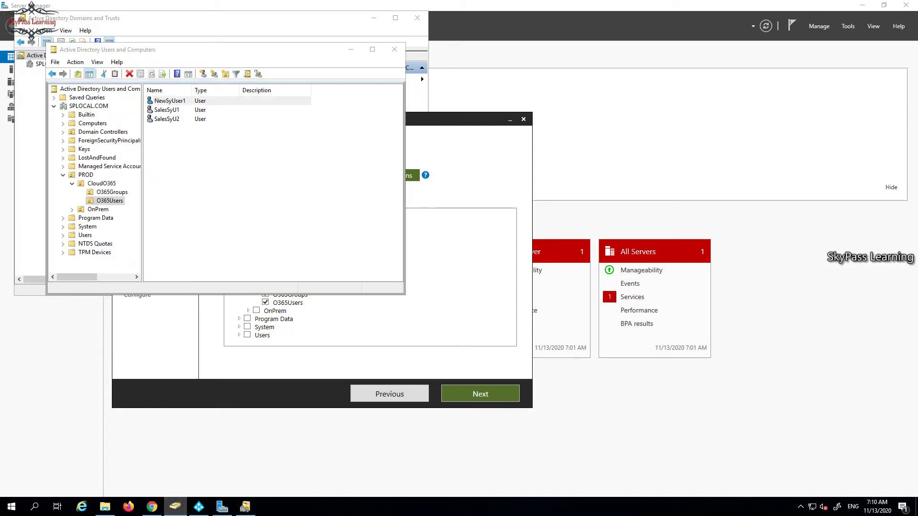
key(super+Down)
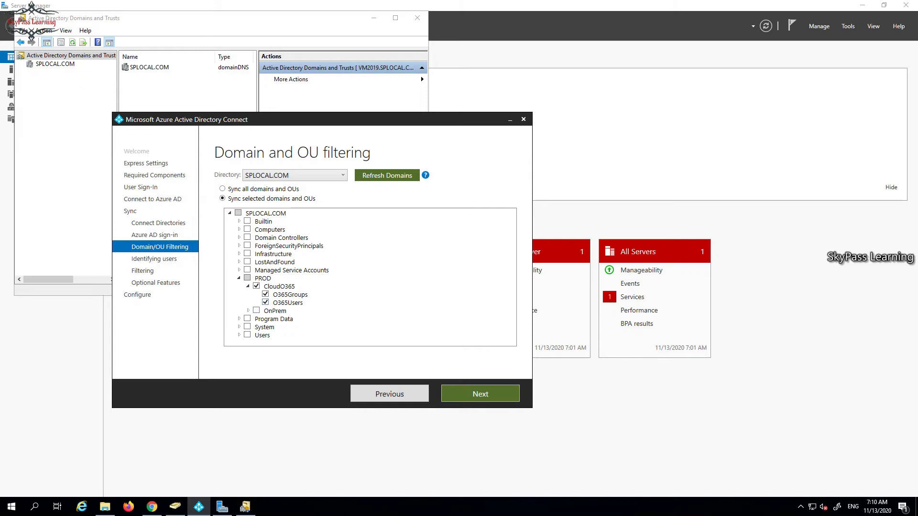
click(480, 393)
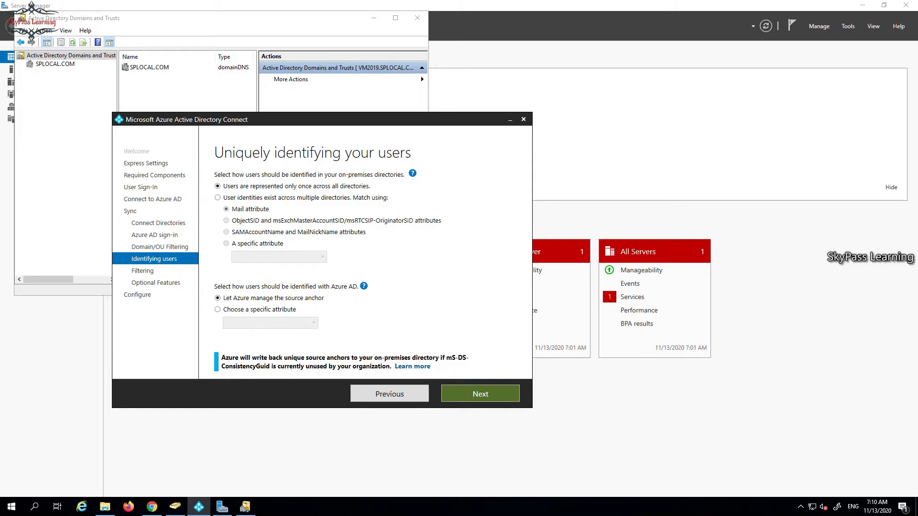
Keep 'Synchronize all users and devices' and the default optional features, reaching Ready to configure.
click(480, 393)
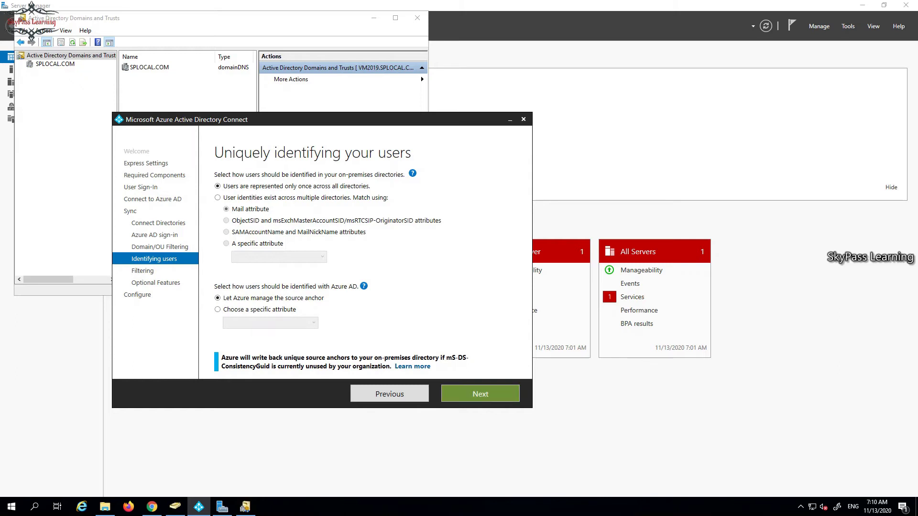
click(480, 393)
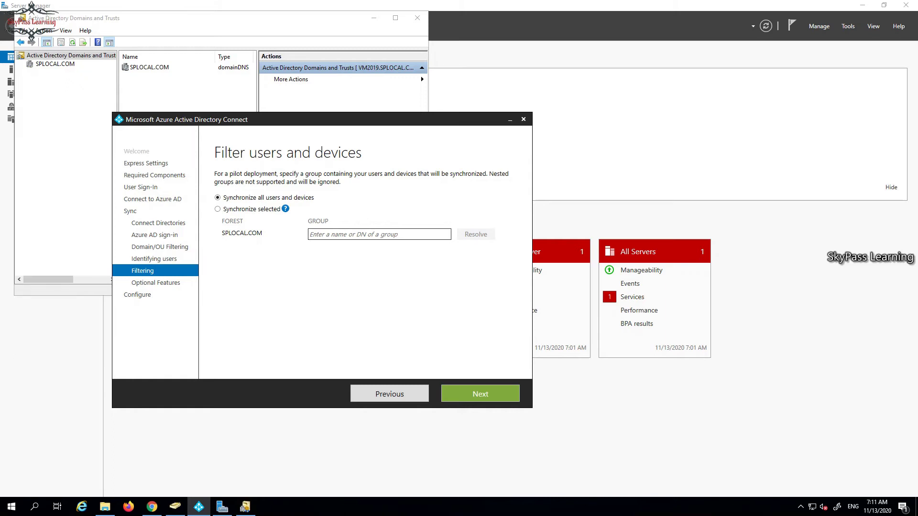
key(Return)
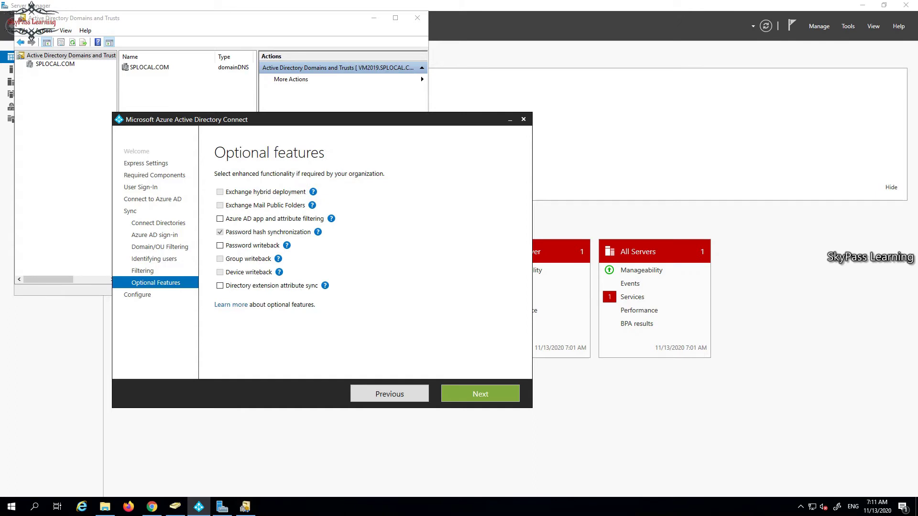
mouse_move(286, 246)
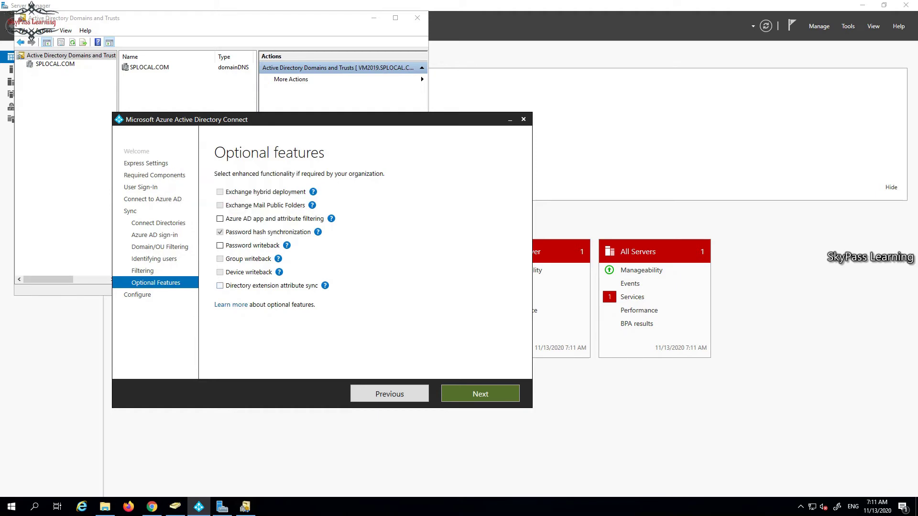
mouse_move(324, 285)
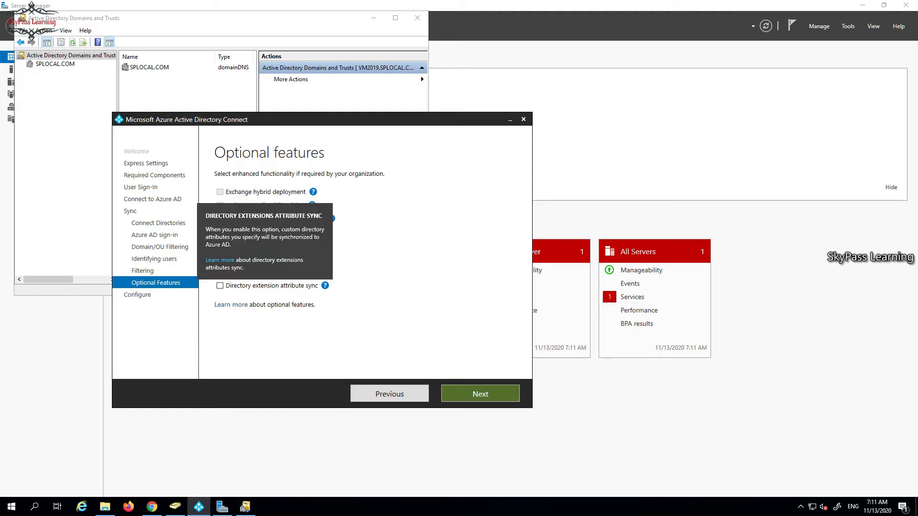
key(Return)
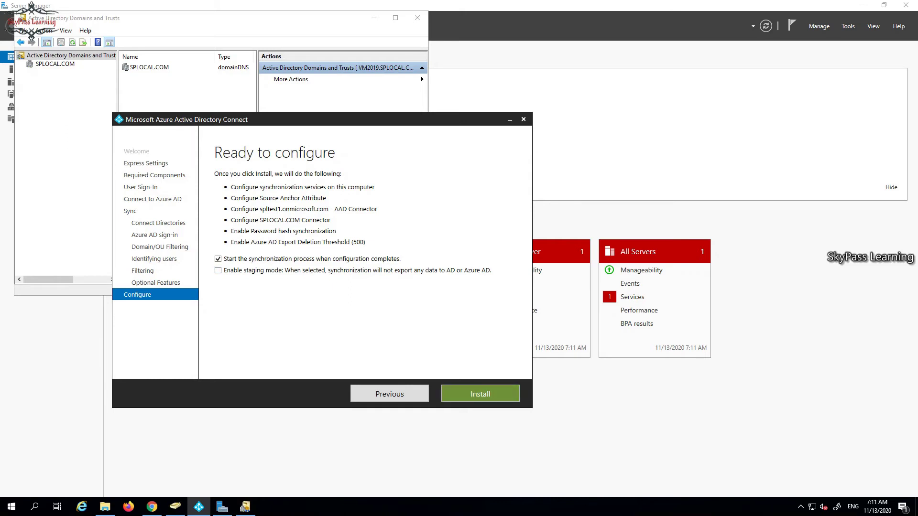
Start the Azure AD Connect configuration and switch to the Azure AD admin center in Chrome.
key(Return)
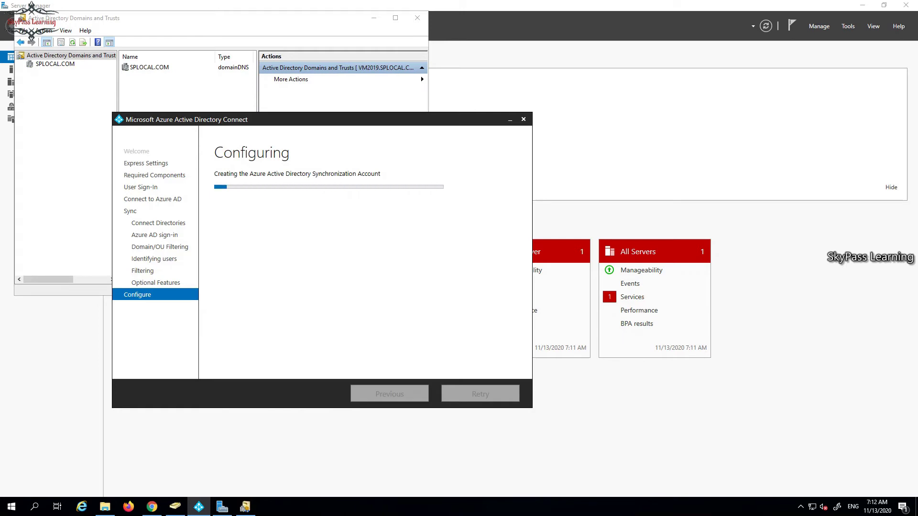
click(152, 507)
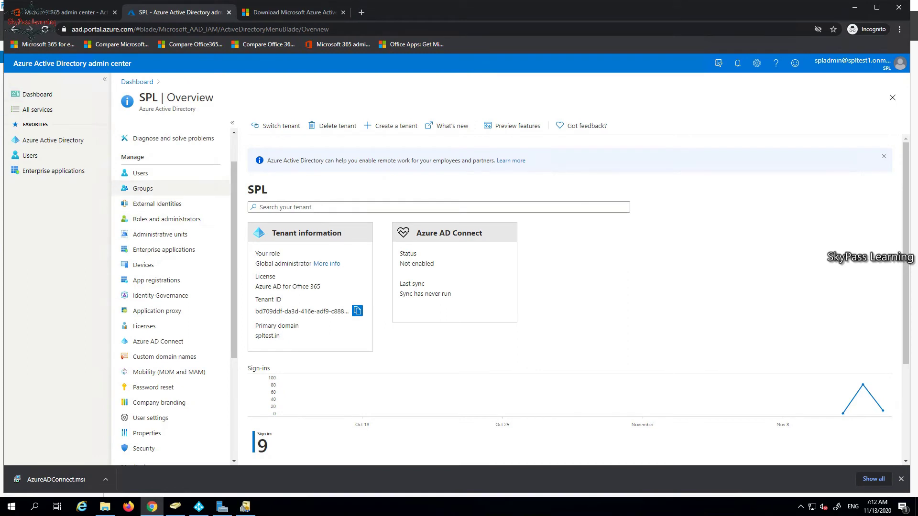
Open the Azure AD users list, then minimize Chrome to watch the wizard finish configuring.
click(140, 173)
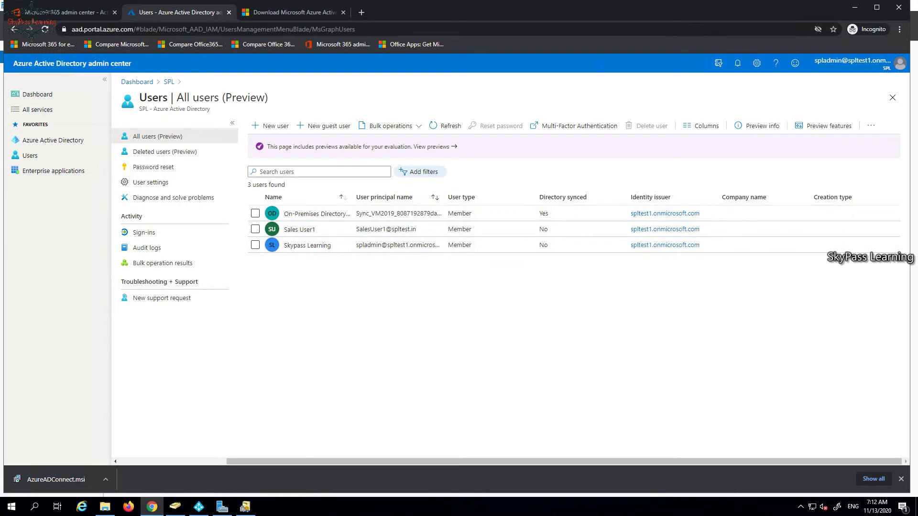
mouse_move(152, 506)
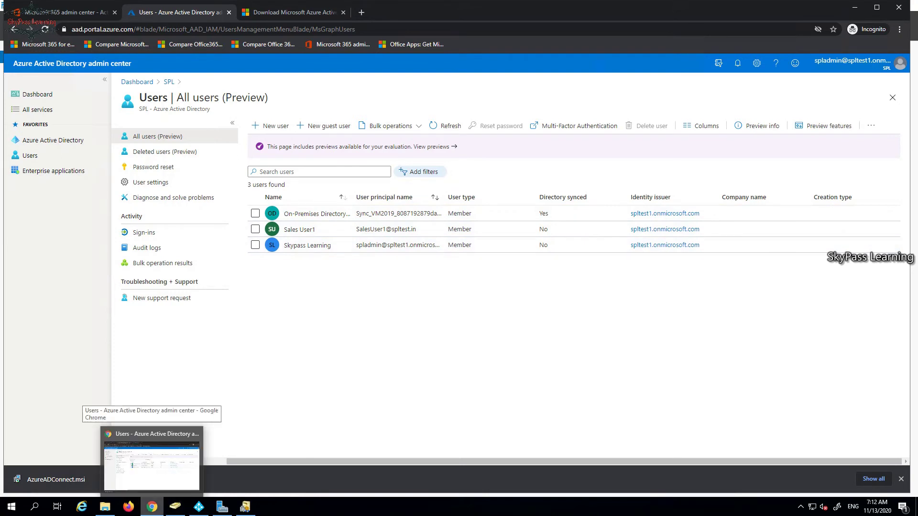
click(152, 507)
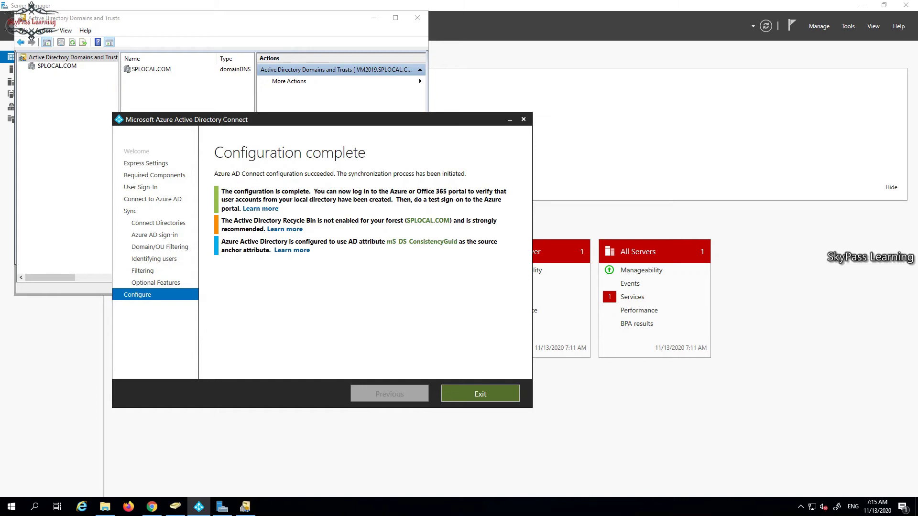
Exit the finished wizard, minimize Domains and Trusts and File Explorer, and return to Chrome.
click(480, 393)
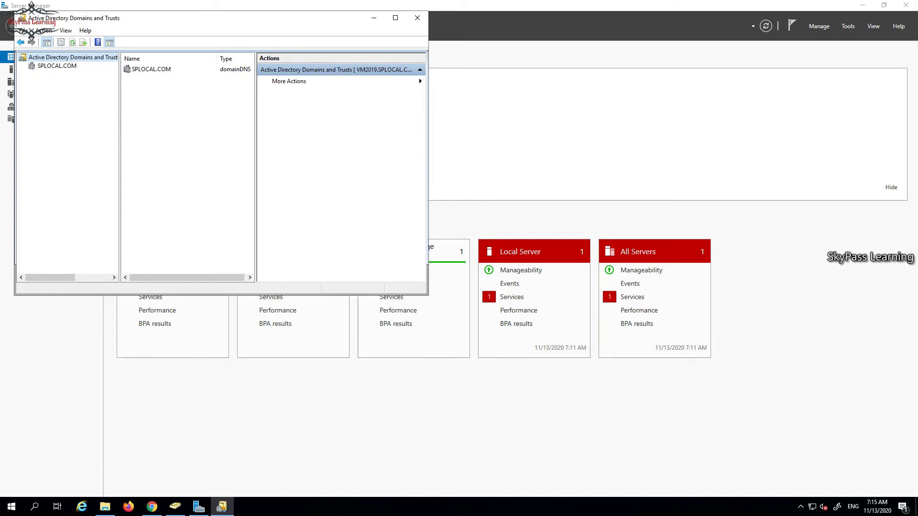
click(374, 18)
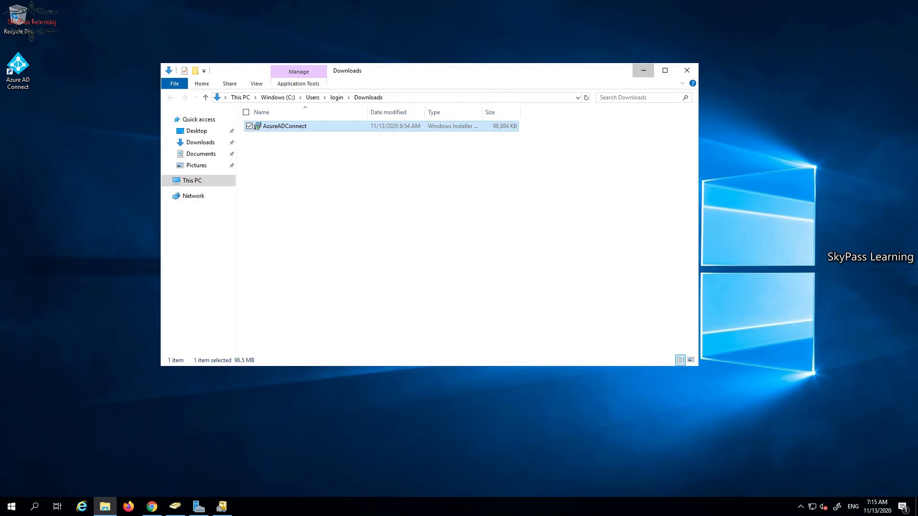
click(643, 70)
click(151, 506)
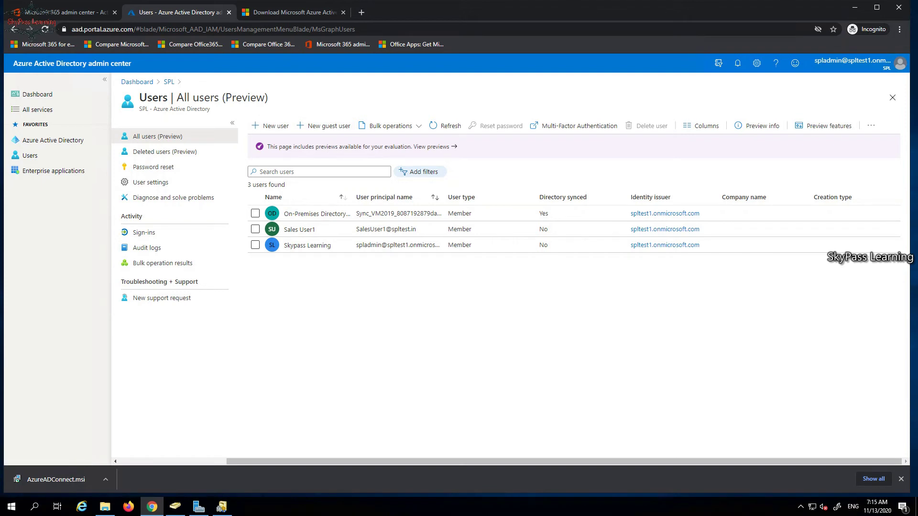
click(445, 126)
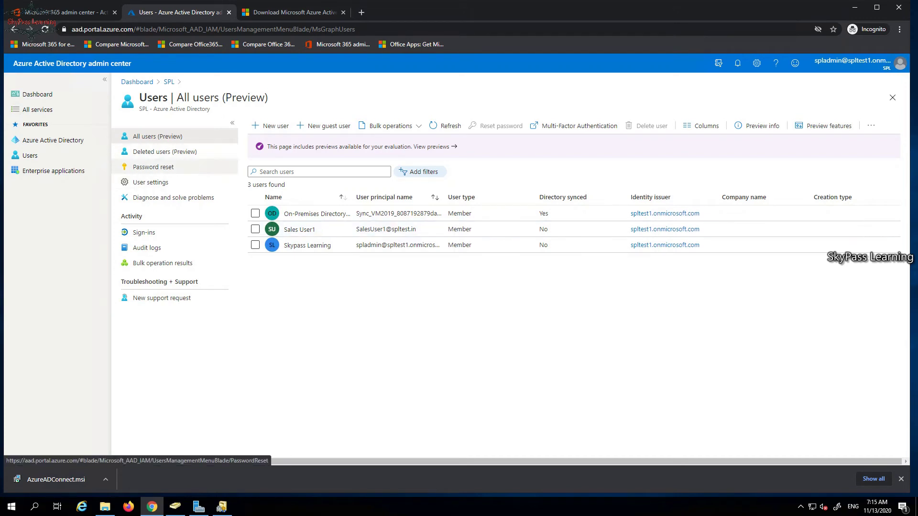
click(151, 182)
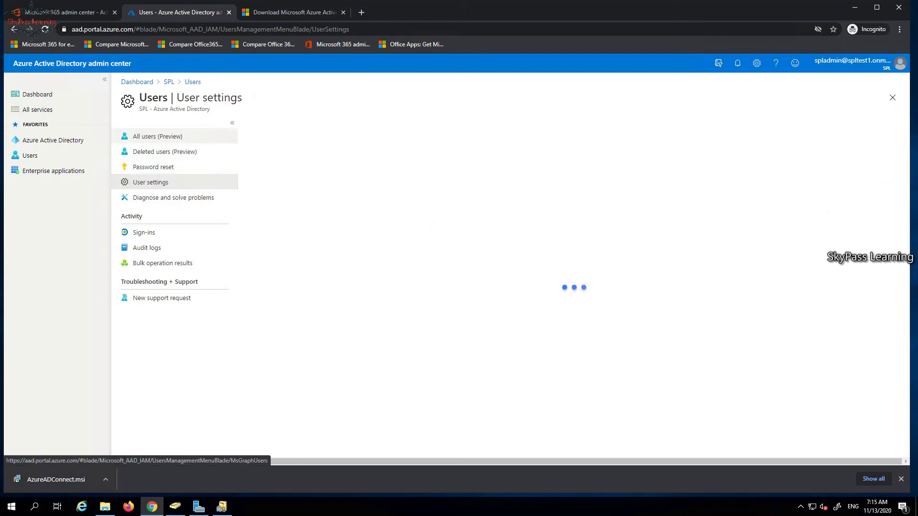
click(157, 136)
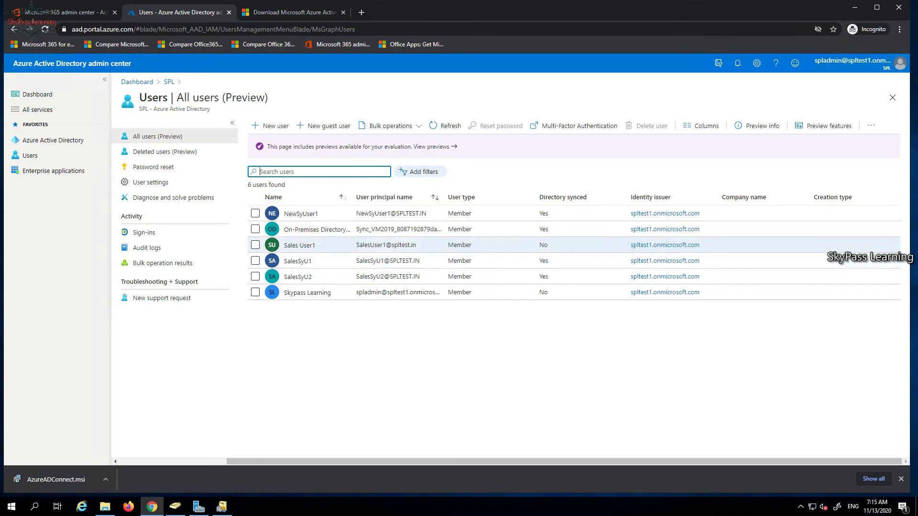
click(175, 506)
Go to the Microsoft 365 admin center's Active users page listing the six users.
key(alt+Tab)
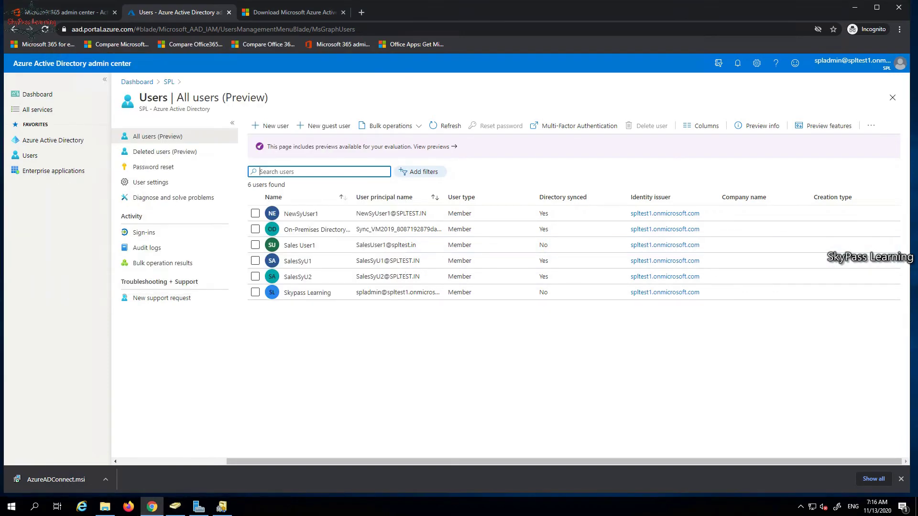
key(ctrl+shift+Tab)
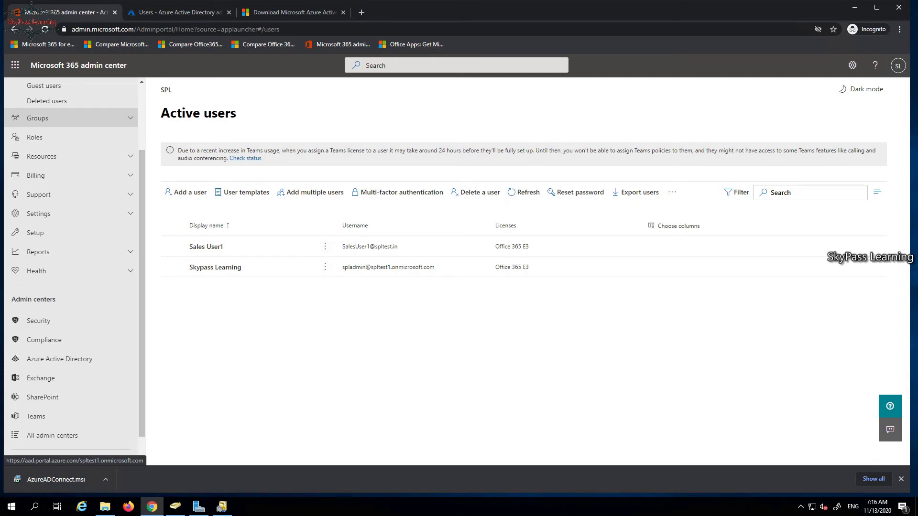
click(71, 118)
click(48, 136)
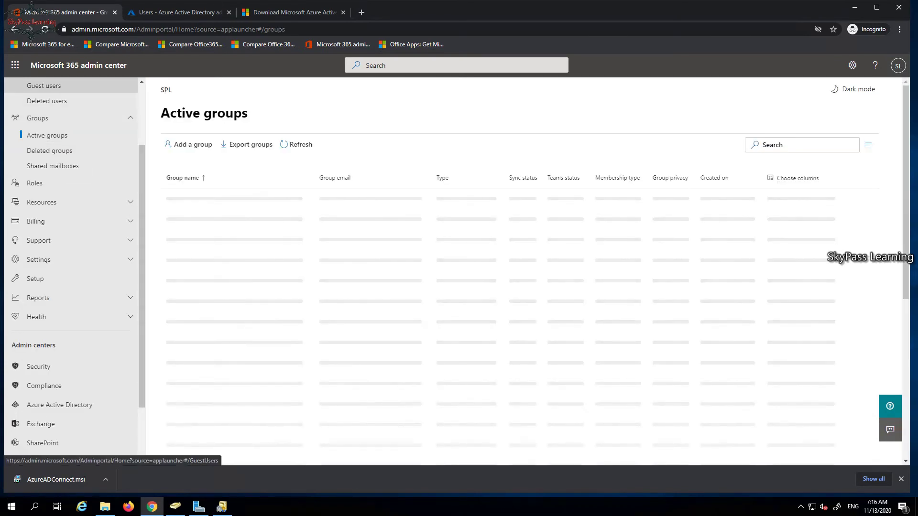
scroll(72, 110, up, 2)
click(44, 143)
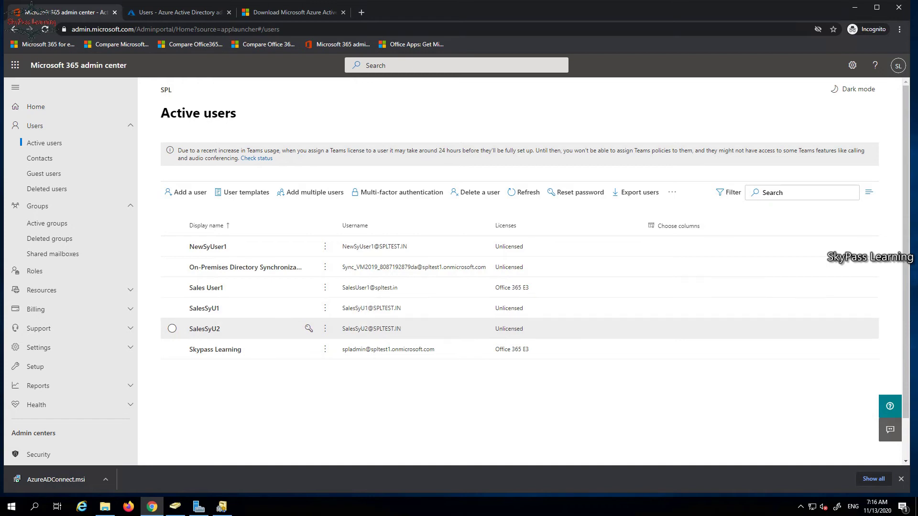
click(204, 308)
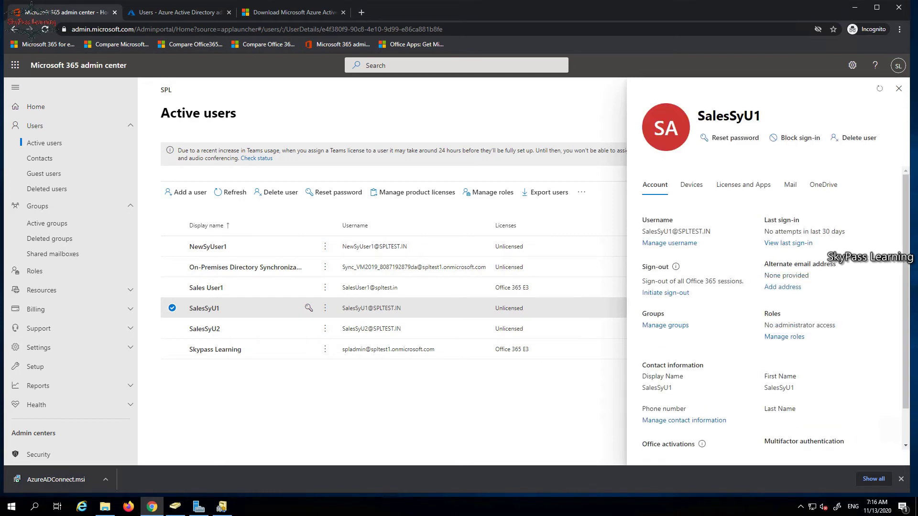
scroll(768, 311, down, 1)
scroll(767, 311, up, 1)
click(744, 185)
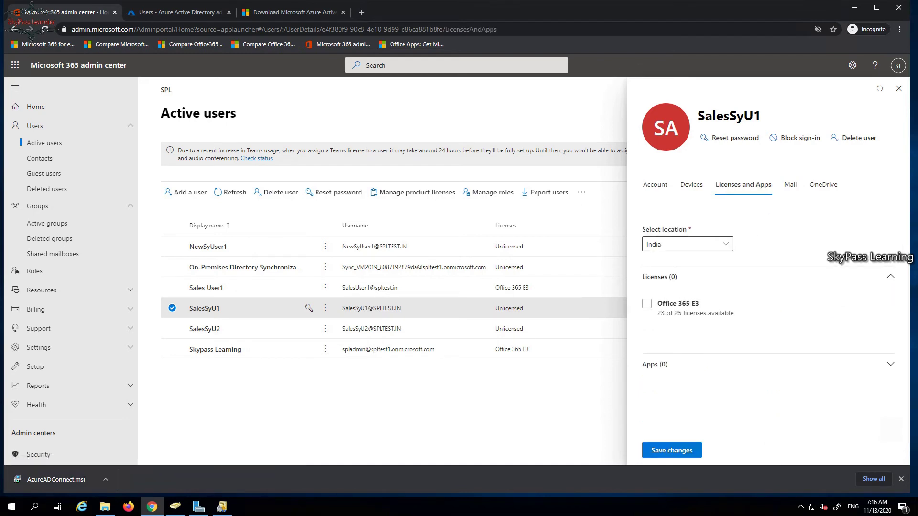
click(647, 304)
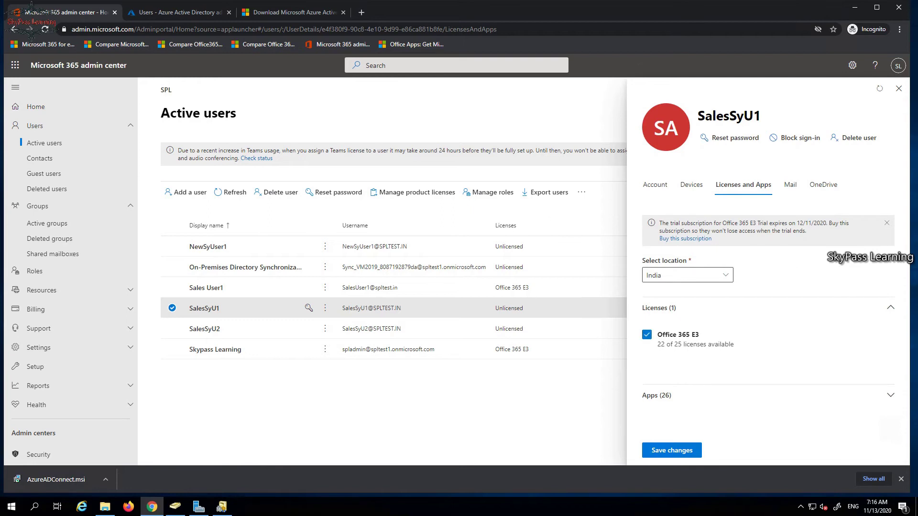
click(891, 395)
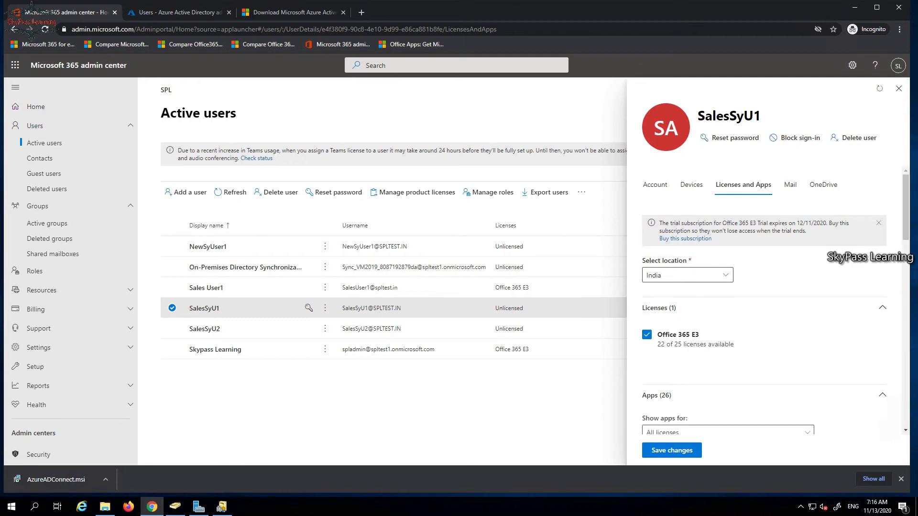
scroll(765, 311, down, 5)
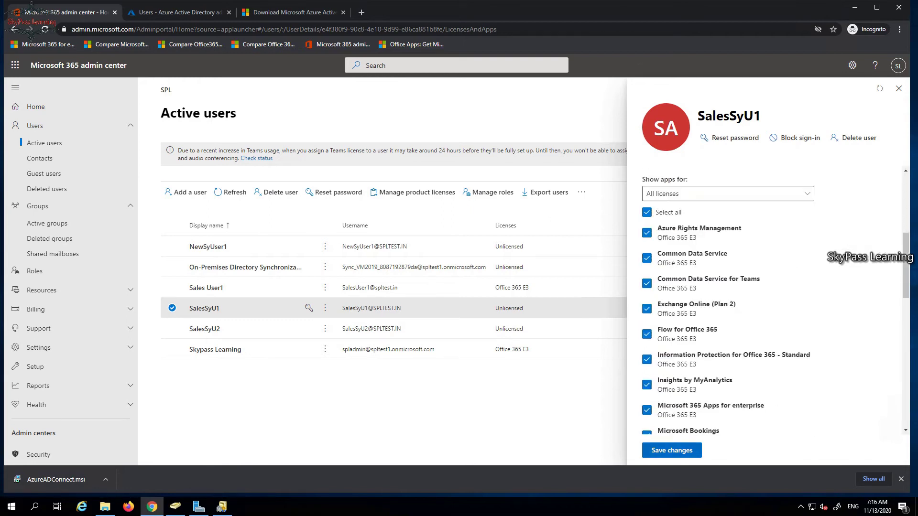
scroll(647, 330, up, 1)
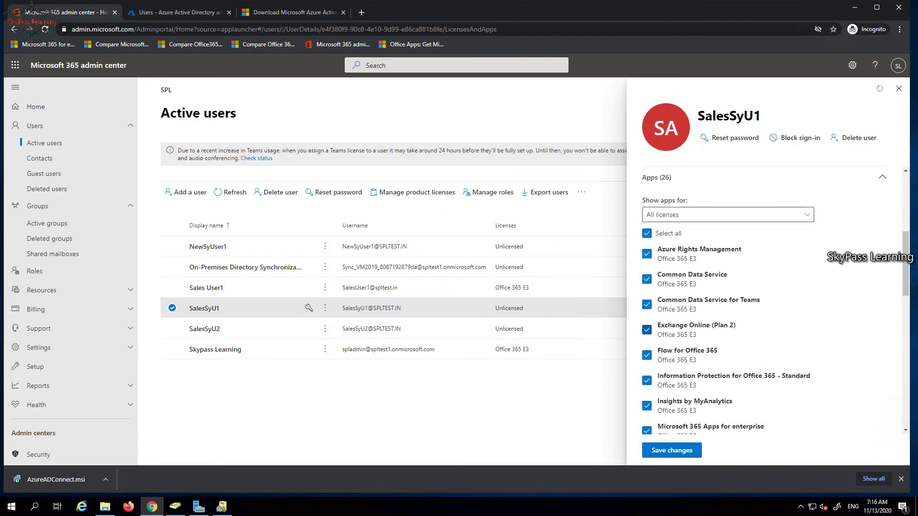
scroll(646, 330, down, 1)
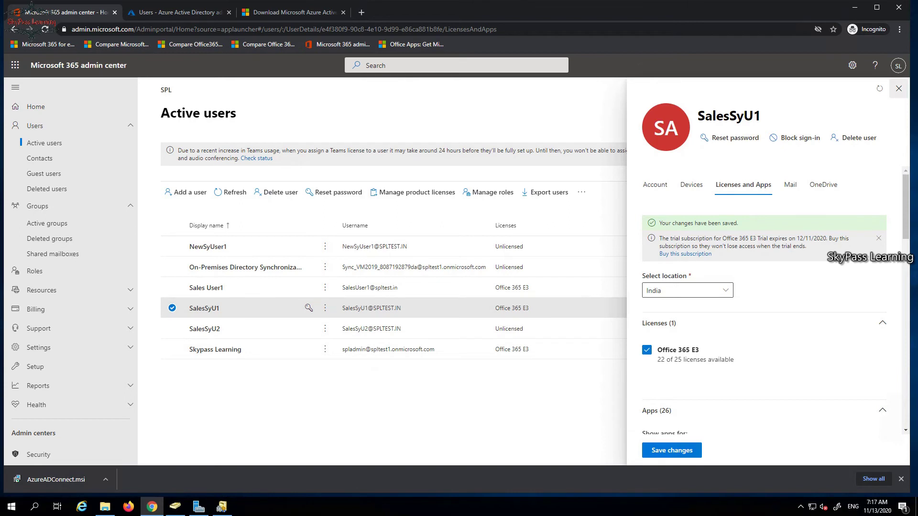
click(899, 88)
right_click(128, 506)
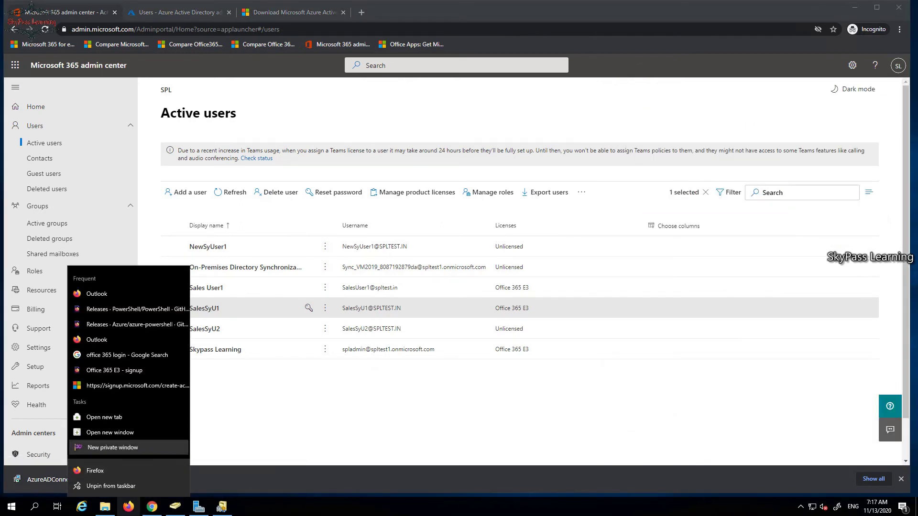
Open portal.office365.com in a new Firefox private window.
click(113, 448)
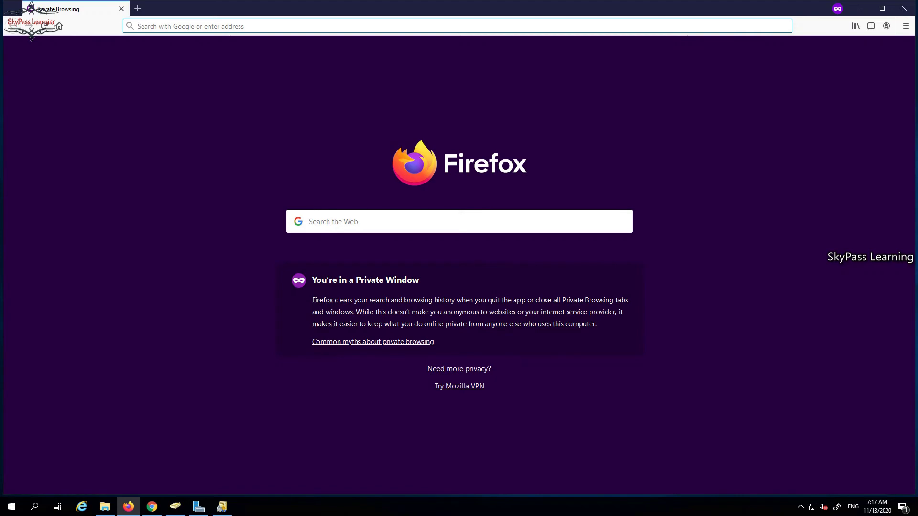
text(porta)
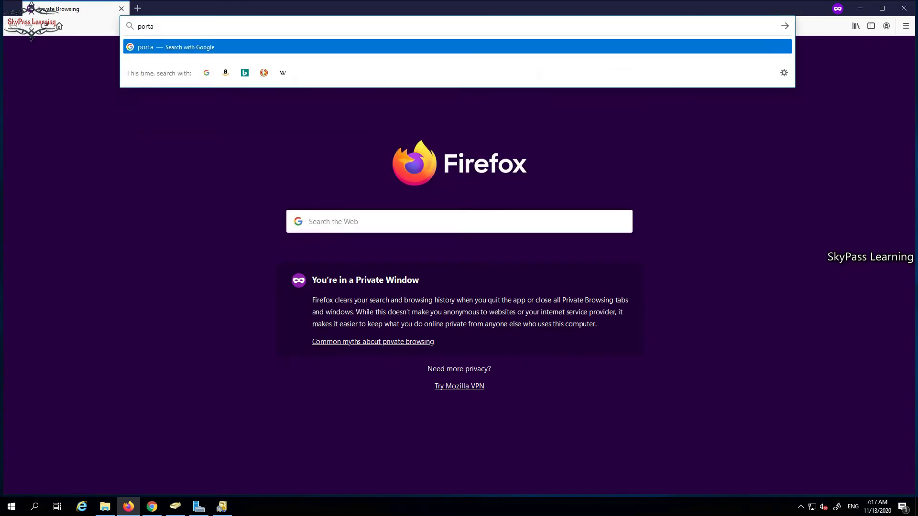
text(l.office)
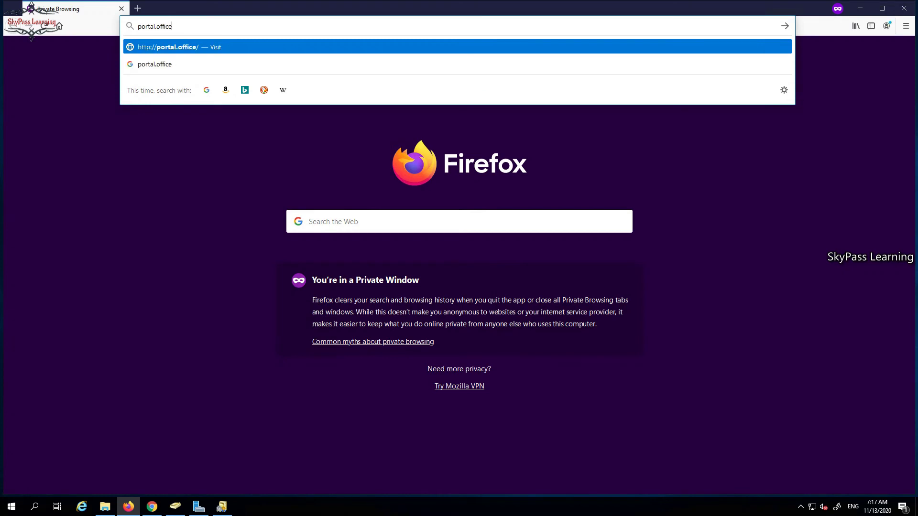
text(365.com)
key(Return)
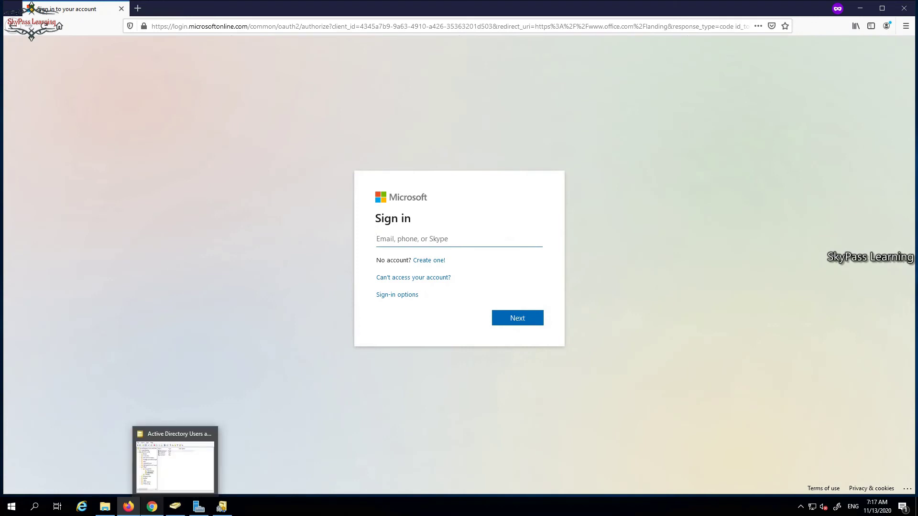
Switch between the admin center and Active Directory Users and Computers, ending on Active users.
click(151, 506)
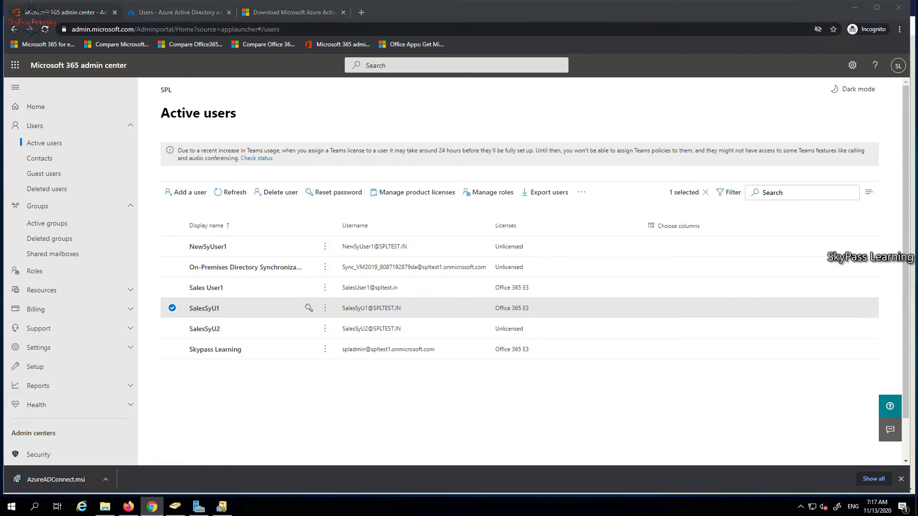
click(152, 507)
click(175, 506)
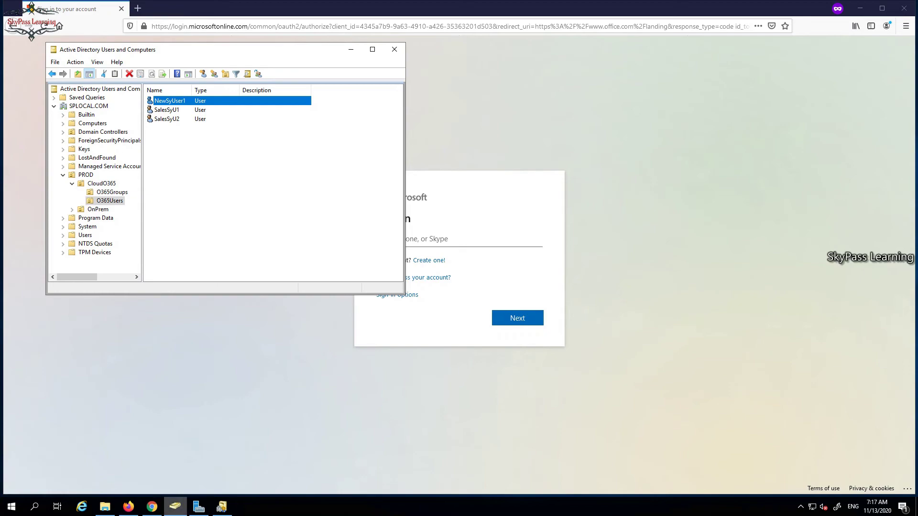
click(152, 506)
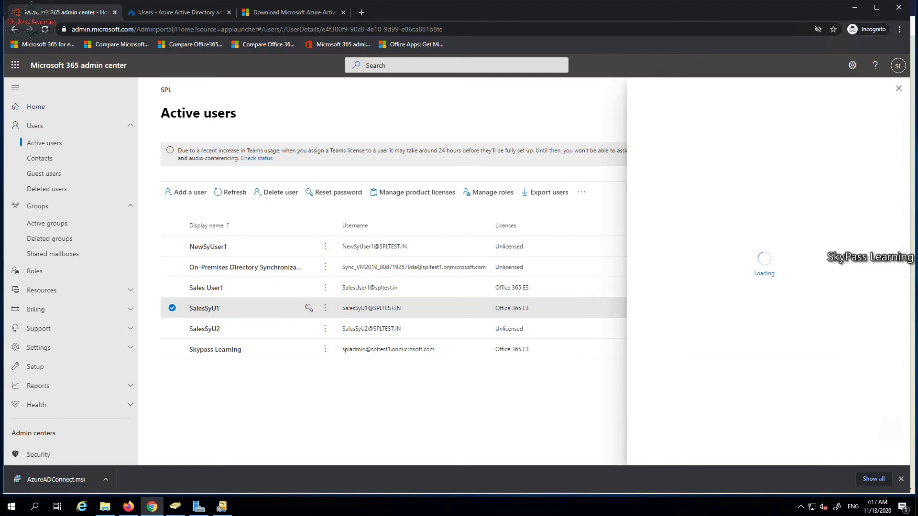
click(129, 506)
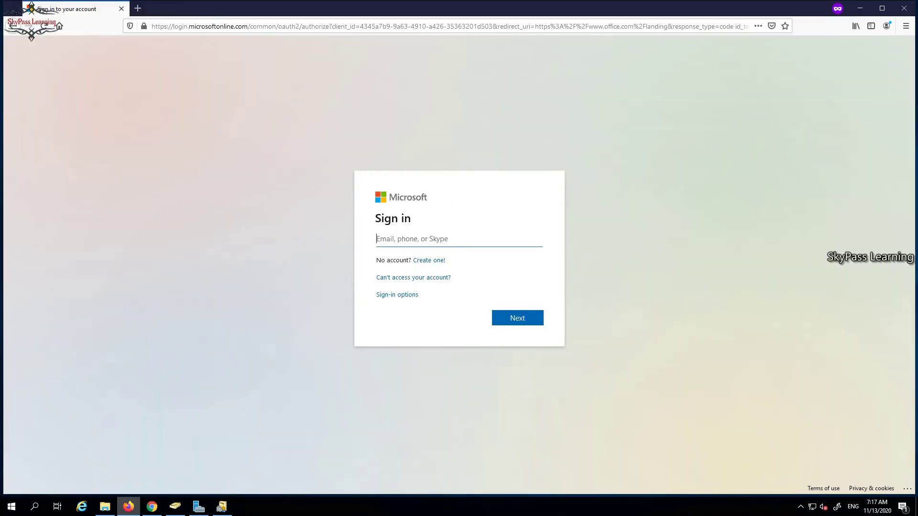
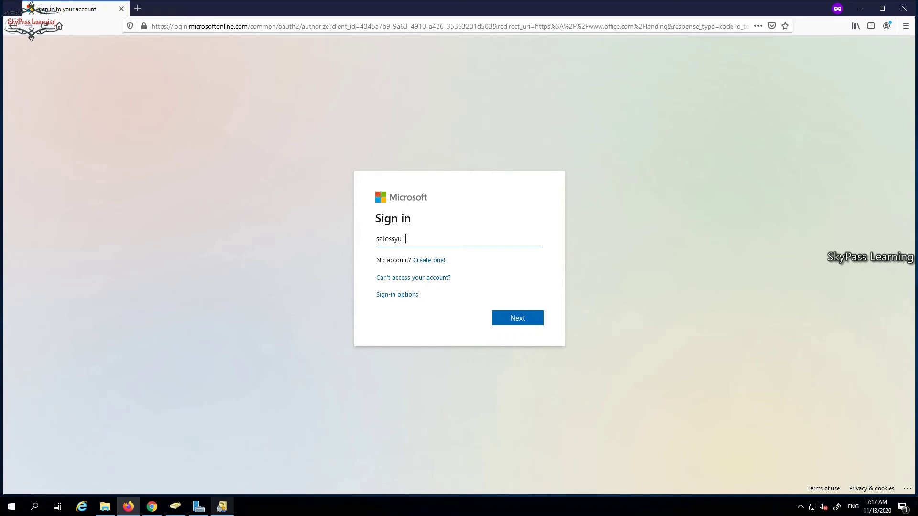
click(152, 506)
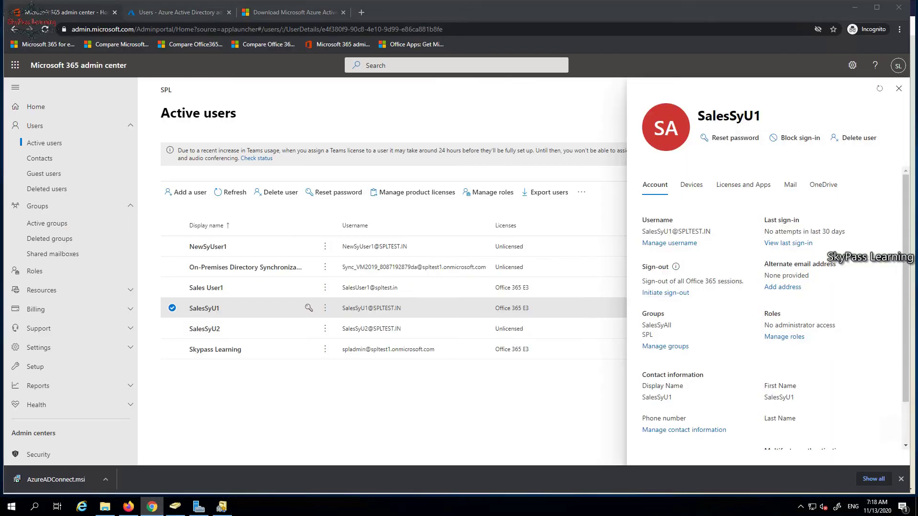
key(alt+Tab)
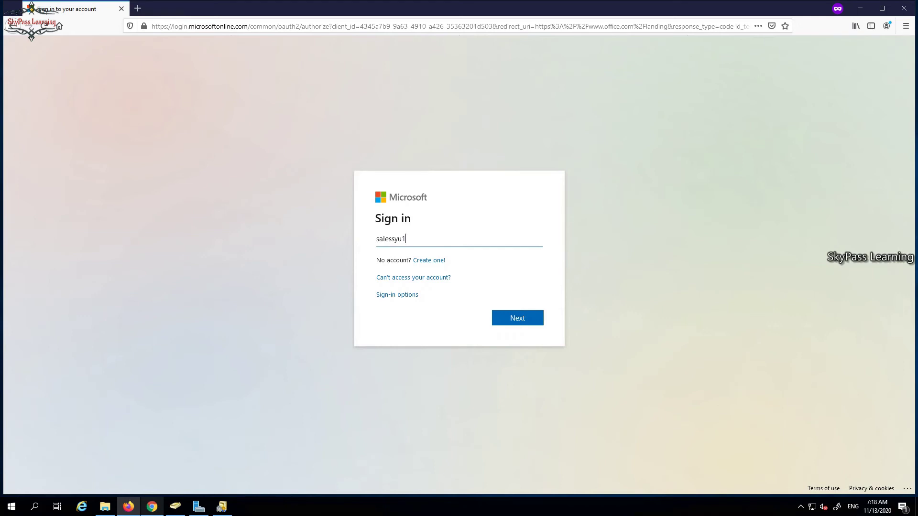
key(Return)
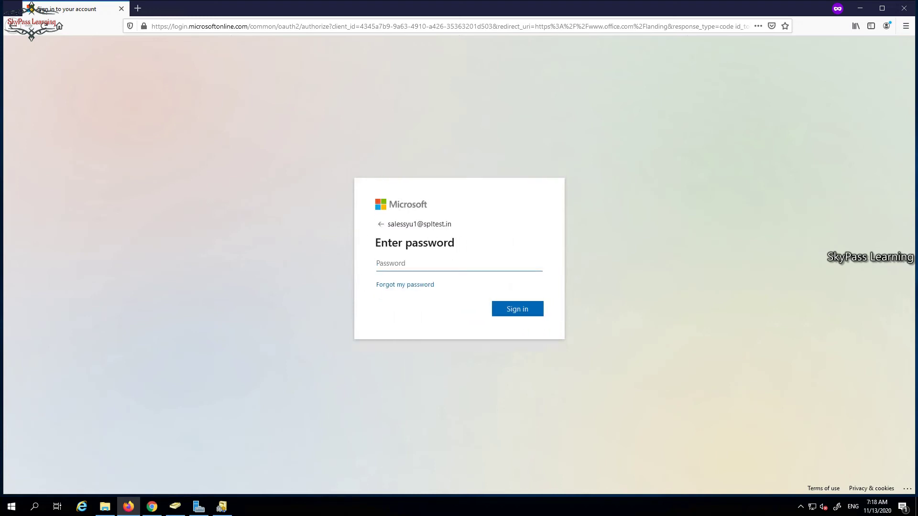
Enter the account password, retrying once, skip security setup and decline staying signed in.
text(••••••)
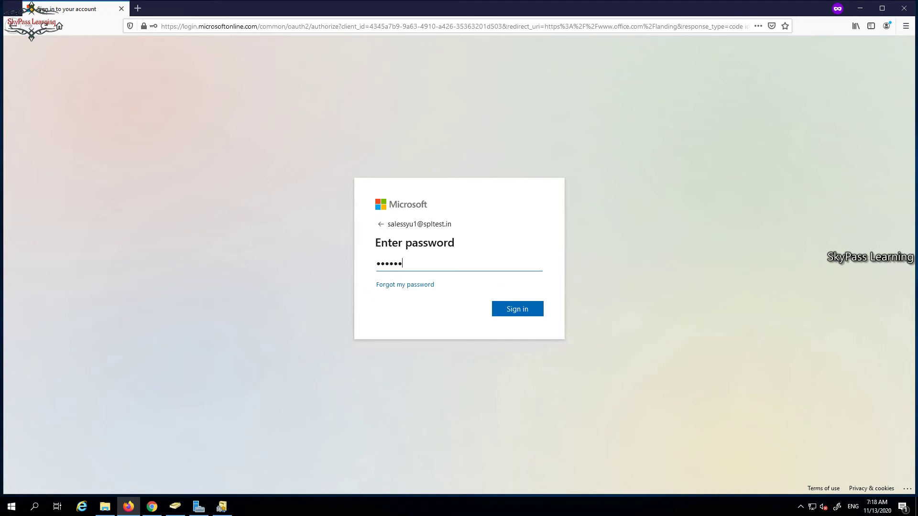
text(•)
key(Return)
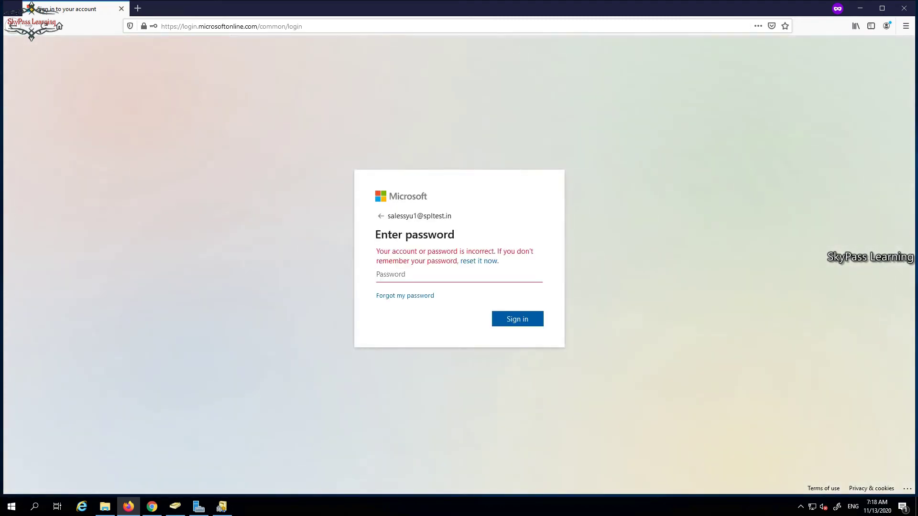
text(••••••••)
key(Return)
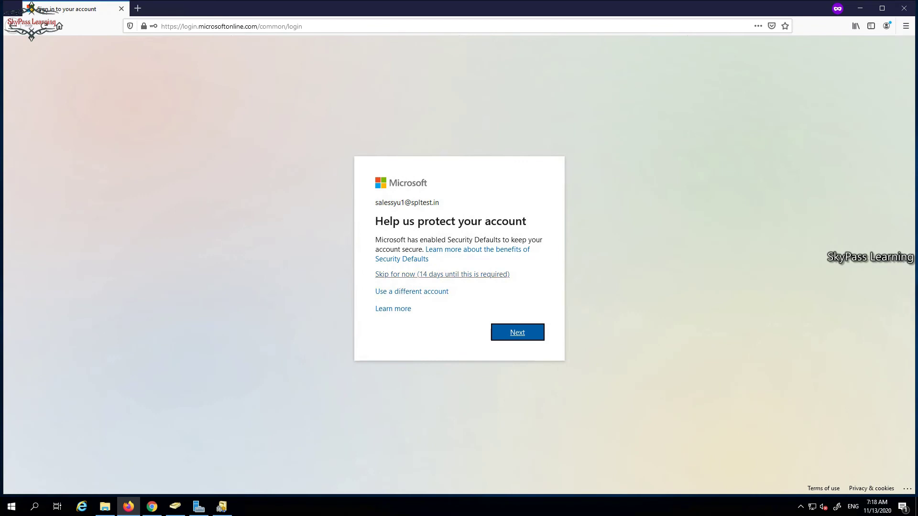
click(442, 275)
key(Return)
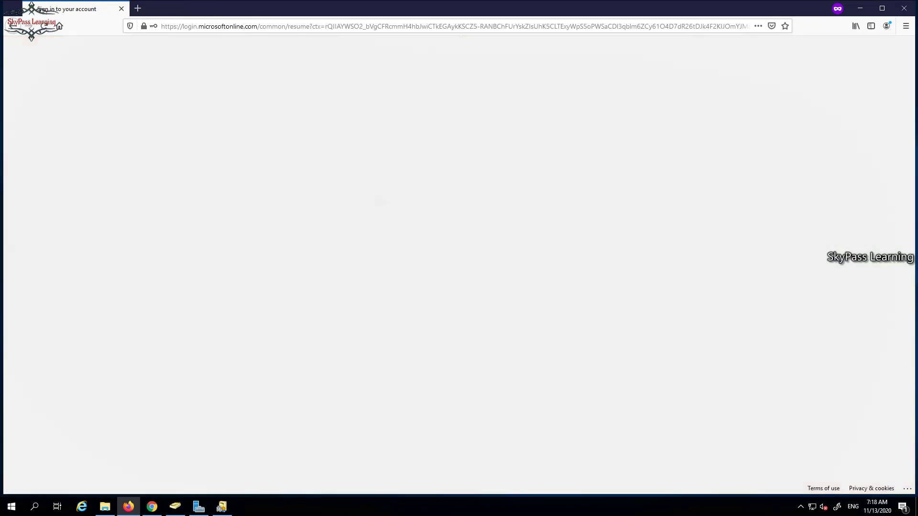
click(464, 313)
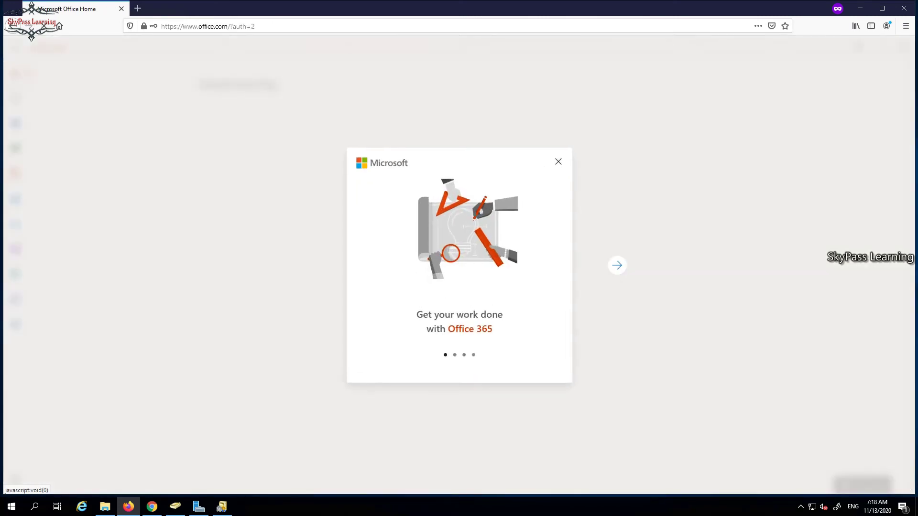
Dismiss the Office welcome tour, close the admin center's user panel, and open Outlook from Office Home.
click(559, 162)
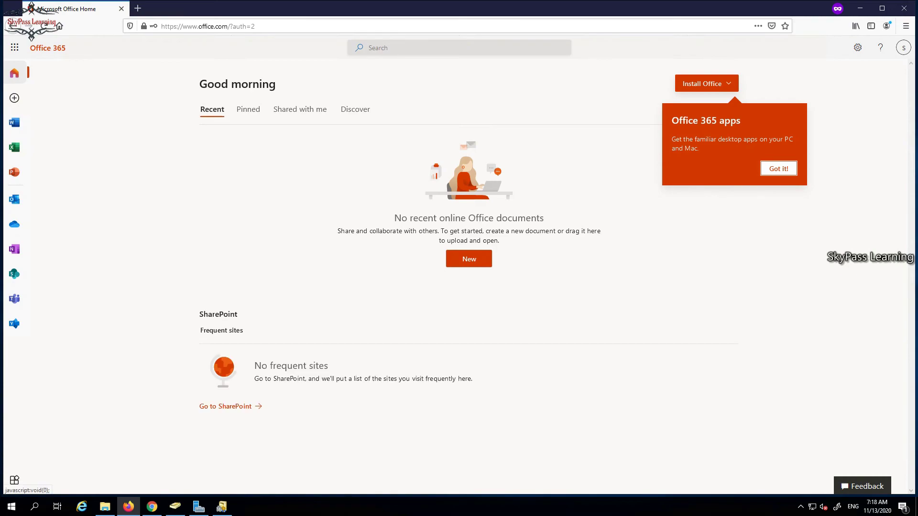
click(152, 507)
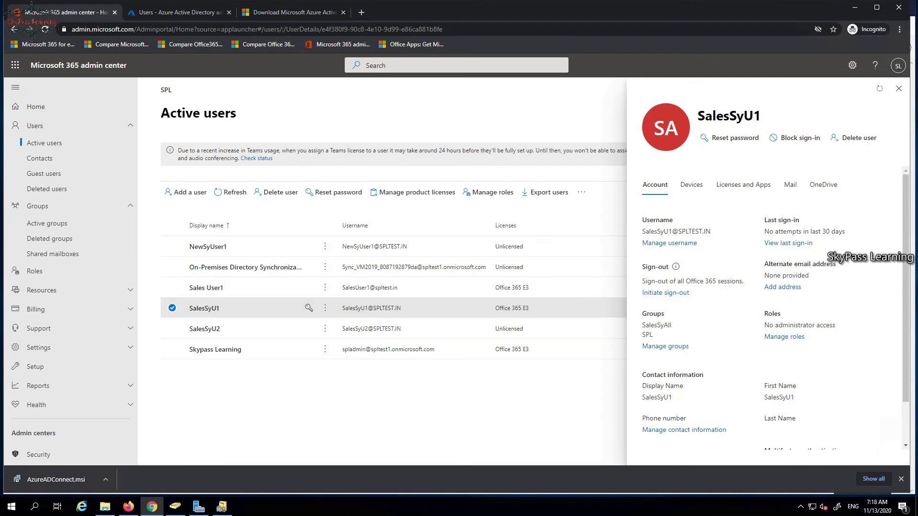
click(898, 88)
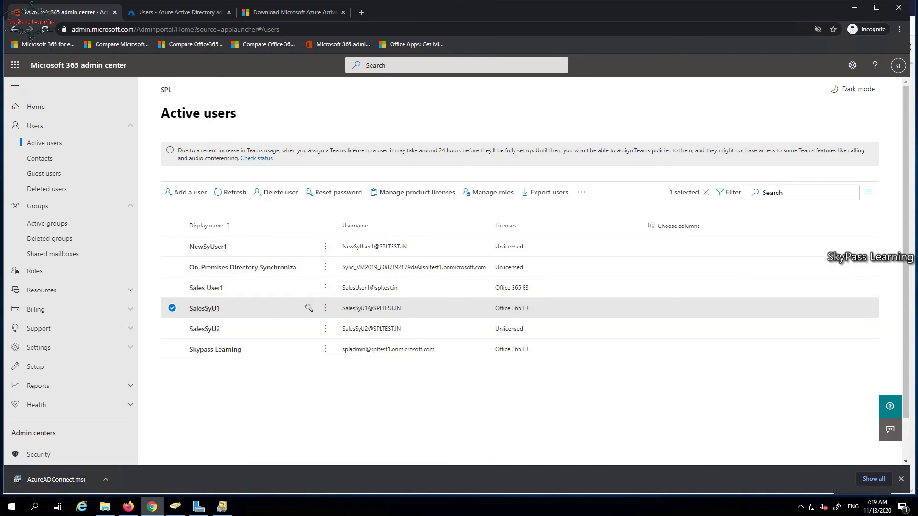
click(128, 506)
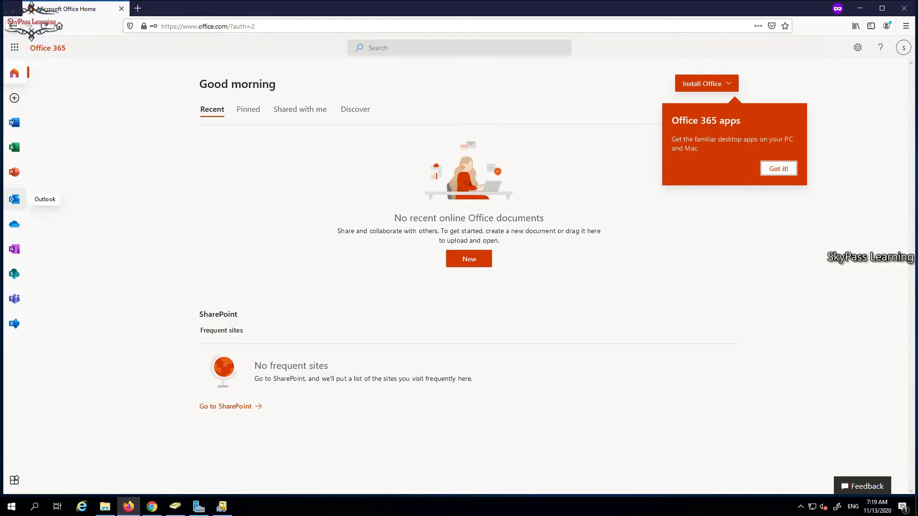
click(14, 199)
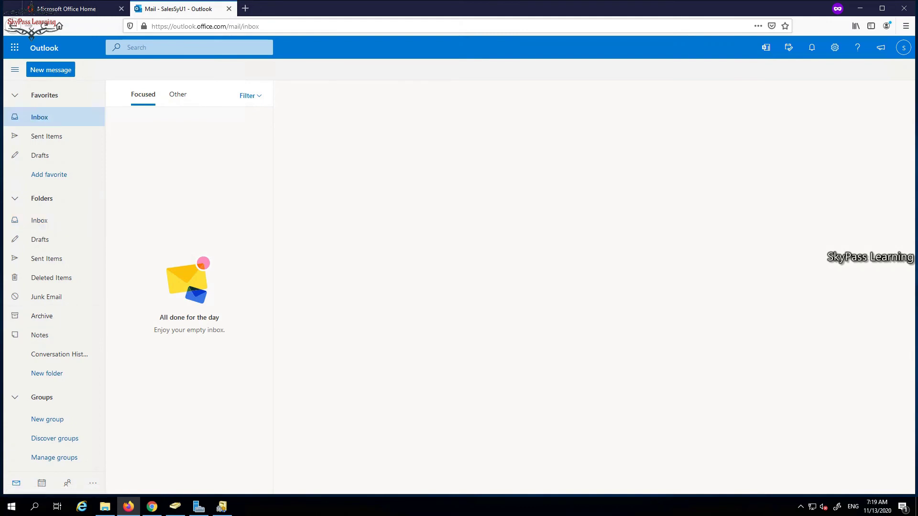
Open a new message draft, type 'sales' as the recipient, then delete the last character.
click(50, 70)
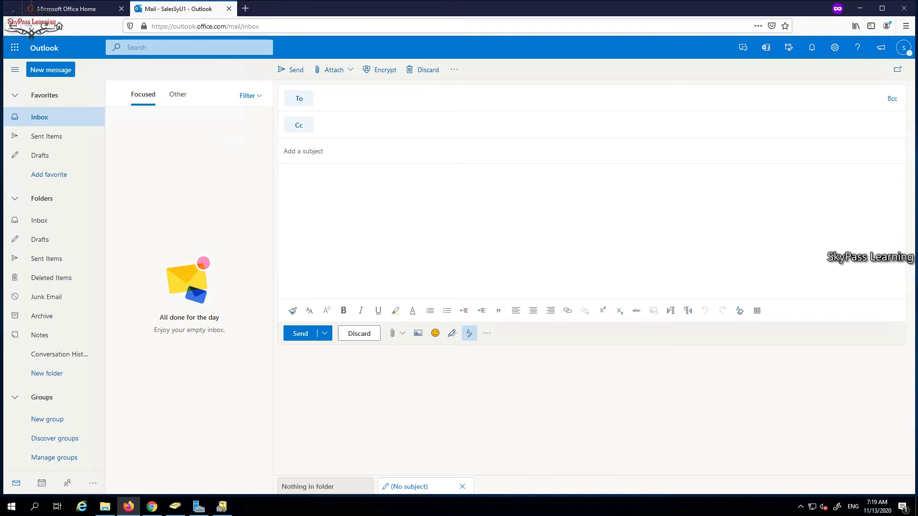
text(sales)
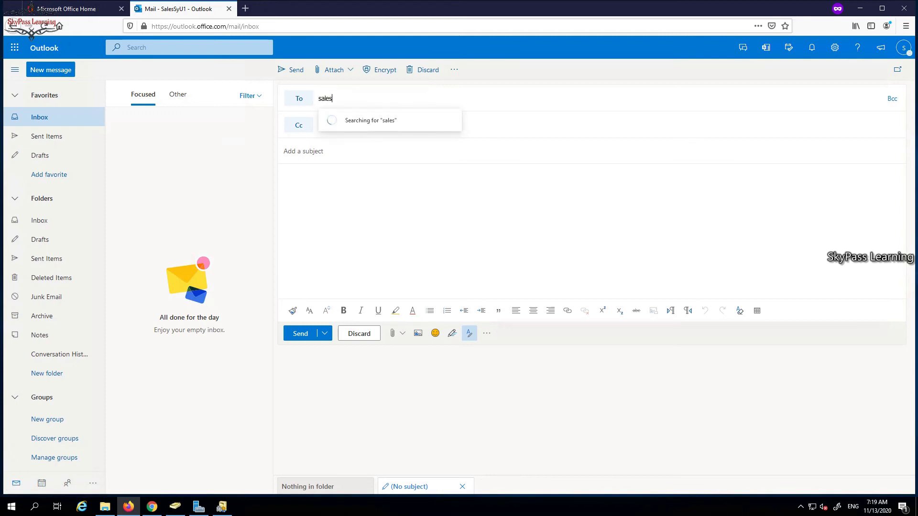
key(BackSpace)
key(BackSpace)
key(BackSpace)
key(BackSpace)
key(BackSpace)
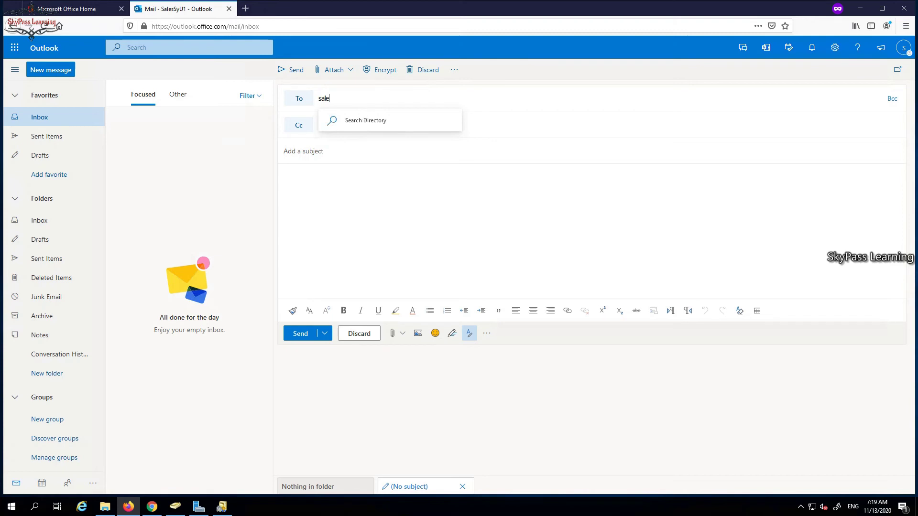
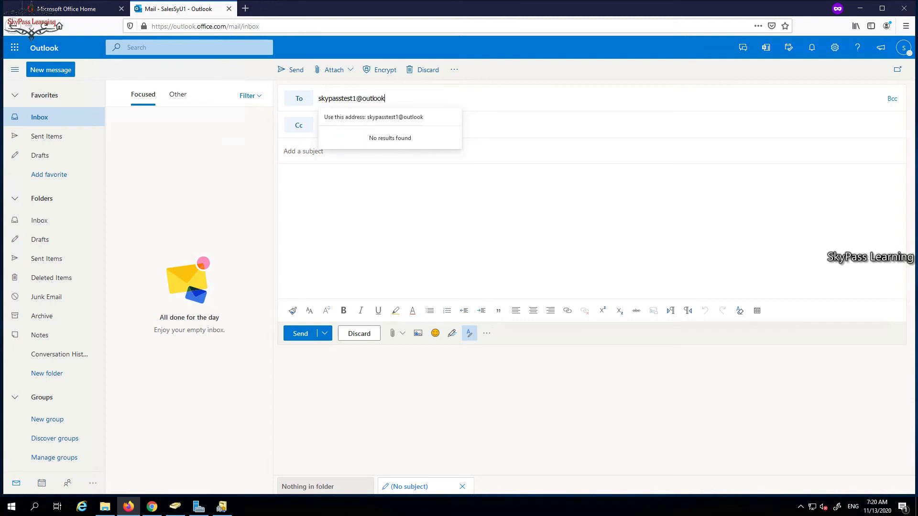
Address the draft to the outlook.com test mailbox, add subject 'Testing', and send it.
key(Tab)
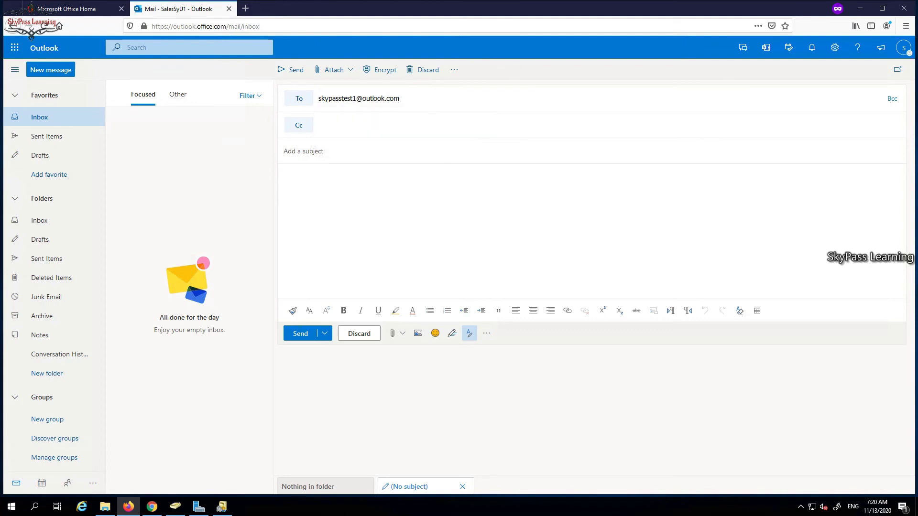
text(Testing)
key(ctrl+Return)
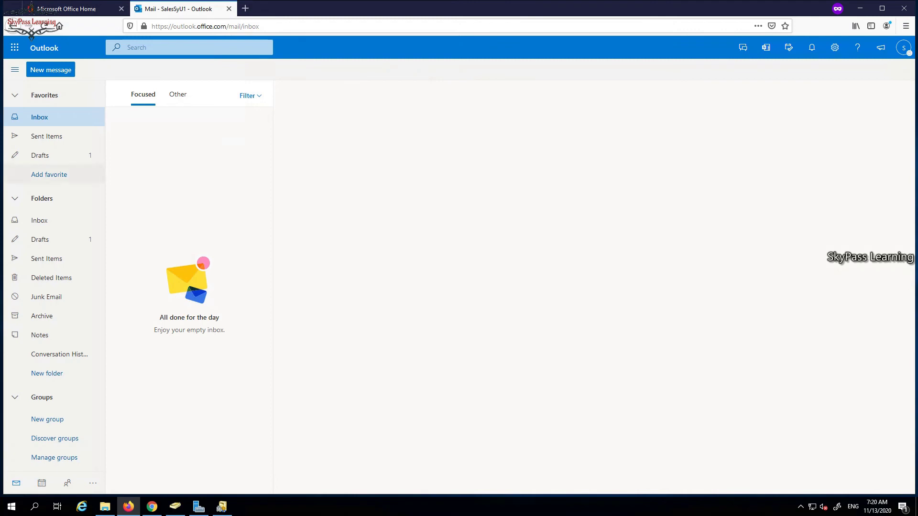
Check Drafts and Sent Items to confirm 'Testing' went out, returning to the Inbox.
click(48, 157)
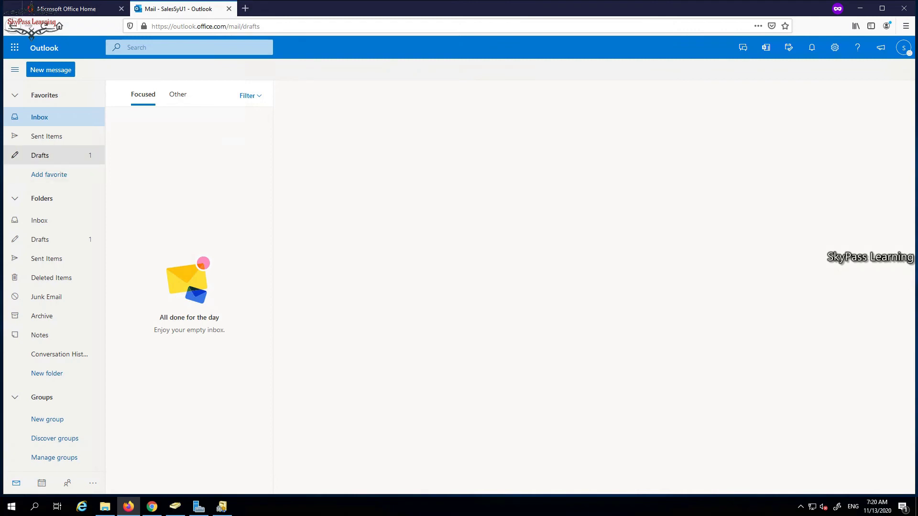
click(39, 117)
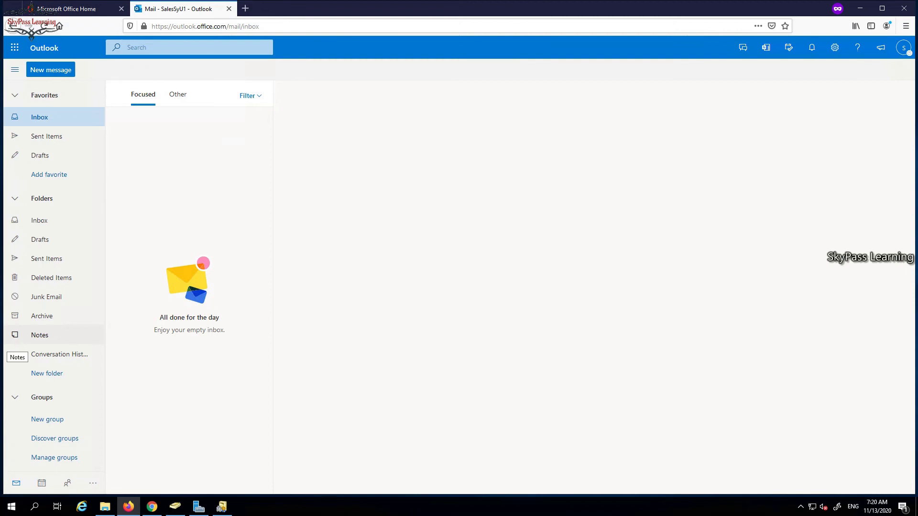
click(46, 136)
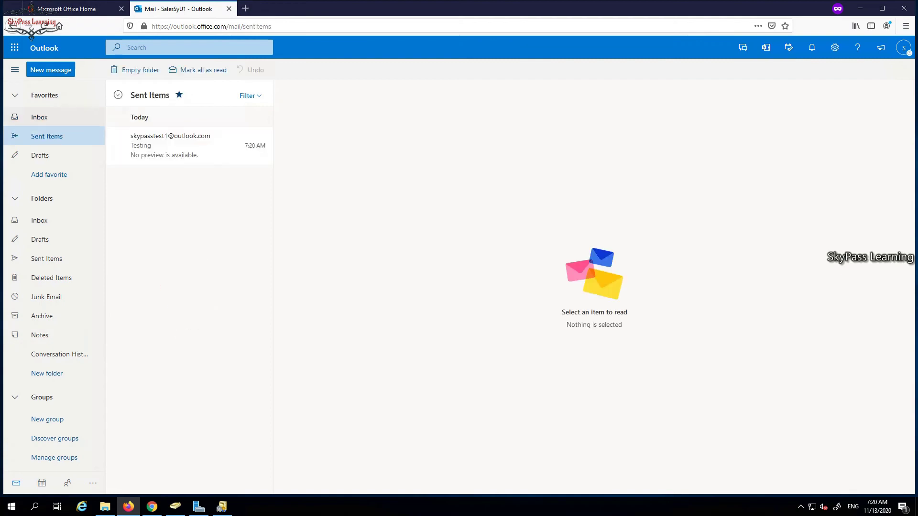
click(40, 117)
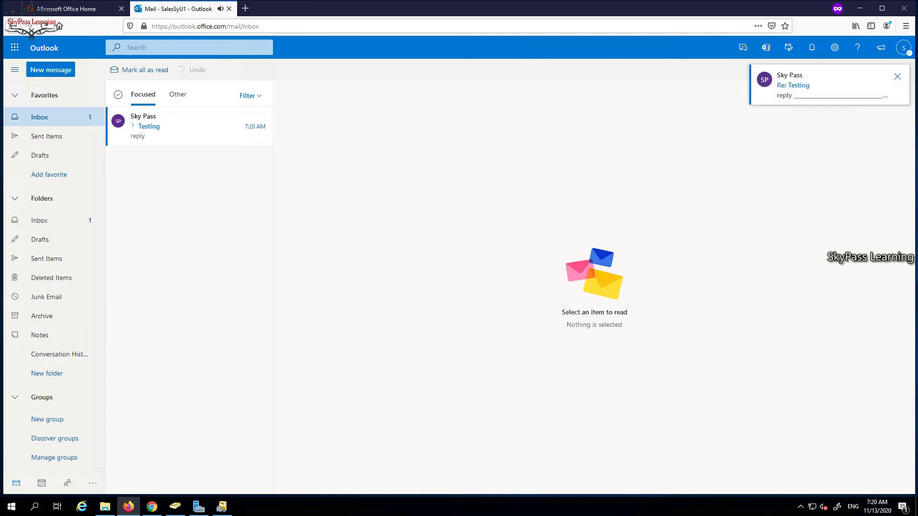
Read the 'Re: Testing' reply, then glance at Drafts and go back to the Inbox.
click(191, 126)
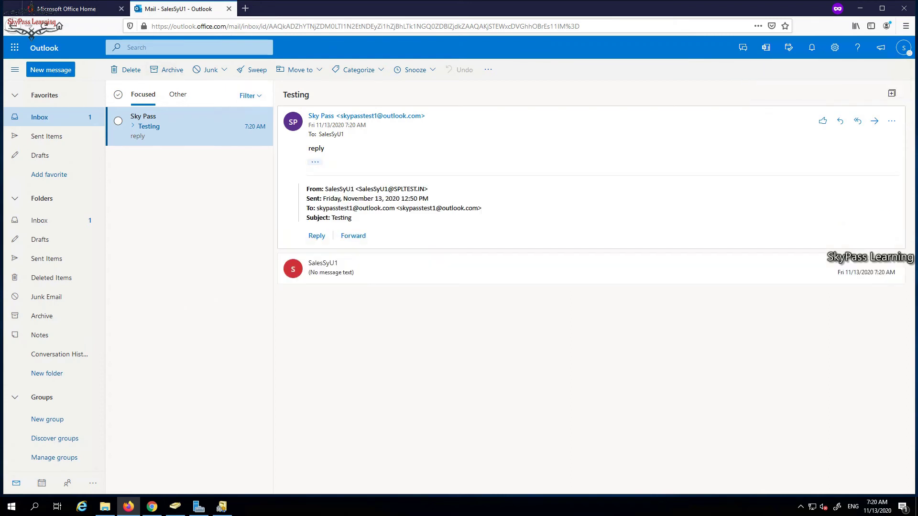
click(40, 239)
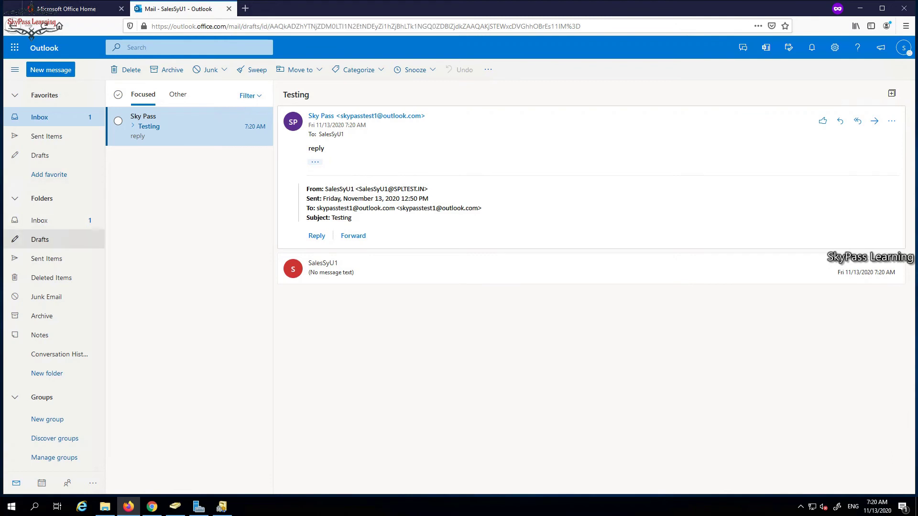
click(40, 220)
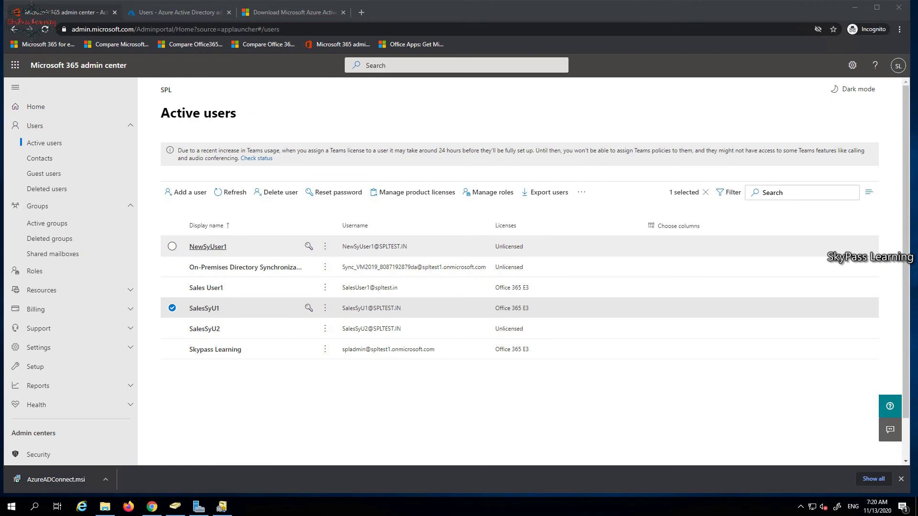
Tick Office 365 E3 under NewSyUser1's Licenses and Apps, save, and close the user panel.
click(208, 247)
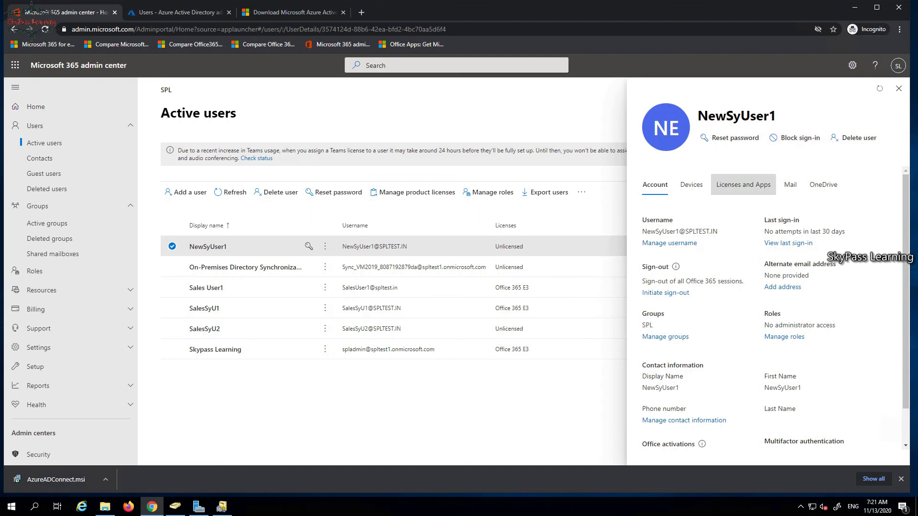
click(743, 185)
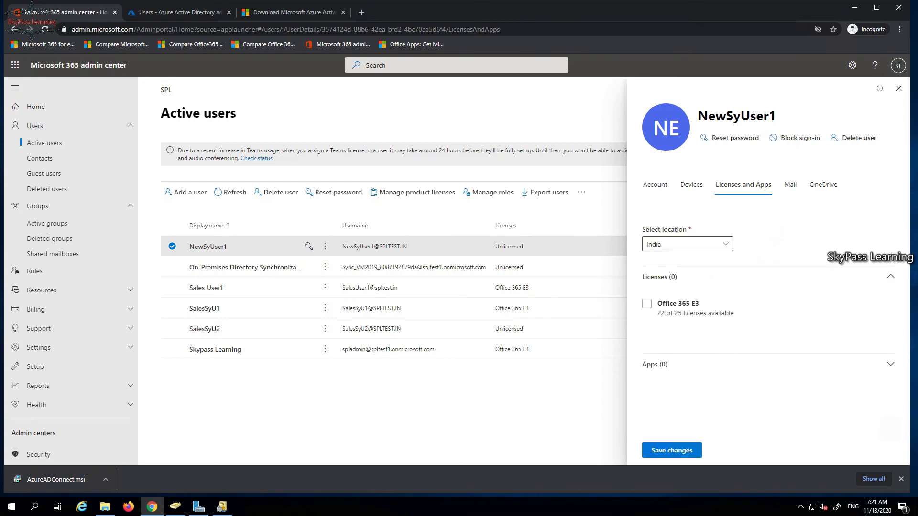
click(646, 304)
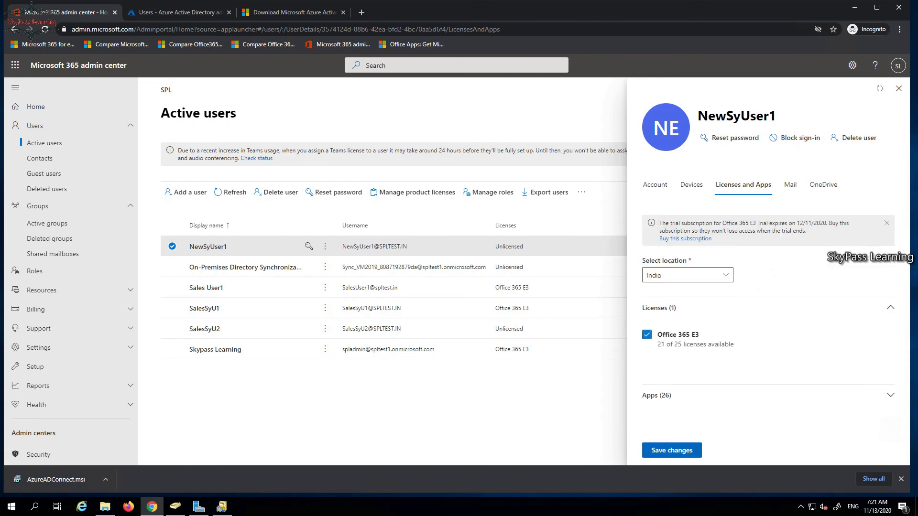
click(671, 450)
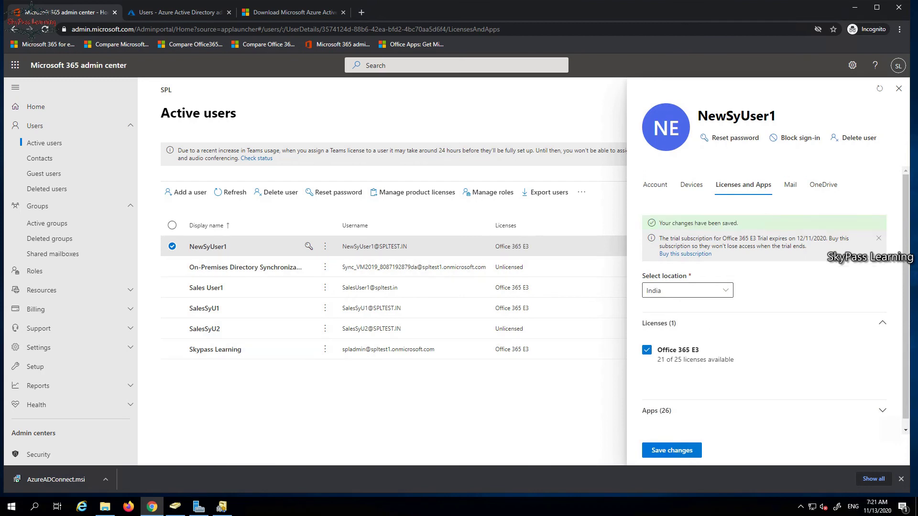
click(899, 89)
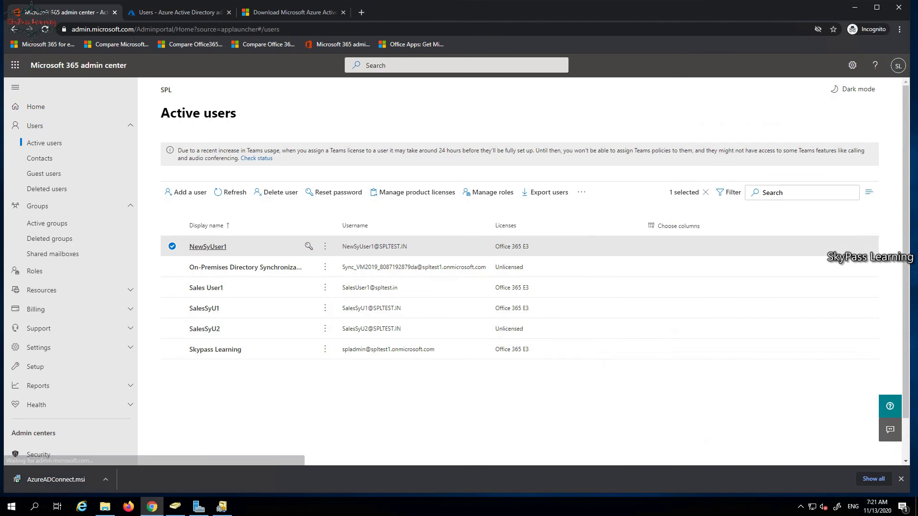
click(128, 507)
Open a Firefox private window and load portal.office365.com.
right_click(128, 507)
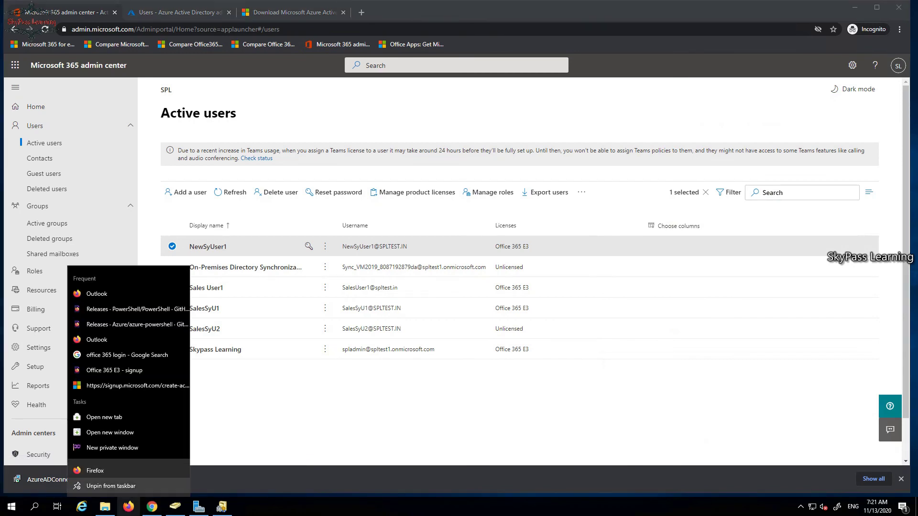
click(113, 448)
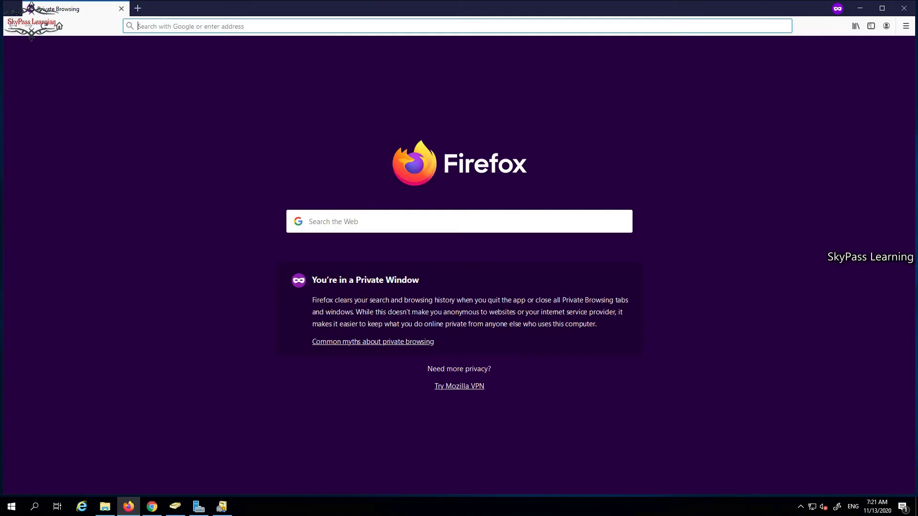
text(port)
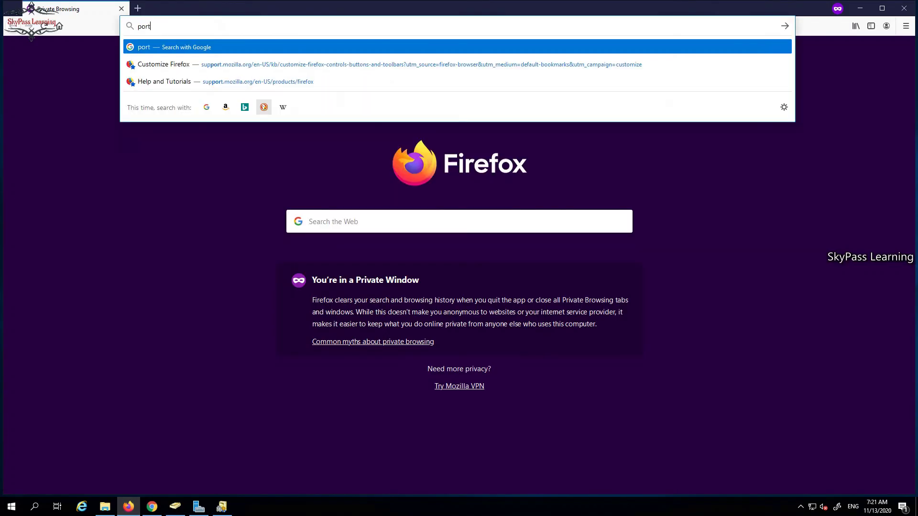
text(al.)
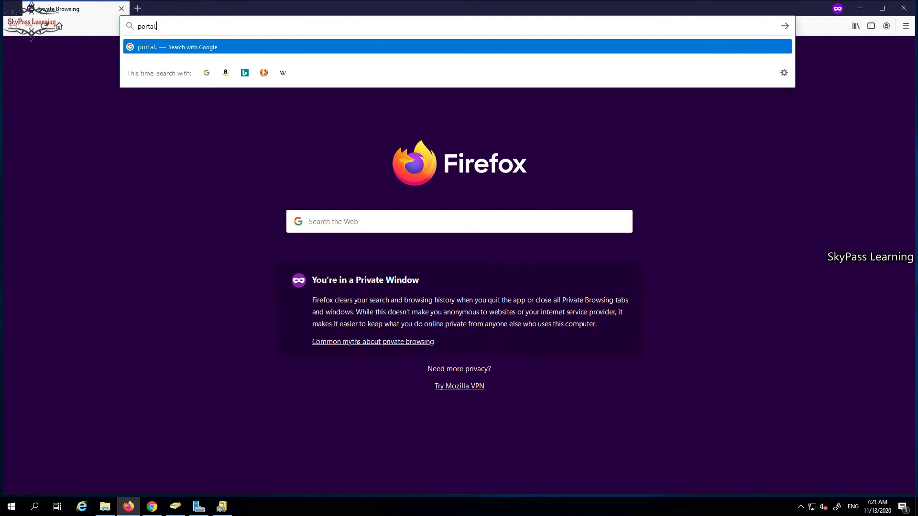
text(office3)
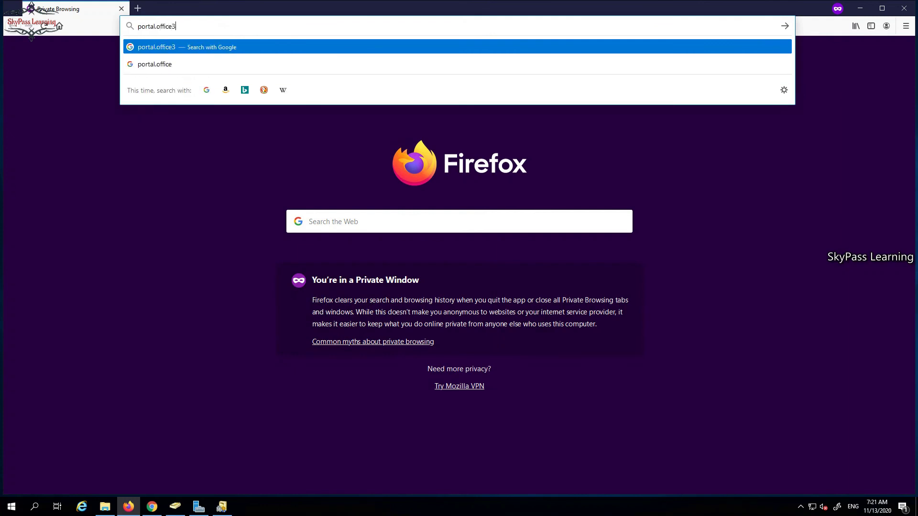
text(65.com)
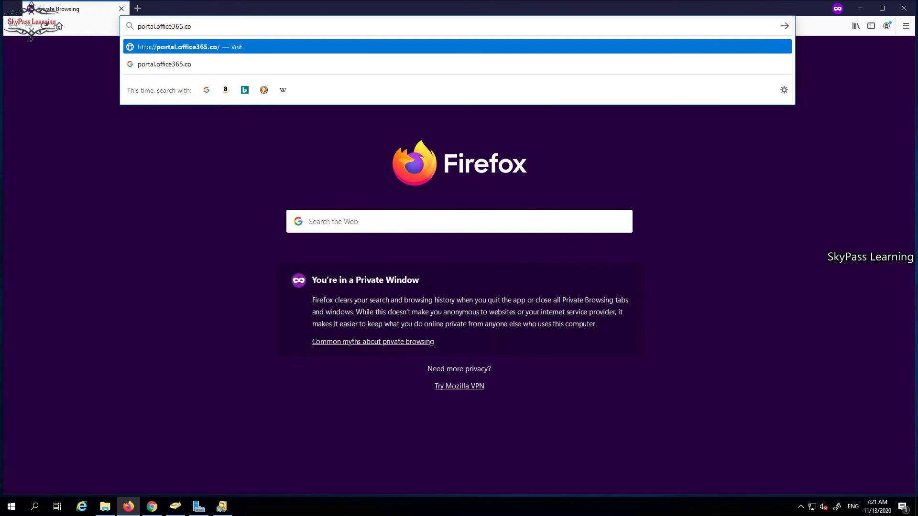
key(Return)
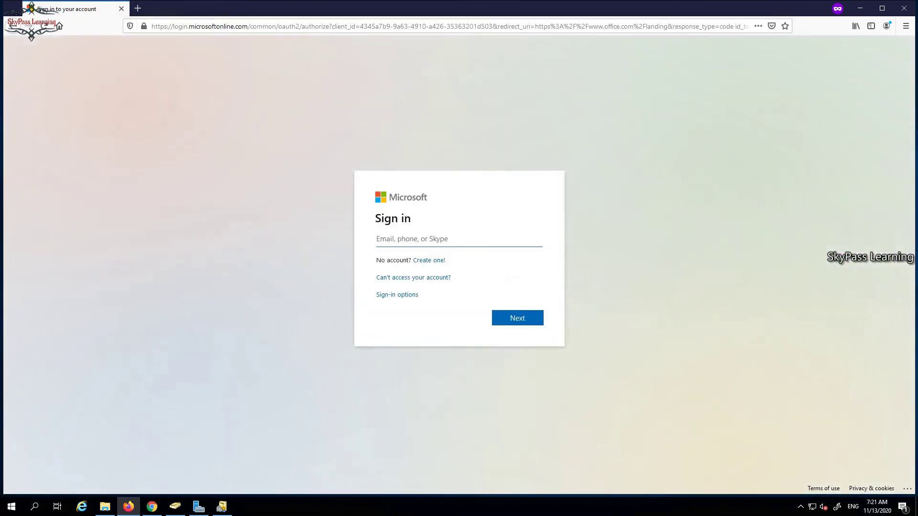
Sign in with NewSyUser1's e-mail and password, skip security setup, and decline staying signed in.
key(Return)
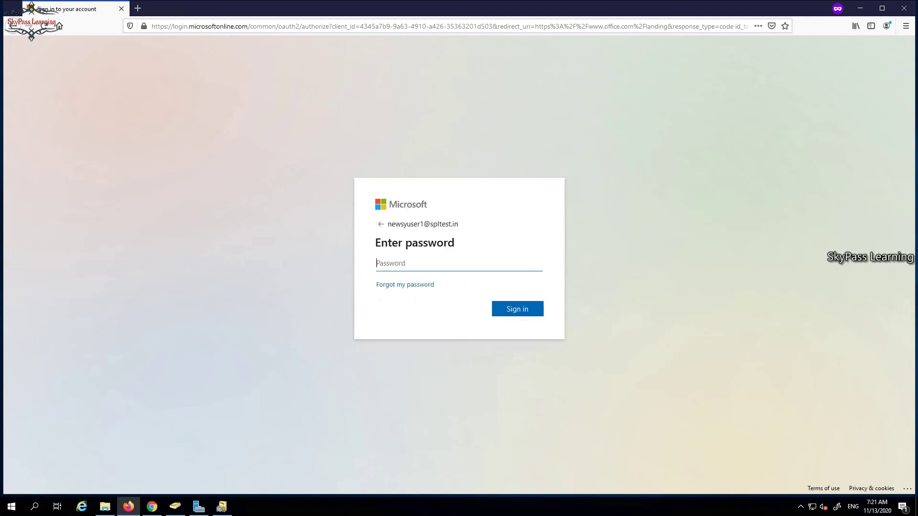
text(•••)
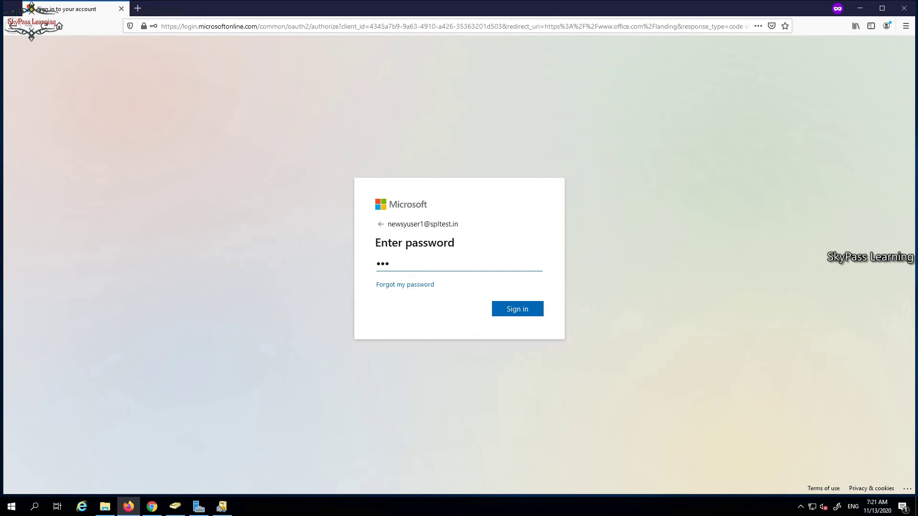
text(•••)
key(Return)
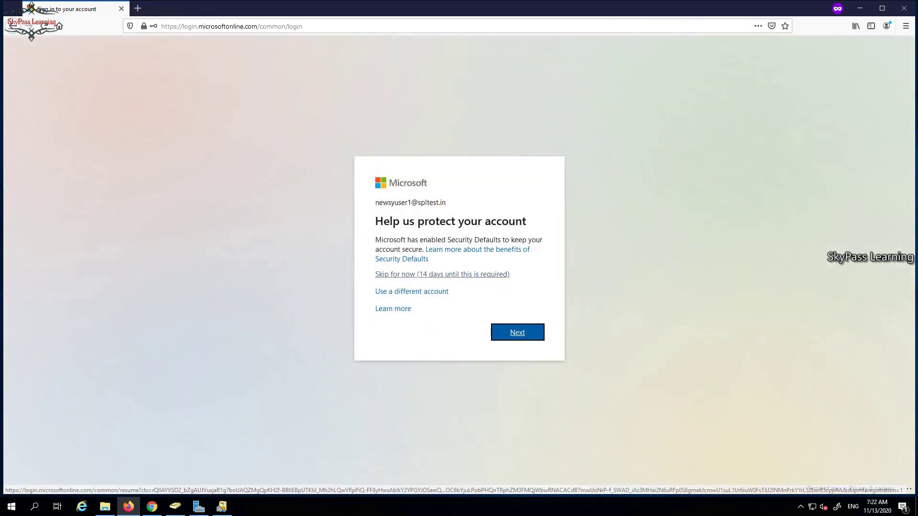
click(431, 274)
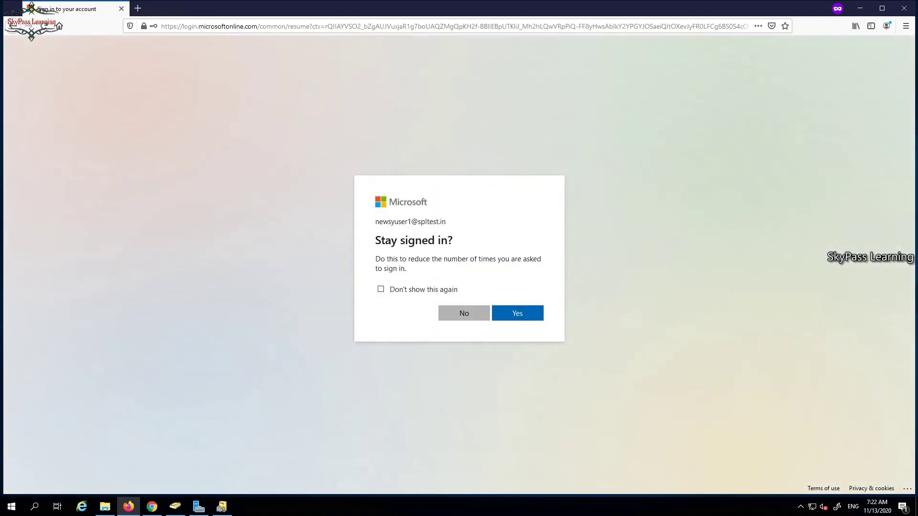
click(464, 313)
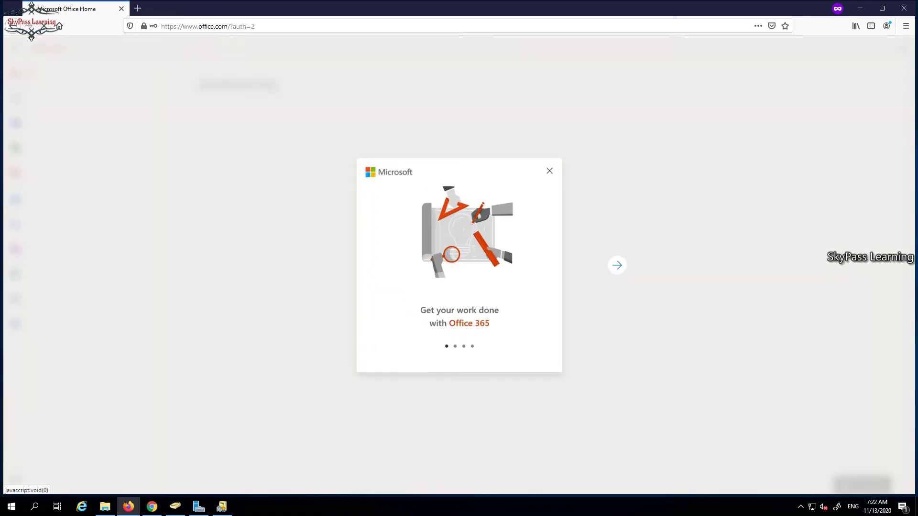
click(559, 162)
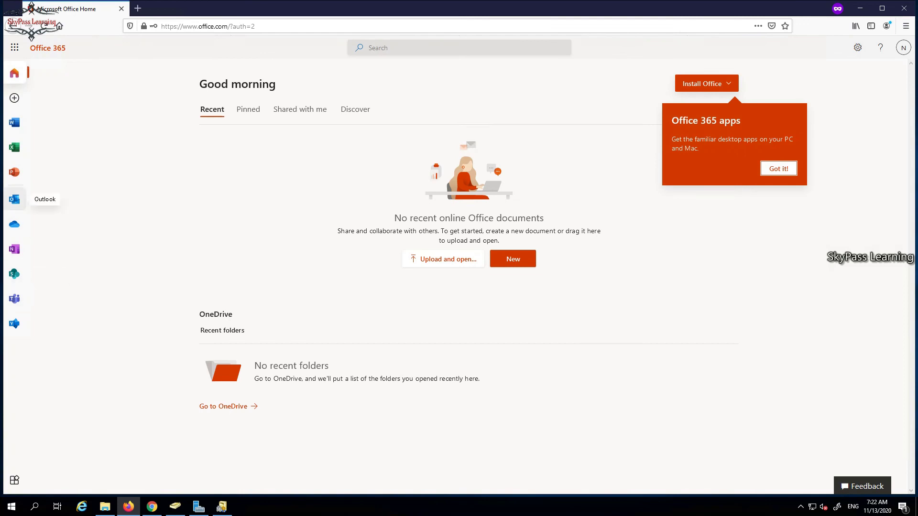
click(14, 198)
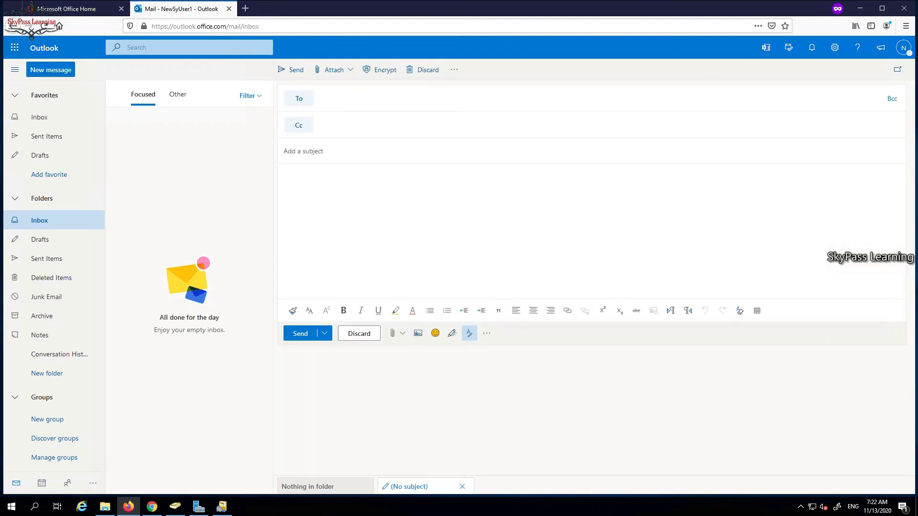
text(spl)
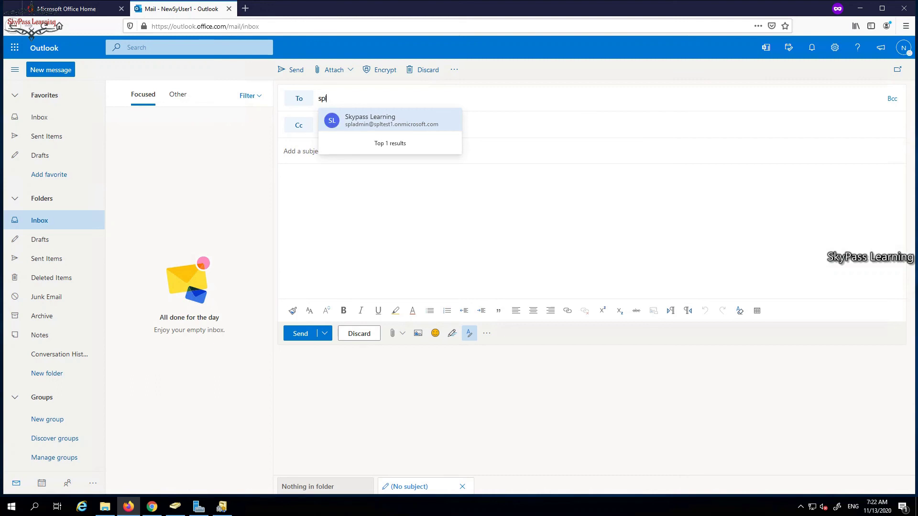
key(BackSpace)
key(BackSpace)
text(ales)
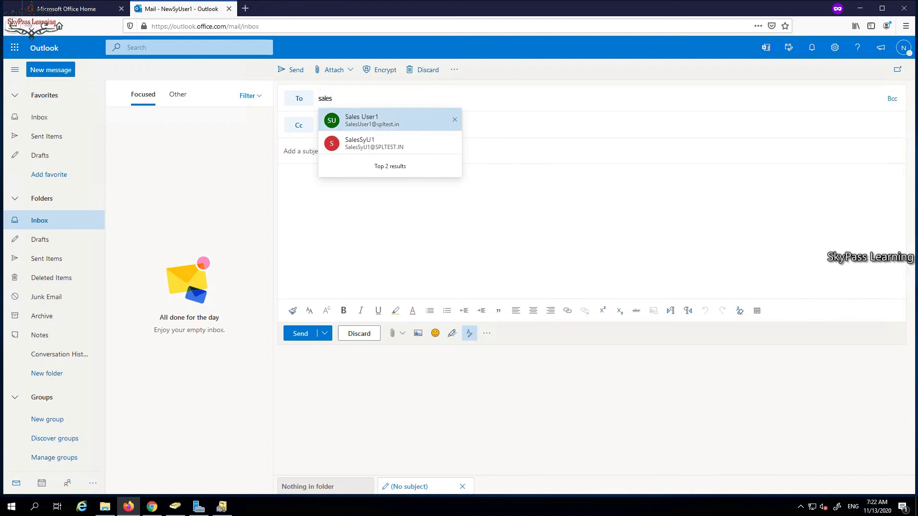
click(377, 143)
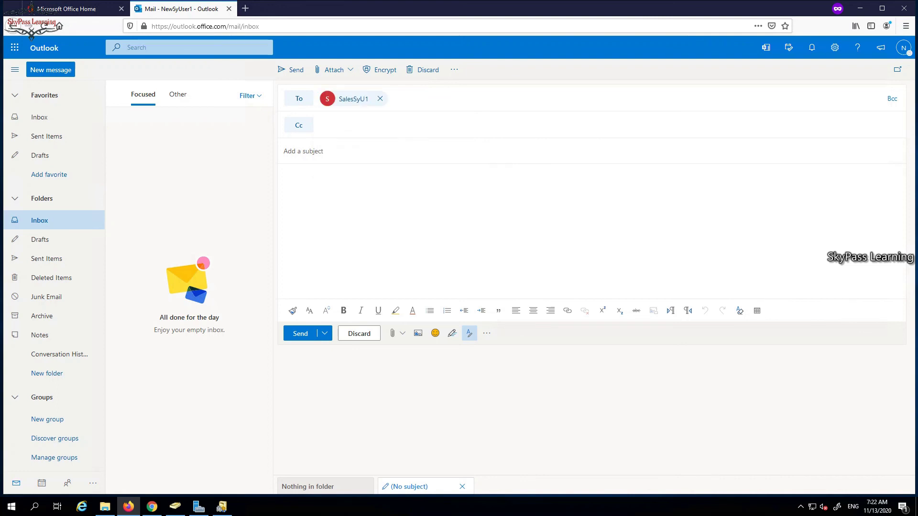
text(test)
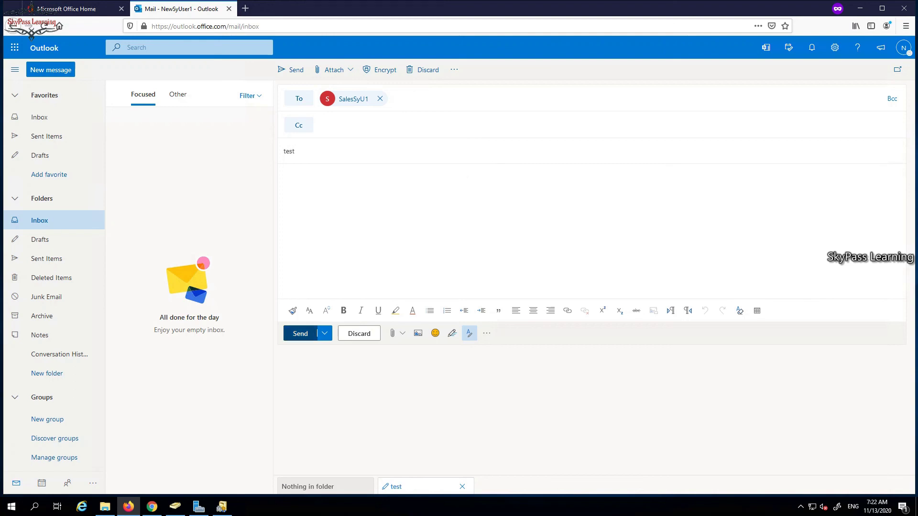
key(ctrl+Return)
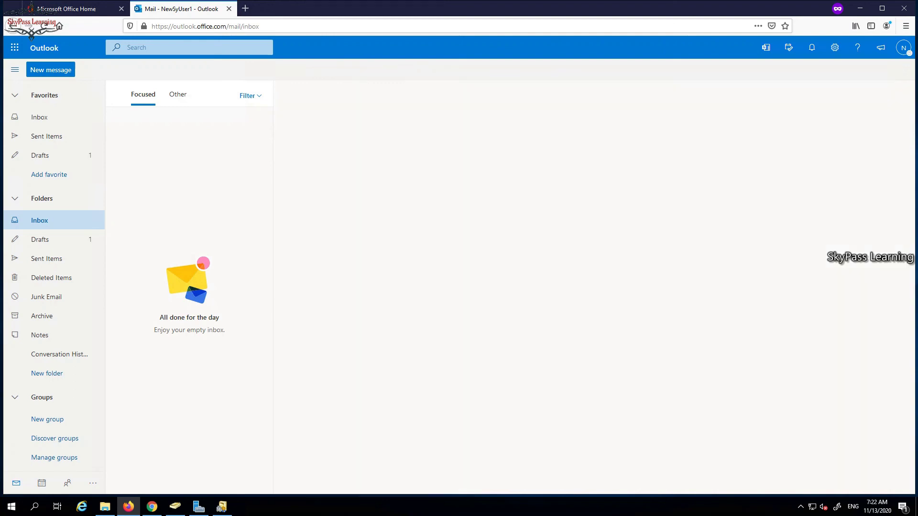
Open a fresh Firefox window and load the mistyped address portal.occie365.com.
key(alt+Tab)
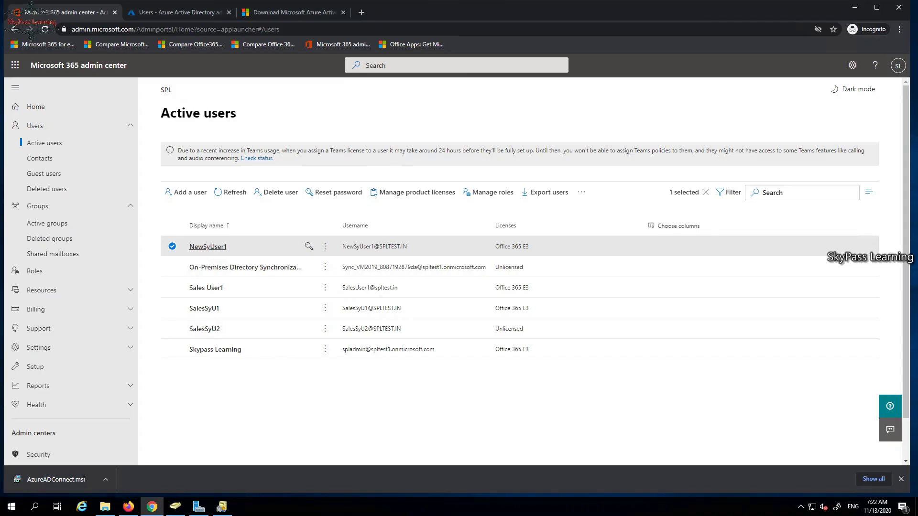
click(128, 506)
right_click(128, 506)
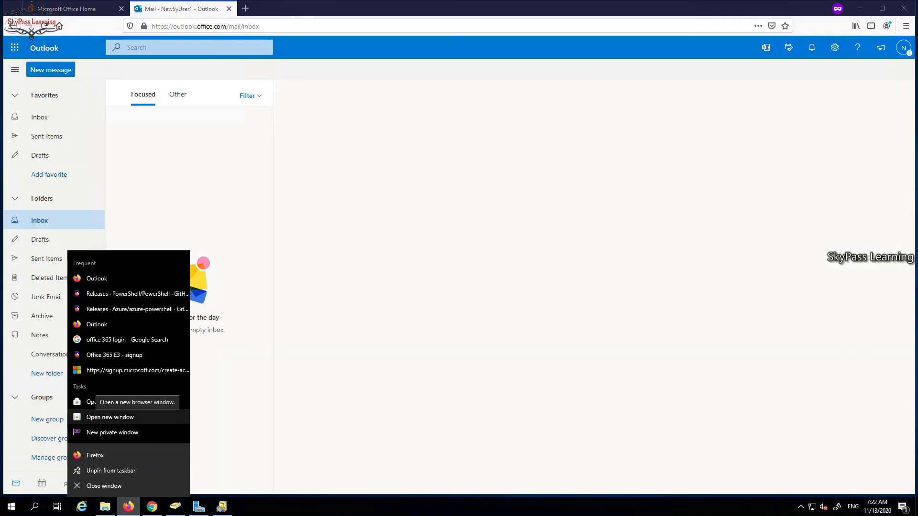
click(110, 417)
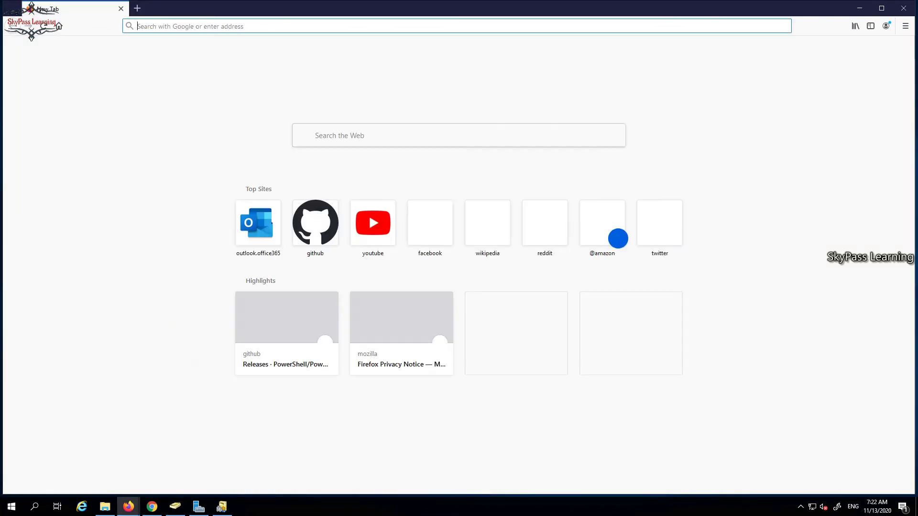
text(p)
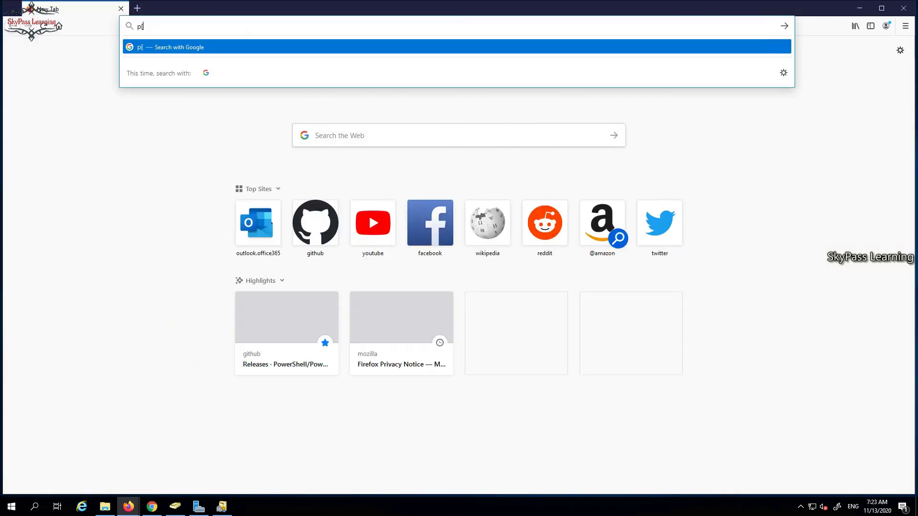
text(or)
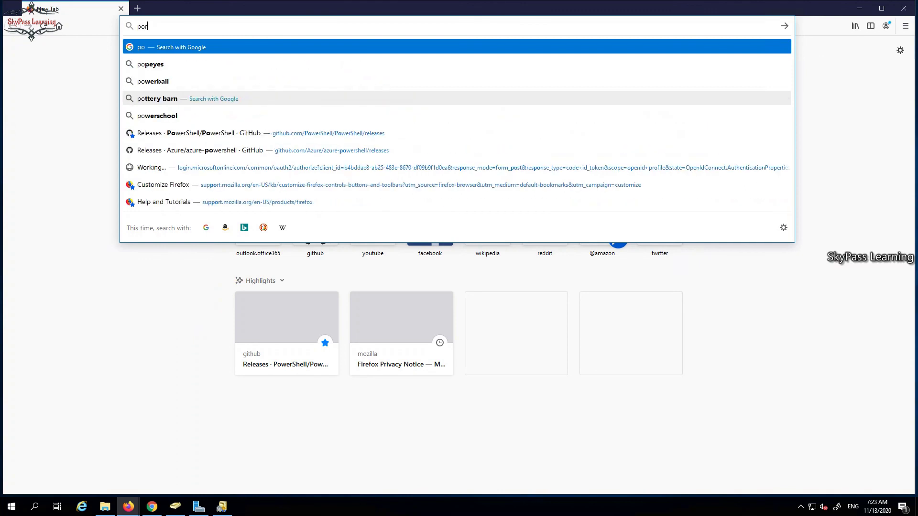
text(tal)
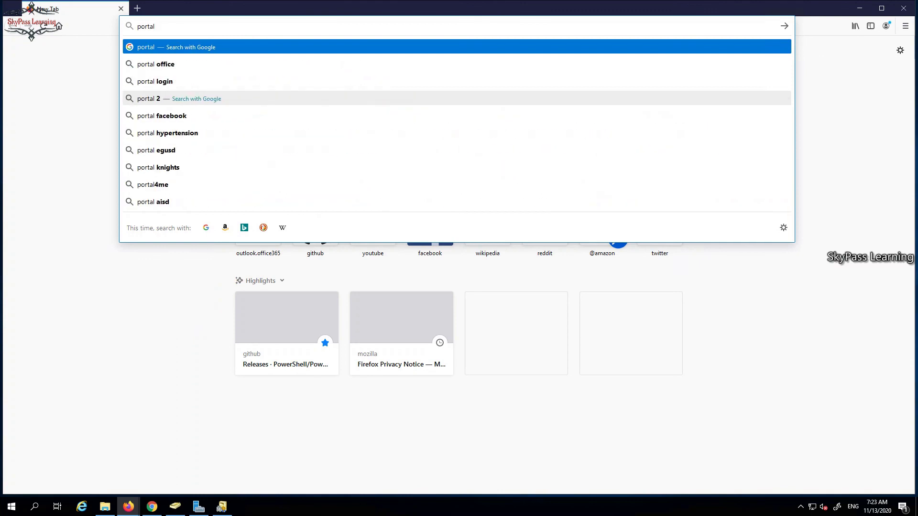
text(.occie)
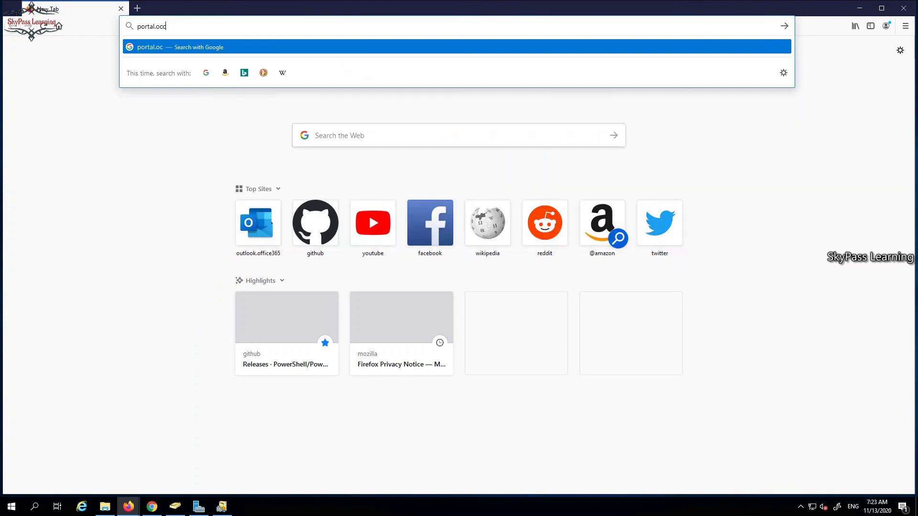
text(365.)
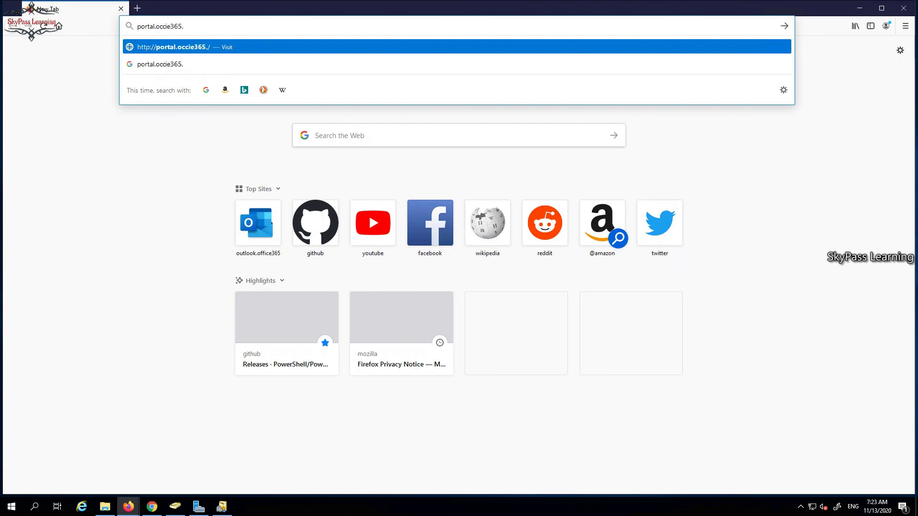
text(com)
key(Return)
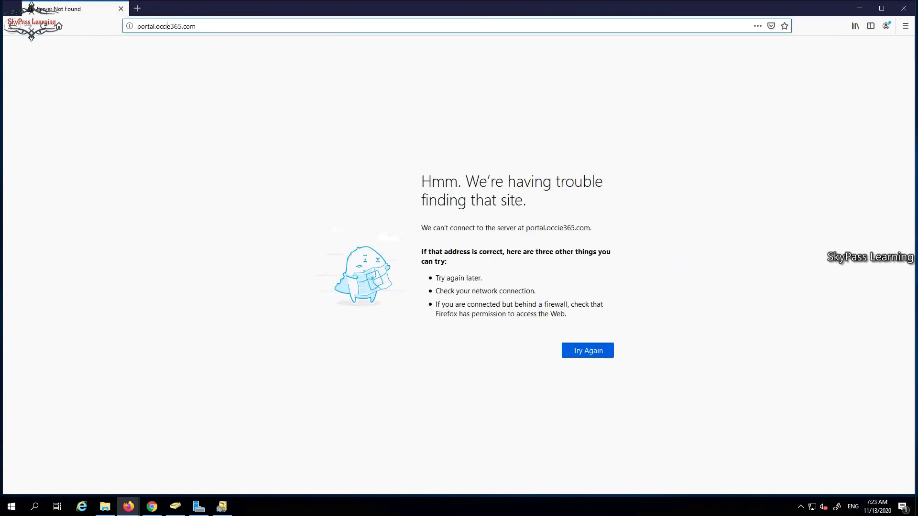
Correct the address to portal.office.com and load it.
click(167, 27)
double_click(167, 27)
text(offi)
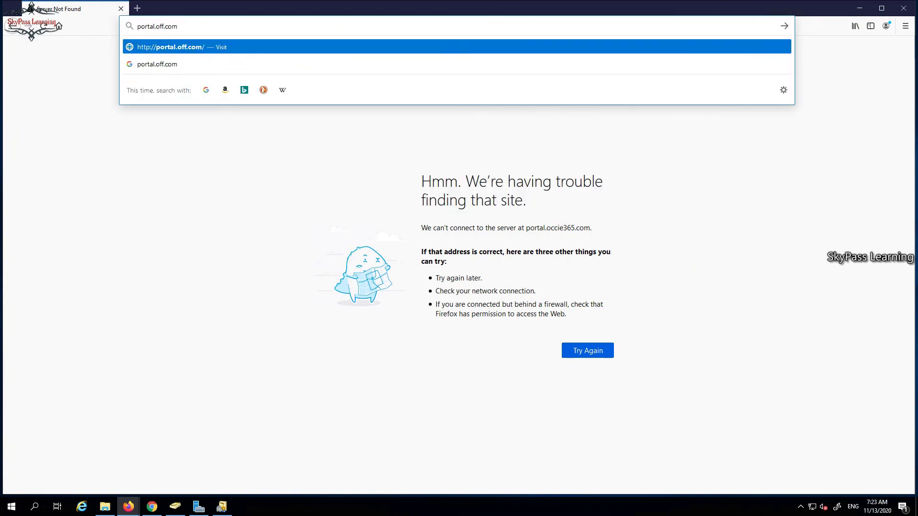
text(ce3)
key(Return)
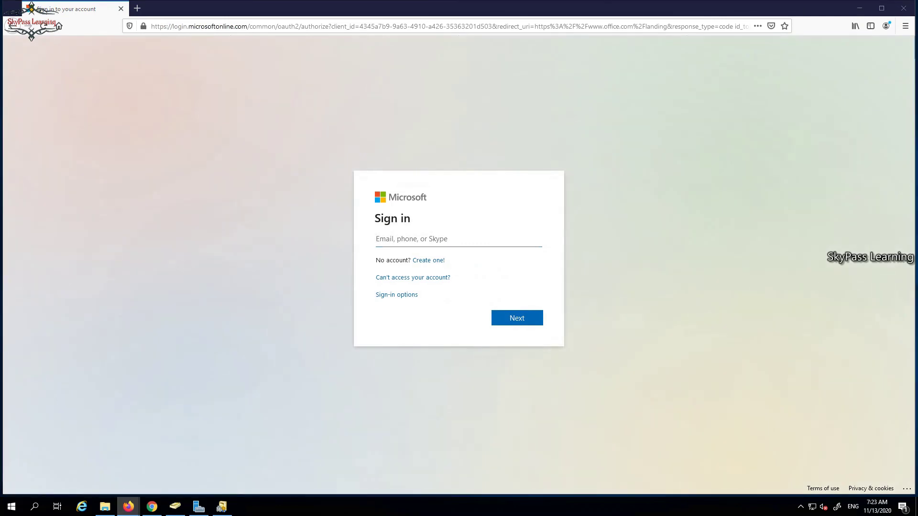
Switch between the Firefox windows until the Microsoft sign-in window is in front.
mouse_move(129, 506)
click(77, 466)
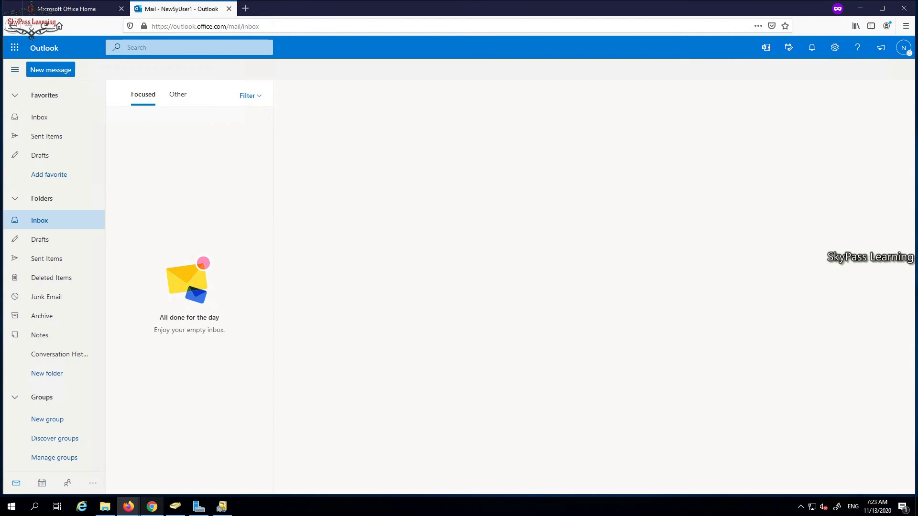
click(152, 506)
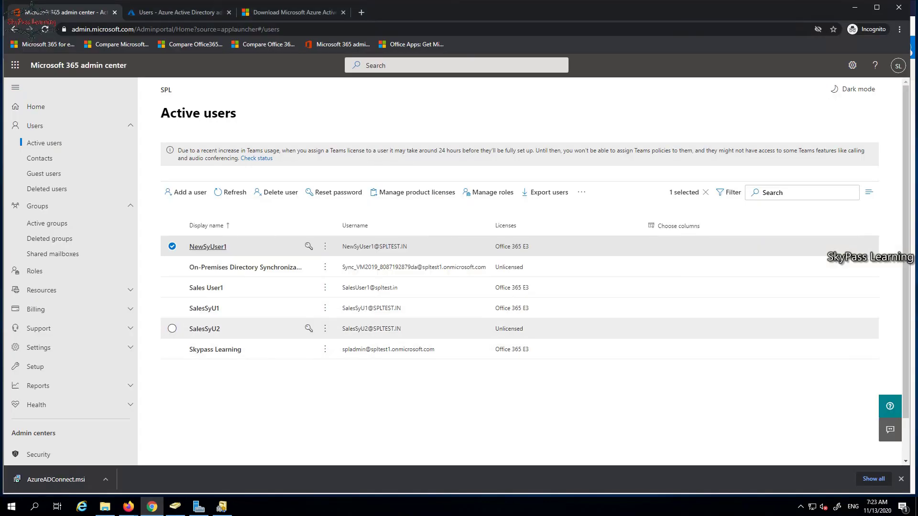
click(152, 506)
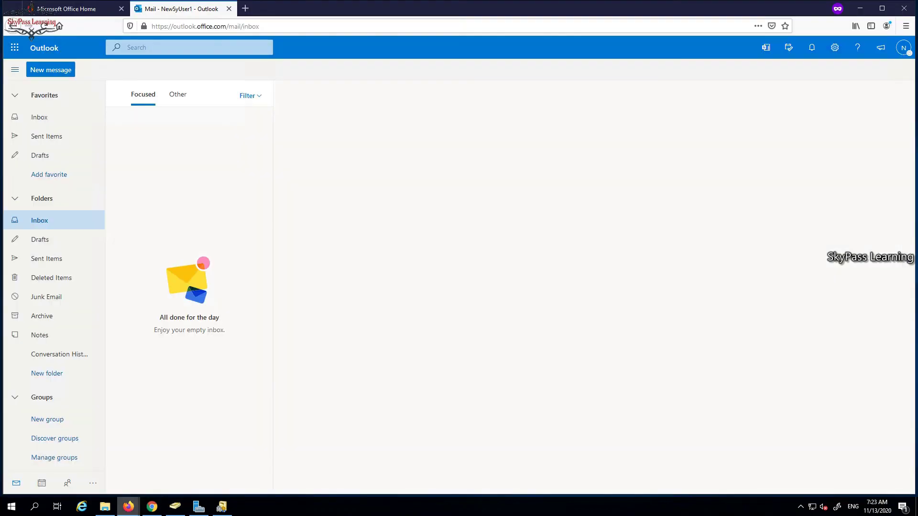
mouse_move(129, 506)
click(180, 461)
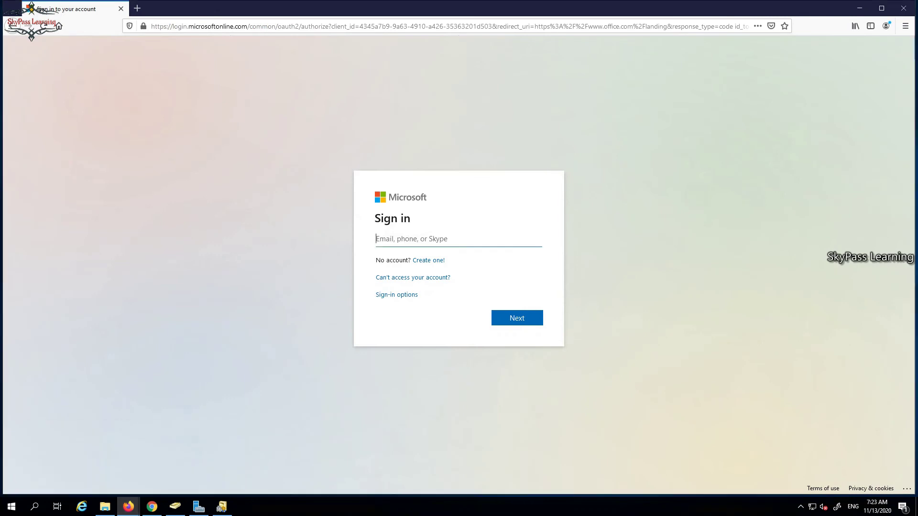
Sign in with the sales user's e-mail and password, skip security setup, and decline staying signed in.
key(Return)
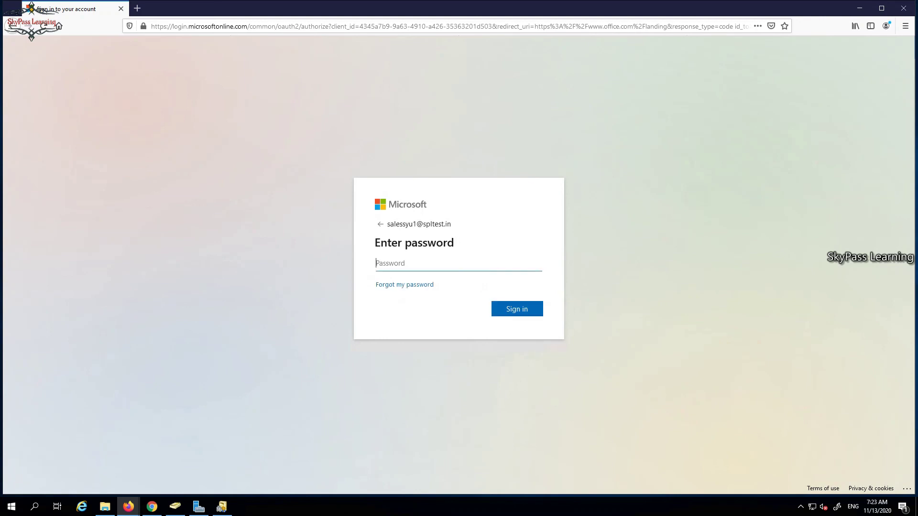
text(**)
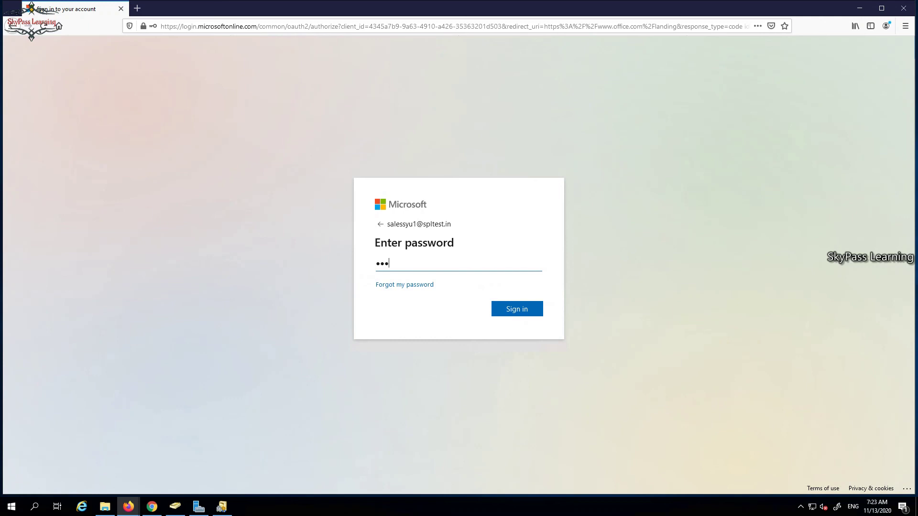
text(******)
key(Return)
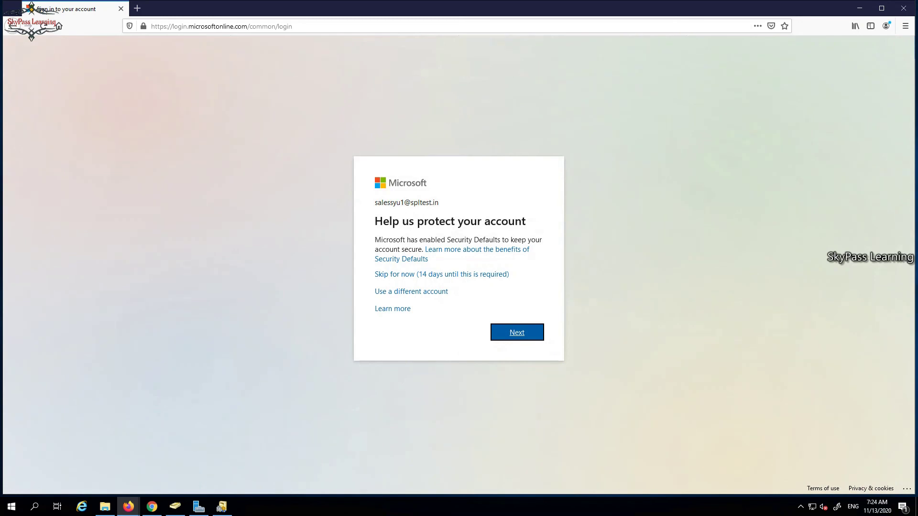
click(442, 274)
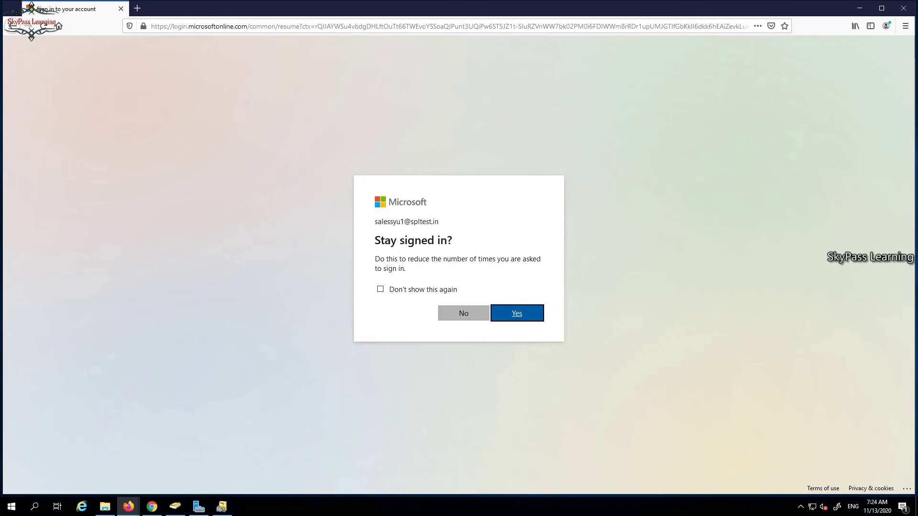
click(464, 313)
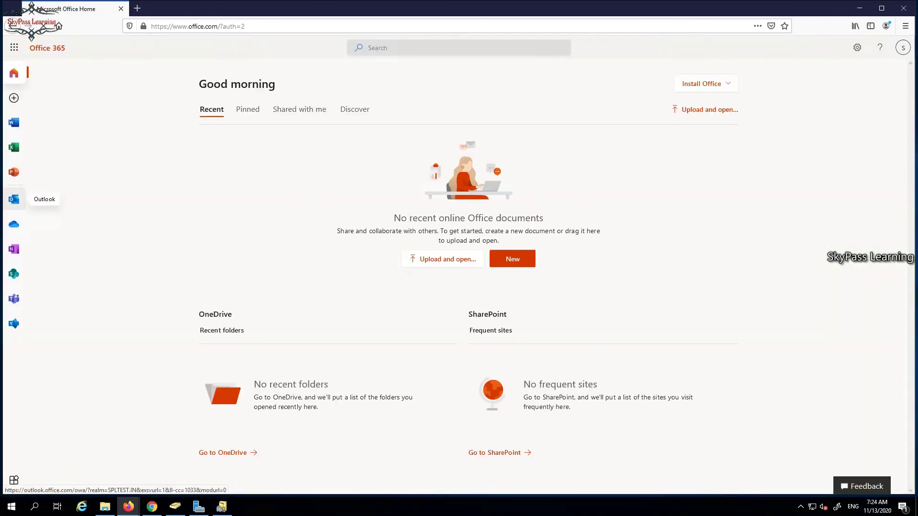
In the sales user's Outlook, dismiss the welcome tour and reply 're test' to the test message.
click(14, 199)
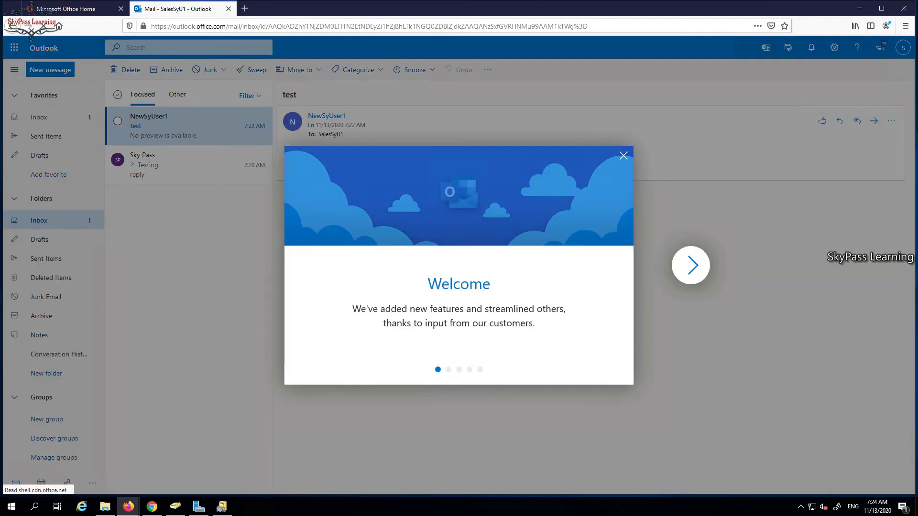
click(624, 155)
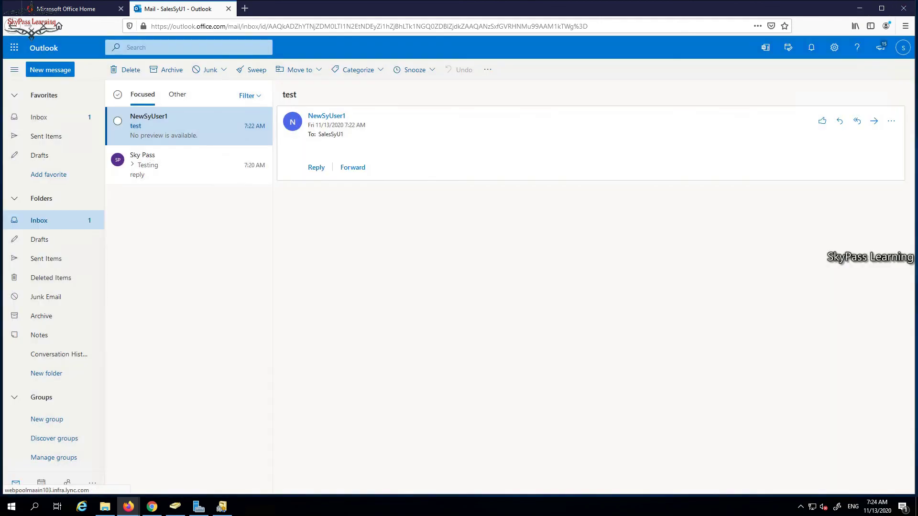
click(316, 167)
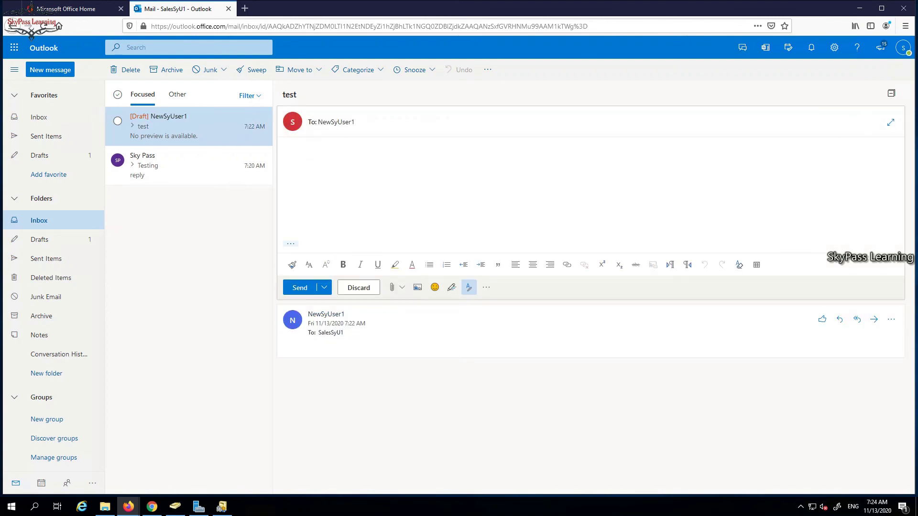
text(re test)
click(300, 288)
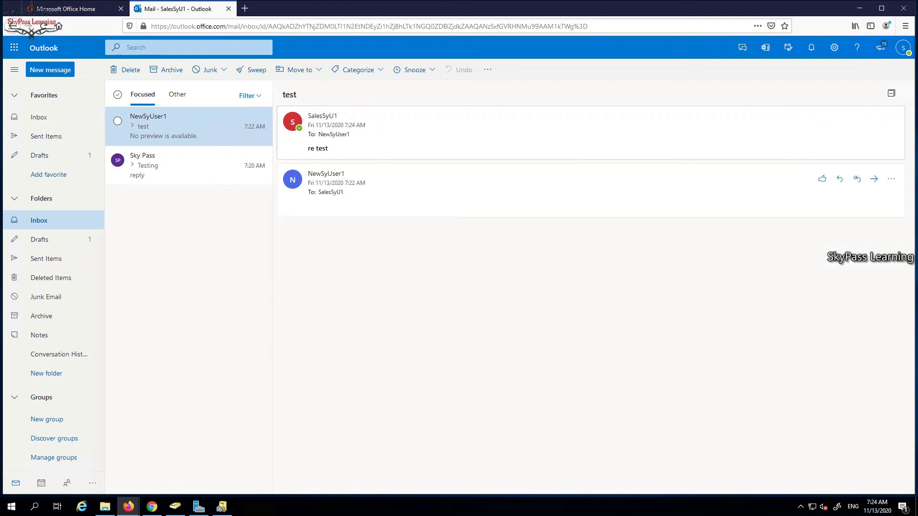
mouse_move(128, 507)
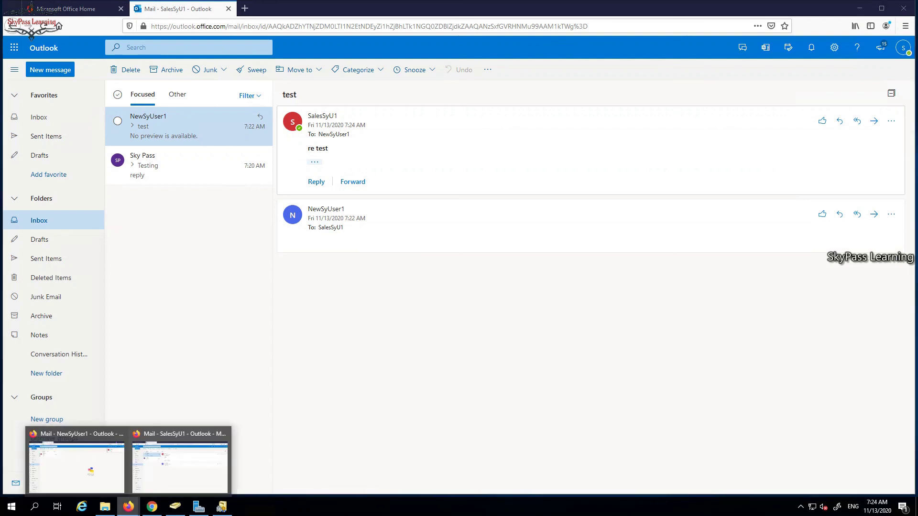
In NewSyUser1's Outlook, open the 're test' reply, then check Sent Items and return to Inbox.
click(77, 466)
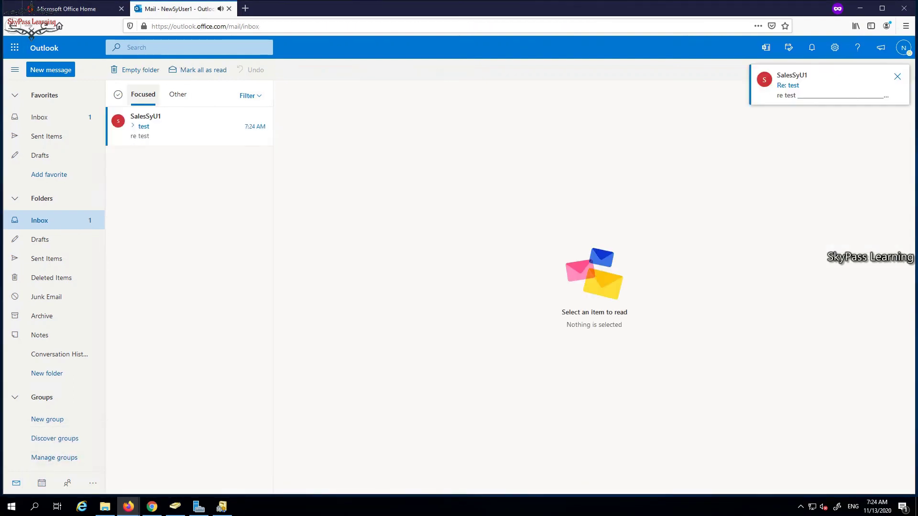
click(182, 126)
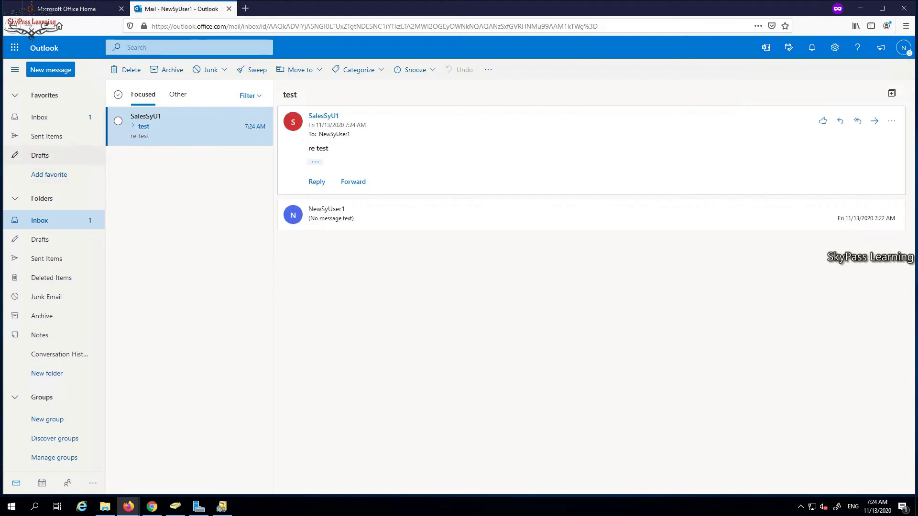
click(46, 137)
click(39, 117)
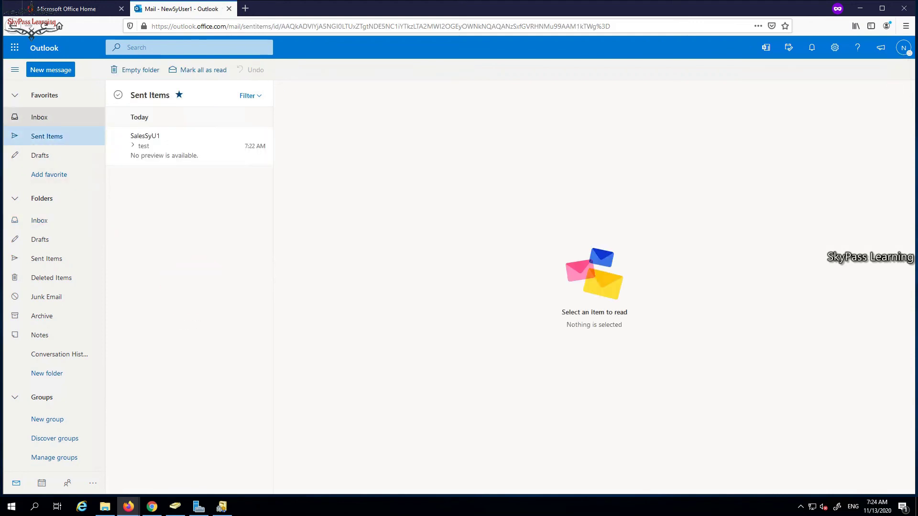